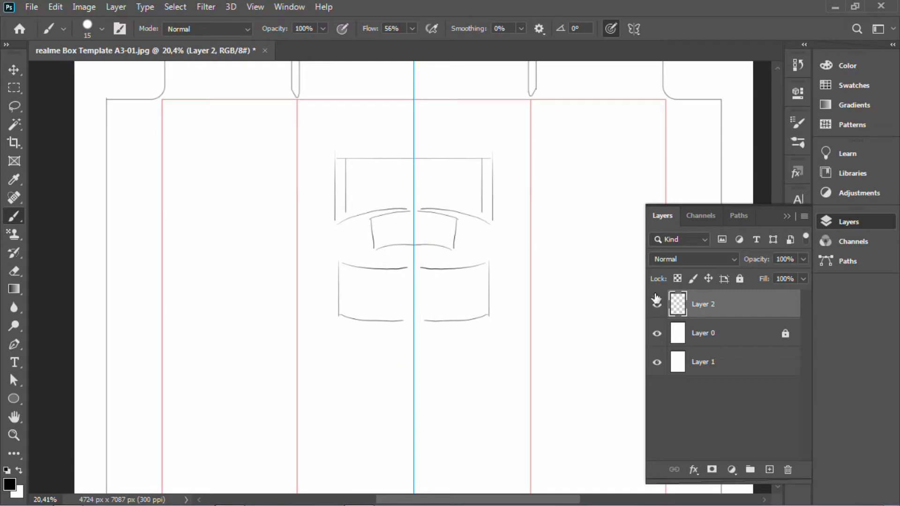
Erase the lower band of the sketch and redraw it slightly higher beneath the curved middle section
key(e)
mouse_move(404, 274)
mouse_down()
mouse_move(337, 266)
mouse_move(334, 316)
mouse_move(377, 322)
mouse_move(392, 270)
mouse_up()
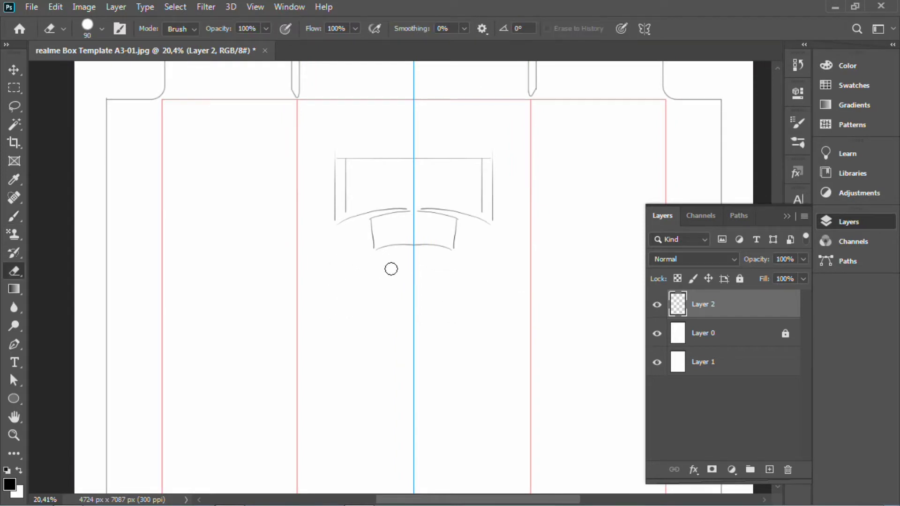
key(b)
mouse_move(340, 254)
mouse_down()
mouse_move(396, 265)
mouse_move(338, 308)
mouse_move(411, 311)
mouse_up()
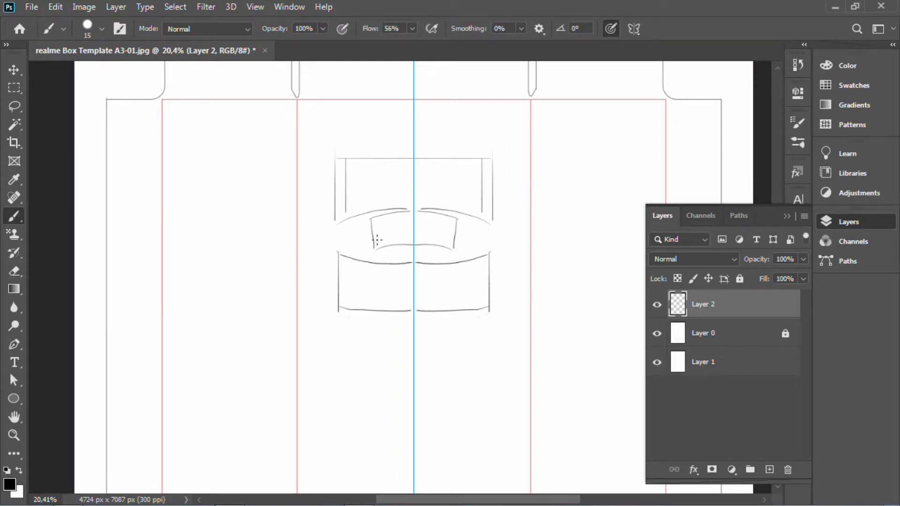
Erase the whole existing frame sketch around the symmetry line on Layer 2
scroll(375, 254, down, 2)
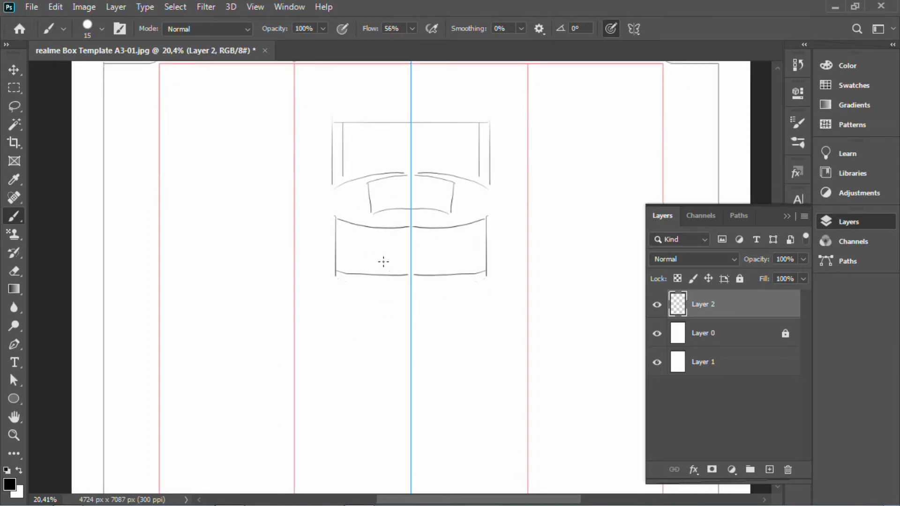
key(e)
mouse_move(394, 215)
mouse_down()
mouse_move(340, 236)
mouse_move(385, 160)
mouse_move(431, 173)
mouse_move(361, 200)
mouse_move(354, 225)
mouse_move(382, 274)
mouse_move(342, 125)
mouse_move(384, 120)
mouse_up()
Sketch a symmetrical dome with an outer and an inner arch and a horizontal base line using the 15 px brush
key(b)
key(space)
mouse_move(374, 249)
mouse_down()
mouse_move(373, 99)
mouse_move(366, 242)
mouse_up()
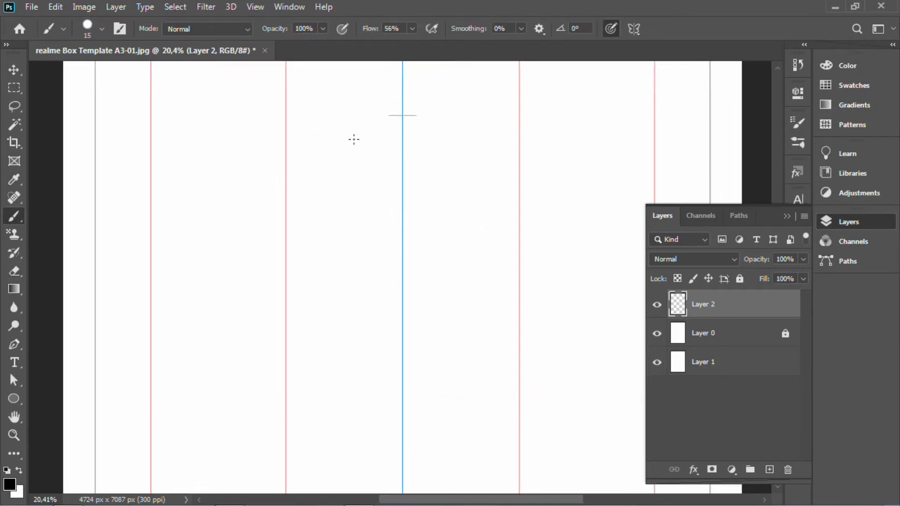
mouse_move(391, 98)
mouse_down()
mouse_move(329, 159)
mouse_move(336, 123)
mouse_move(404, 94)
mouse_move(350, 113)
mouse_move(324, 165)
mouse_move(385, 169)
mouse_up()
key(space)
drag(376, 137, 371, 172)
mouse_move(335, 197)
mouse_down()
mouse_move(401, 140)
mouse_move(374, 143)
mouse_move(337, 204)
mouse_up()
key(ctrl+z)
mouse_move(336, 204)
mouse_down()
mouse_move(401, 139)
mouse_move(320, 202)
mouse_up()
Erase gaps through the outer and inner arches along both sloping sides of the dome
key(z)
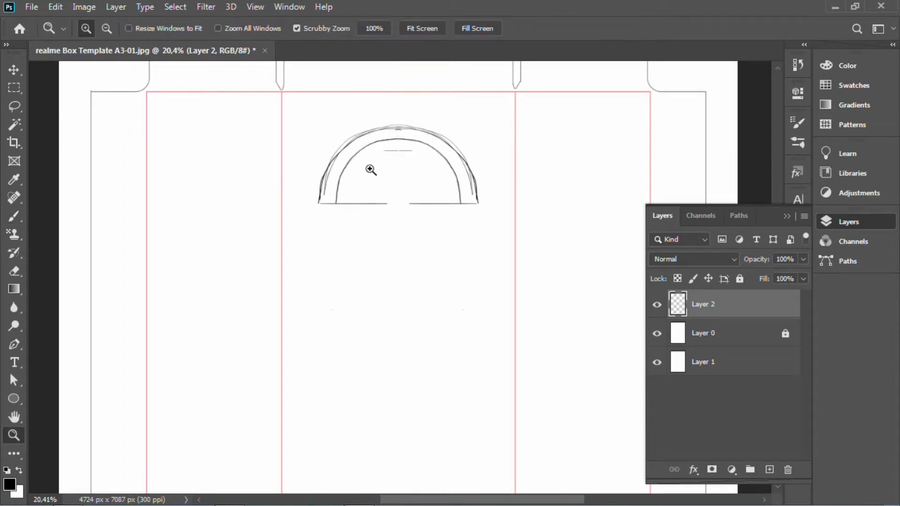
drag(369, 169, 402, 169)
key(b)
key(space)
drag(316, 211, 317, 251)
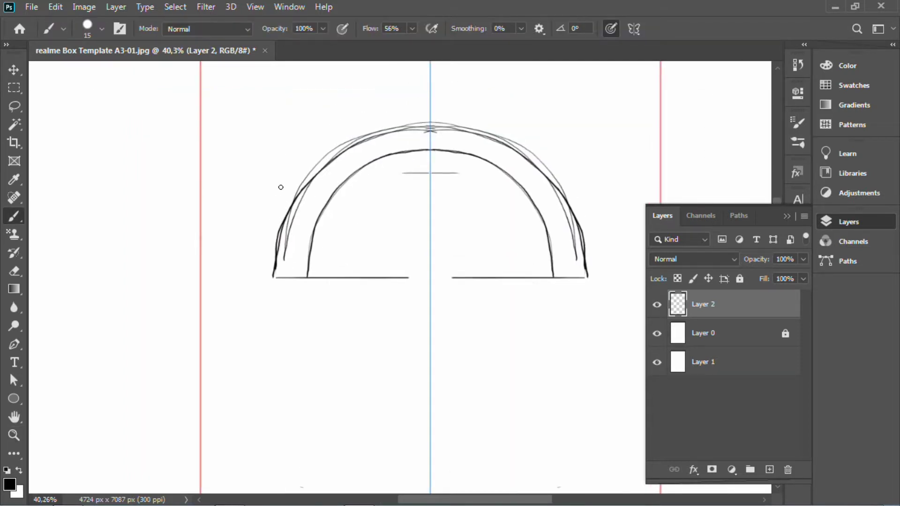
key(e)
drag(287, 200, 325, 224)
drag(306, 162, 344, 197)
Draw mirrored leaf scrolls rising from the arch gaps, with curled tips and inner stem lines
key(b)
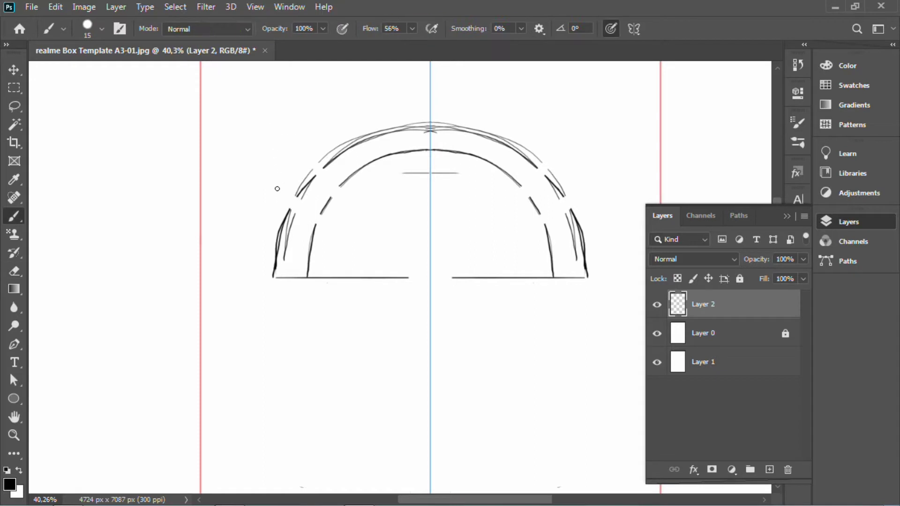
mouse_move(277, 188)
mouse_down()
mouse_move(284, 110)
mouse_move(320, 102)
mouse_move(310, 104)
mouse_move(324, 112)
mouse_move(294, 141)
mouse_up()
key(ctrl+z)
mouse_move(284, 180)
mouse_down()
mouse_move(297, 144)
mouse_move(318, 224)
mouse_up()
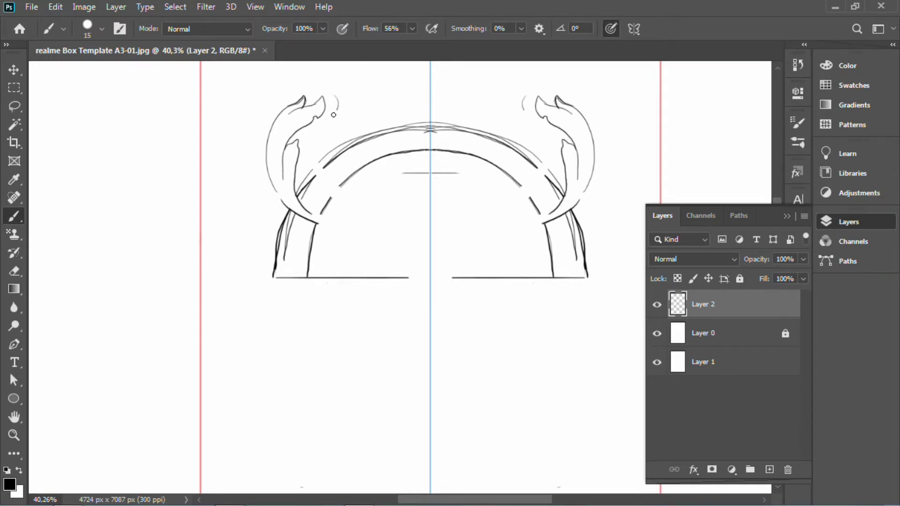
mouse_move(333, 115)
mouse_down()
mouse_move(322, 154)
mouse_move(340, 144)
mouse_move(349, 99)
mouse_move(315, 107)
mouse_up()
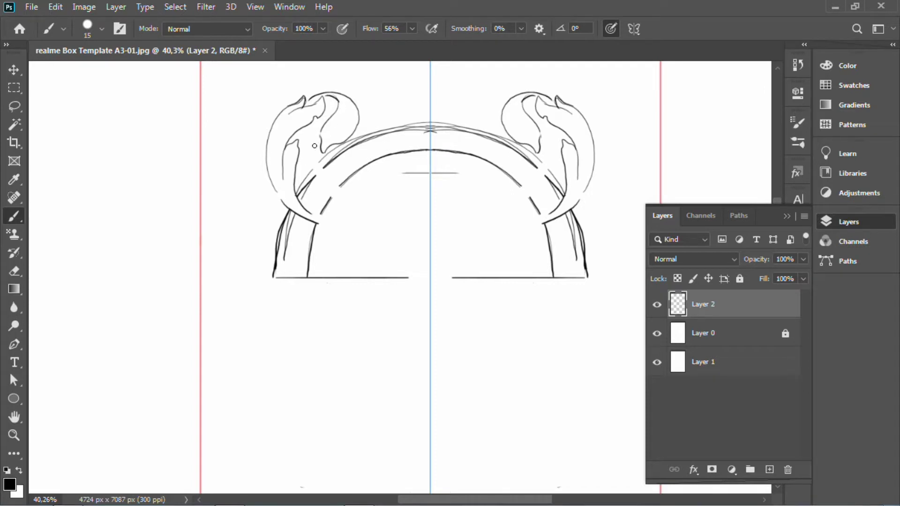
mouse_move(306, 152)
mouse_down()
mouse_move(322, 217)
mouse_move(300, 196)
mouse_move(314, 209)
mouse_up()
Clean up with a smaller eraser, darken the scroll outlines, and add a small pointed leaf at each scroll's outer base
key(e)
key(bracketleft)
key(bracketleft)
key(bracketleft)
key(bracketleft)
key(bracketleft)
key(bracketleft)
key(bracketleft)
key(b)
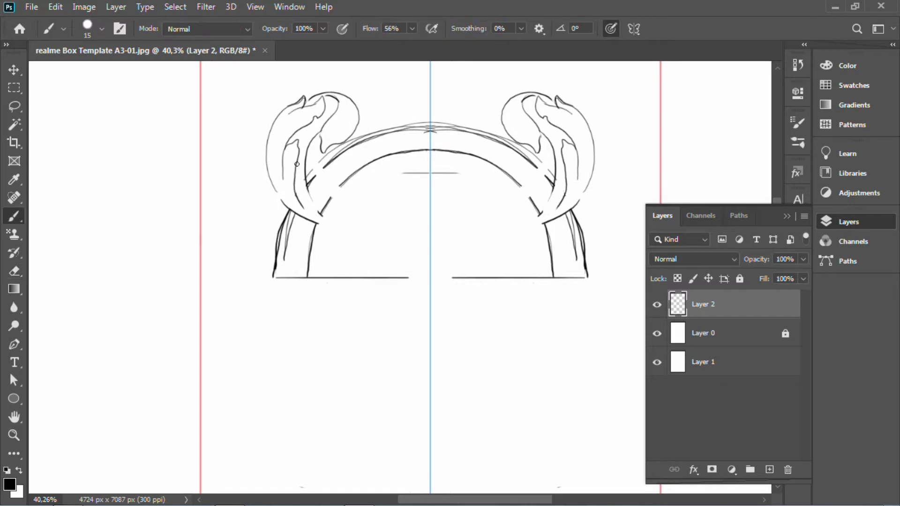
mouse_move(296, 164)
mouse_down()
mouse_move(283, 210)
mouse_move(304, 201)
mouse_move(312, 183)
mouse_move(312, 205)
mouse_move(325, 219)
mouse_move(309, 219)
mouse_move(319, 242)
mouse_move(311, 221)
mouse_move(322, 240)
mouse_move(321, 211)
mouse_up()
key(e)
key(b)
mouse_move(283, 186)
mouse_down()
mouse_move(285, 147)
mouse_move(310, 230)
mouse_move(273, 216)
mouse_move(273, 202)
mouse_move(274, 215)
mouse_move(283, 214)
mouse_move(304, 97)
mouse_move(324, 99)
mouse_move(293, 140)
mouse_up()
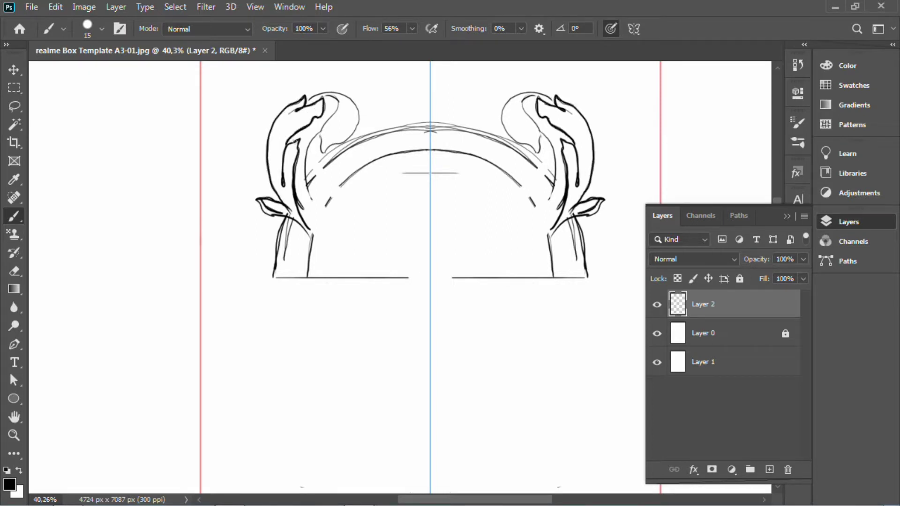
mouse_move(310, 106)
mouse_down()
mouse_move(351, 97)
mouse_move(338, 142)
mouse_move(321, 137)
mouse_move(334, 98)
mouse_up()
key(ctrl+z)
key(ctrl+z)
Erase stray lines beside the stems and ink the inner stem line of each scroll
key(e)
drag(303, 199, 304, 208)
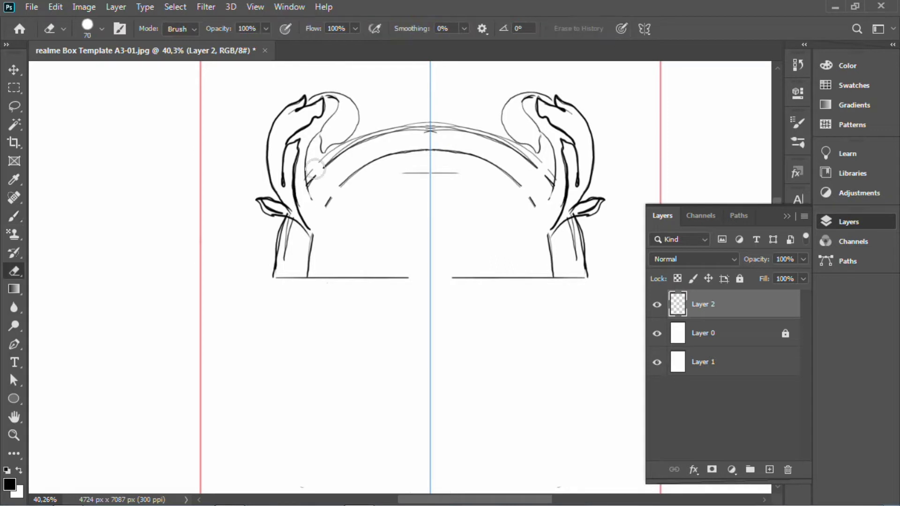
key(b)
drag(314, 137, 310, 264)
Erase the small pointed side leaves and the surrounding lines at the base of each scroll
key(e)
drag(298, 221, 303, 229)
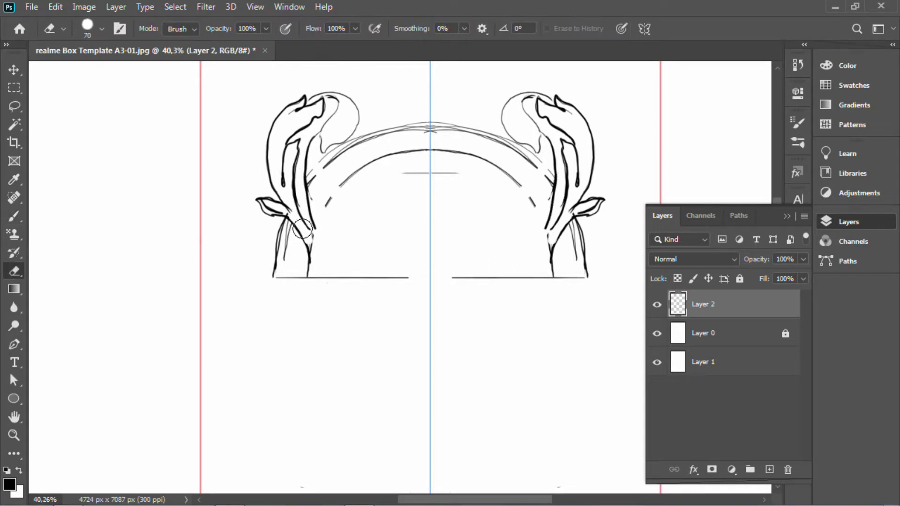
mouse_move(260, 204)
mouse_down()
mouse_move(269, 200)
mouse_move(277, 214)
mouse_move(271, 194)
mouse_move(312, 258)
mouse_move(311, 248)
mouse_up()
key(b)
key(e)
key(b)
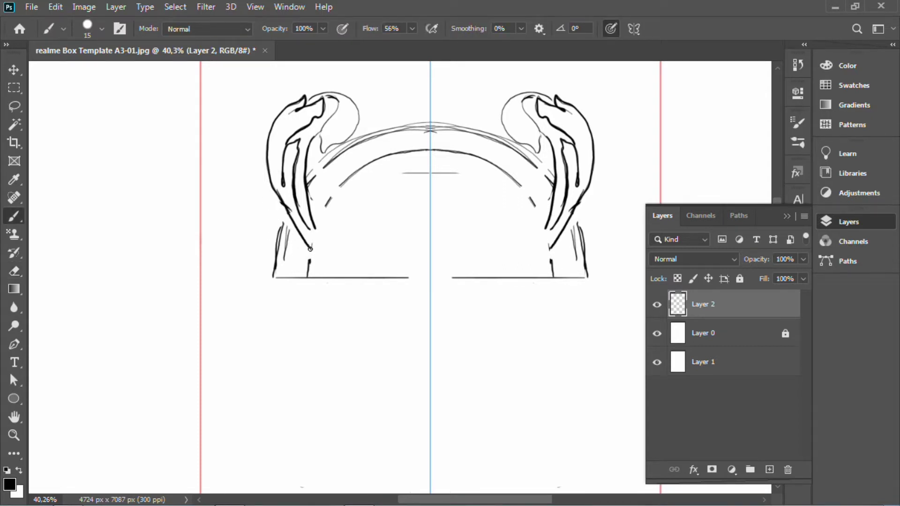
key(ctrl+z)
Draw a curled collar with a double curved band under each scroll and ink the rounded curl at its tip
mouse_move(281, 210)
mouse_down()
mouse_move(276, 227)
mouse_move(316, 262)
mouse_up()
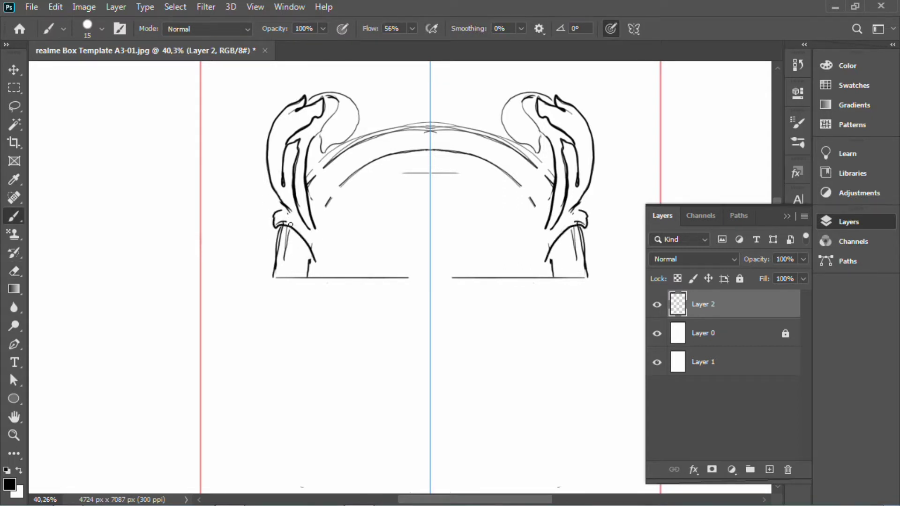
drag(291, 224, 320, 266)
drag(281, 211, 299, 224)
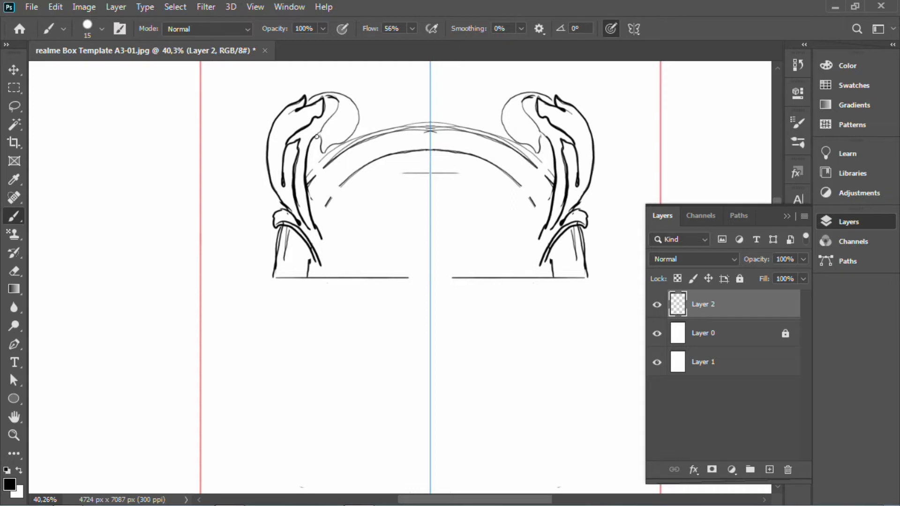
mouse_move(341, 104)
mouse_down()
mouse_move(323, 152)
mouse_move(359, 124)
mouse_move(317, 95)
mouse_up()
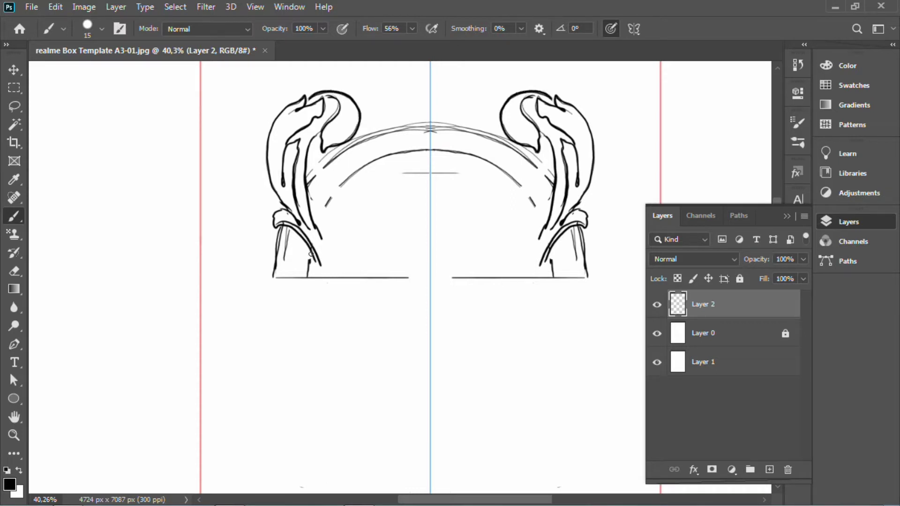
Add short curved strokes at the collar ends near the base line and ink the outer arch line
drag(311, 253, 309, 277)
drag(310, 283, 321, 263)
drag(331, 160, 431, 123)
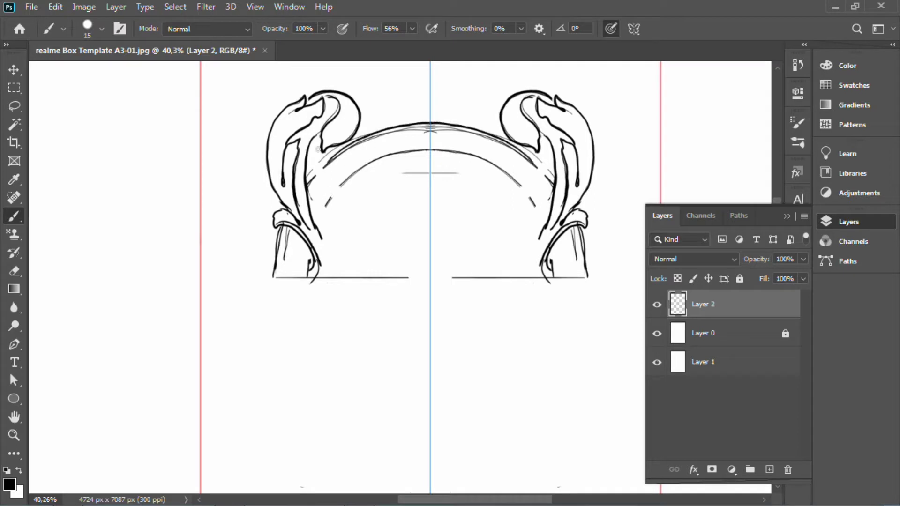
mouse_move(309, 190)
mouse_down()
mouse_move(377, 137)
mouse_move(433, 129)
mouse_move(349, 155)
mouse_move(427, 128)
mouse_up()
key(ctrl+z)
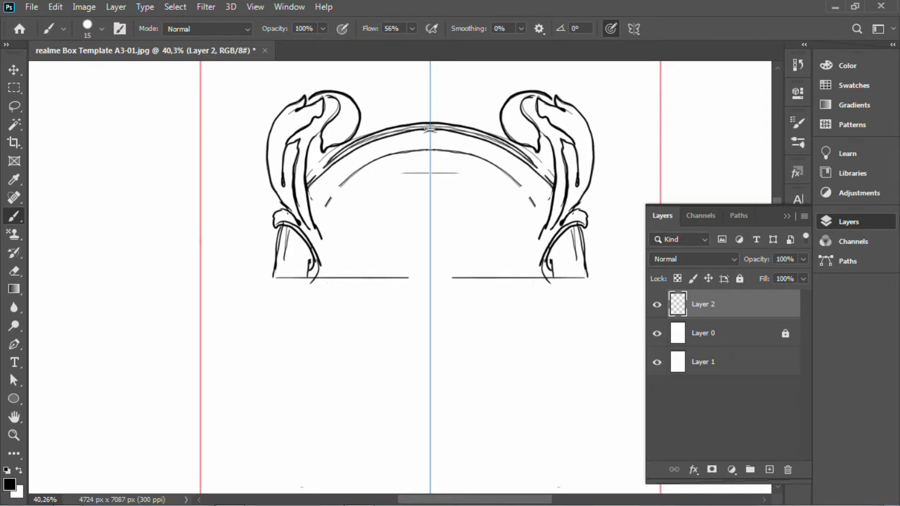
key(ctrl+z)
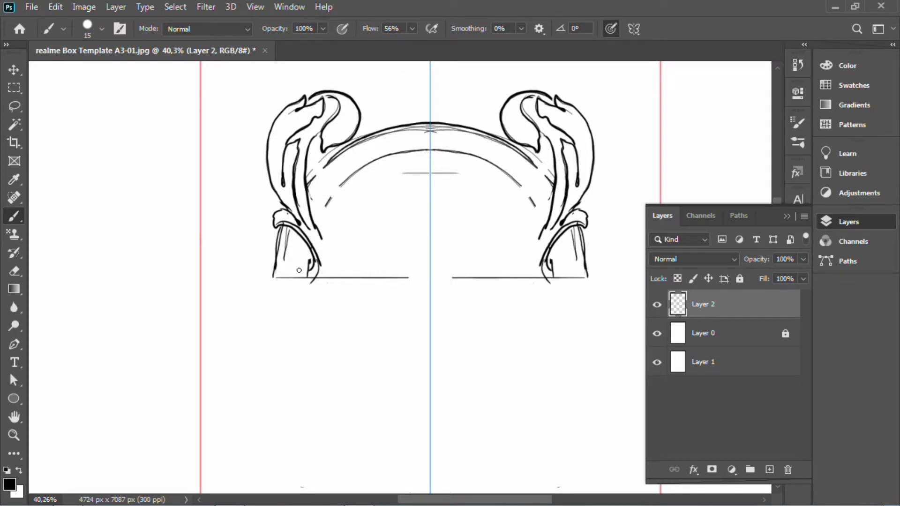
Draw small ruffled leaves against the inner side of each stem, just below the arch ends
mouse_move(317, 176)
mouse_down()
mouse_move(316, 218)
mouse_move(334, 196)
mouse_move(312, 206)
mouse_move(318, 216)
mouse_move(312, 178)
mouse_move(323, 173)
mouse_move(330, 205)
mouse_up()
key(ctrl+z)
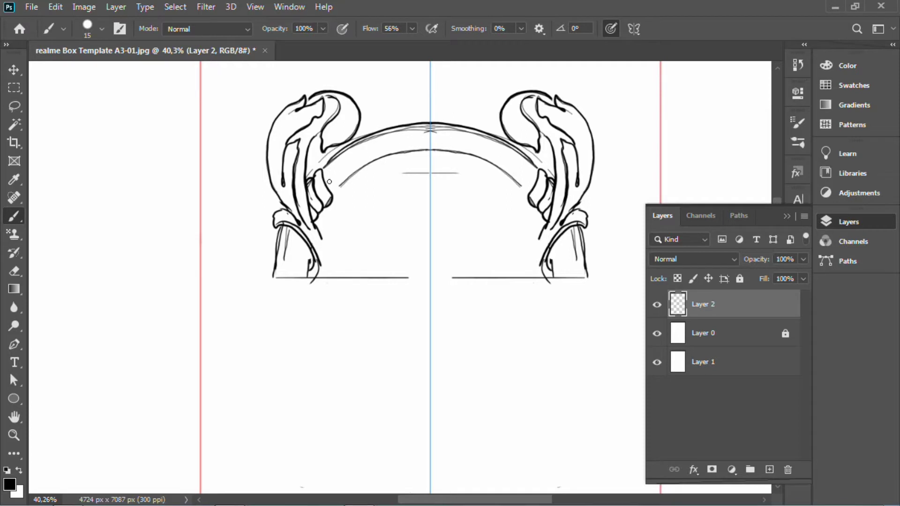
mouse_move(325, 264)
mouse_down()
mouse_move(323, 225)
mouse_move(356, 210)
mouse_move(348, 209)
mouse_up()
key(ctrl+z)
key(ctrl+z)
key(ctrl+z)
mouse_move(321, 236)
mouse_down()
mouse_move(331, 217)
mouse_move(363, 215)
mouse_move(324, 253)
mouse_move(354, 215)
mouse_move(352, 262)
mouse_move(329, 235)
mouse_up()
key(ctrl+z)
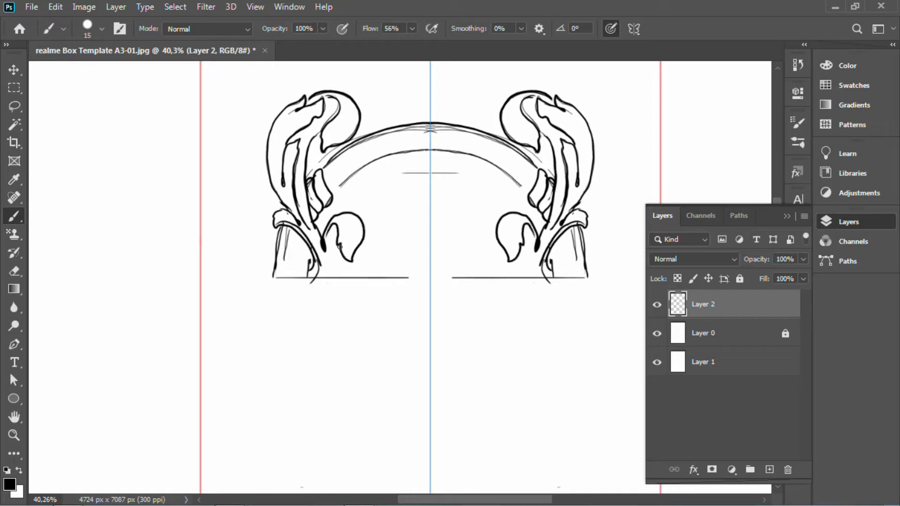
key(ctrl+z)
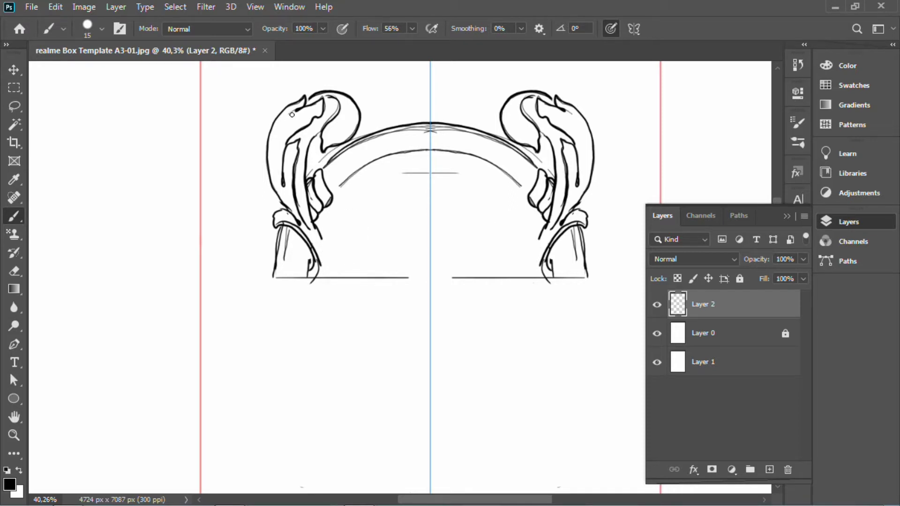
Extend each stem into a tapered tail reaching the base line and add a small hanging leaf beside it
mouse_move(304, 219)
mouse_down()
mouse_move(319, 231)
mouse_move(305, 223)
mouse_move(321, 259)
mouse_move(322, 238)
mouse_move(316, 271)
mouse_move(321, 246)
mouse_move(304, 214)
mouse_move(324, 247)
mouse_move(297, 204)
mouse_move(316, 213)
mouse_move(325, 249)
mouse_move(308, 276)
mouse_up()
key(ctrl+z)
key(ctrl+z)
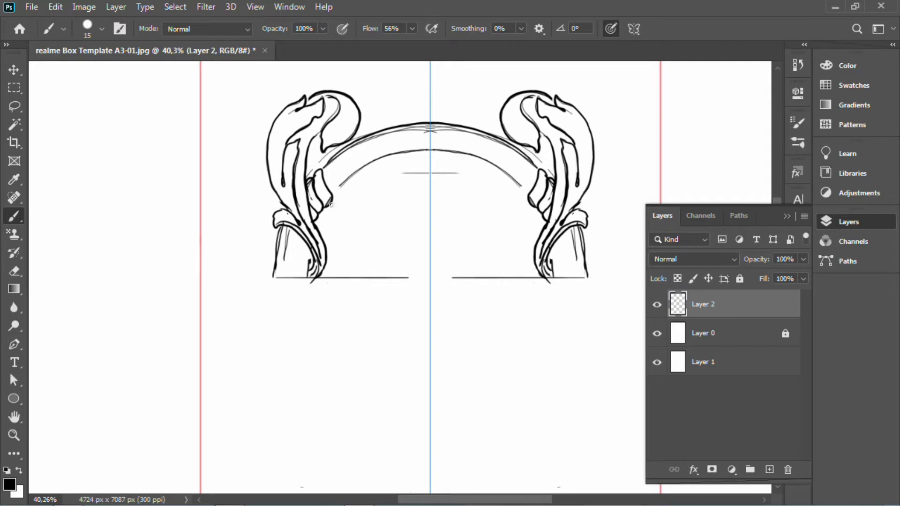
mouse_move(331, 205)
mouse_down()
mouse_move(343, 230)
mouse_move(323, 218)
mouse_move(323, 237)
mouse_up()
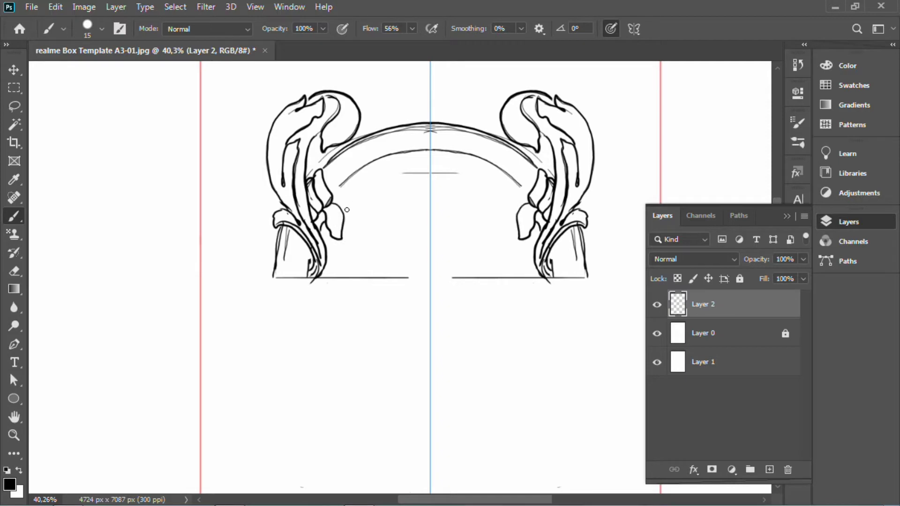
Draw a long pointed leaf hanging below each base corner, with a small layered curl on its inner side
key(z)
mouse_move(363, 213)
mouse_down()
mouse_move(291, 233)
mouse_move(350, 247)
mouse_move(317, 188)
mouse_move(310, 270)
mouse_move(292, 278)
mouse_move(296, 295)
mouse_move(296, 254)
mouse_move(315, 310)
mouse_up()
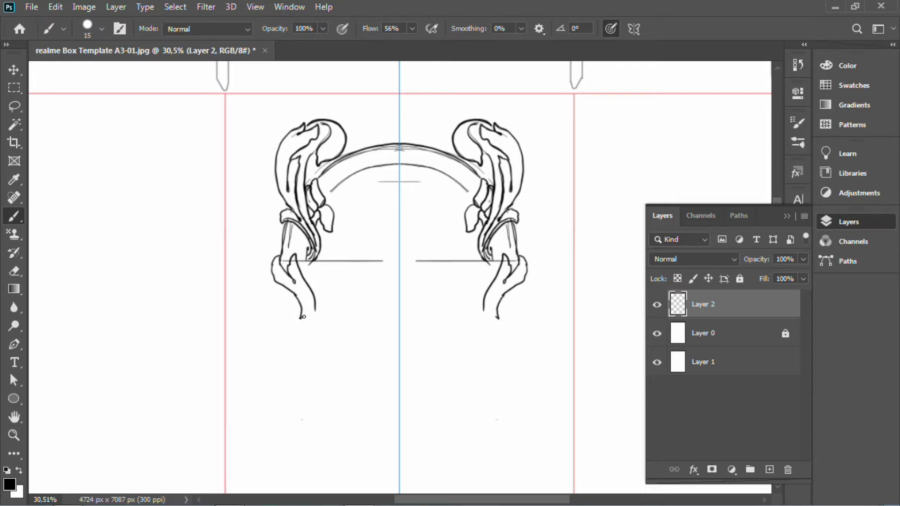
mouse_move(304, 317)
mouse_down()
mouse_move(312, 278)
mouse_move(323, 289)
mouse_move(324, 280)
mouse_up()
key(ctrl+z)
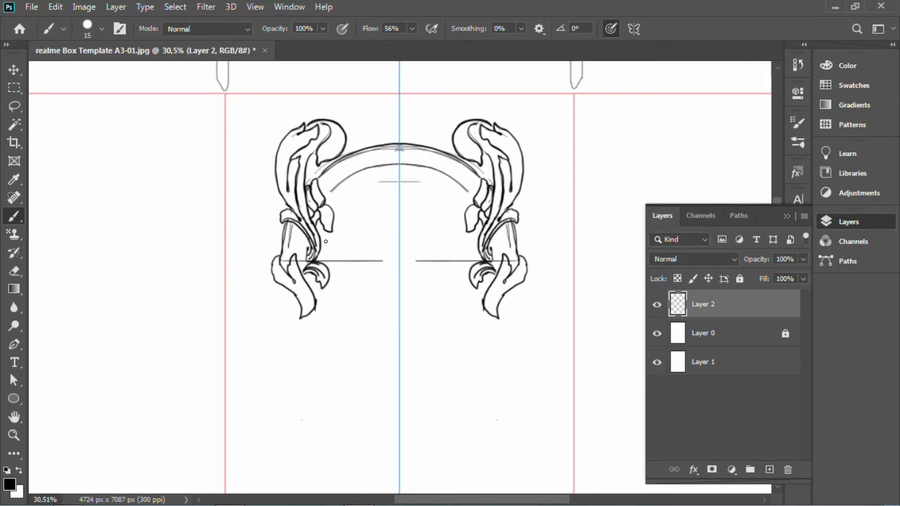
Draw a jagged pointed leaf growing inward from each stem and a large round curling leaf below it
mouse_move(322, 239)
mouse_down()
mouse_move(355, 193)
mouse_move(345, 244)
mouse_move(328, 263)
mouse_up()
mouse_move(360, 219)
mouse_down()
mouse_move(355, 254)
mouse_move(328, 264)
mouse_move(387, 258)
mouse_move(390, 224)
mouse_up()
key(ctrl+z)
key(ctrl+z)
key(ctrl+z)
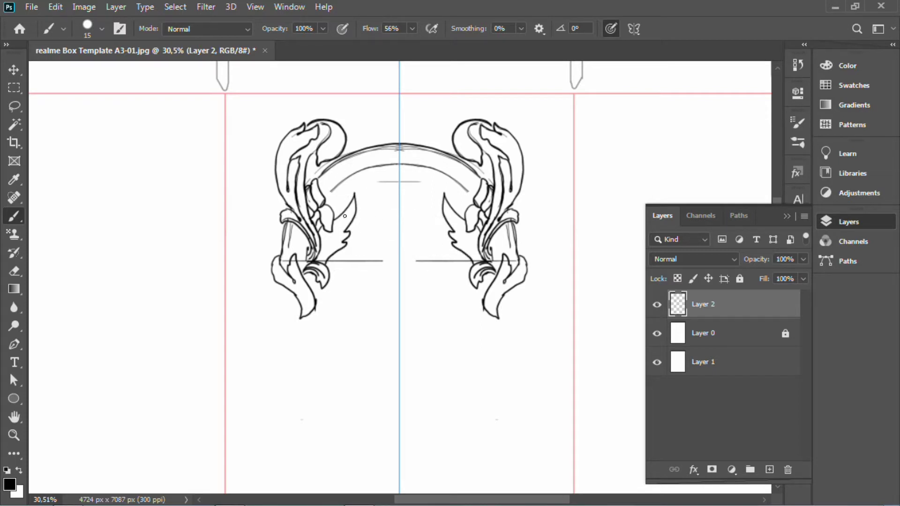
mouse_move(338, 274)
mouse_down()
mouse_move(348, 304)
mouse_move(373, 311)
mouse_move(347, 240)
mouse_move(377, 244)
mouse_up()
key(ctrl+z)
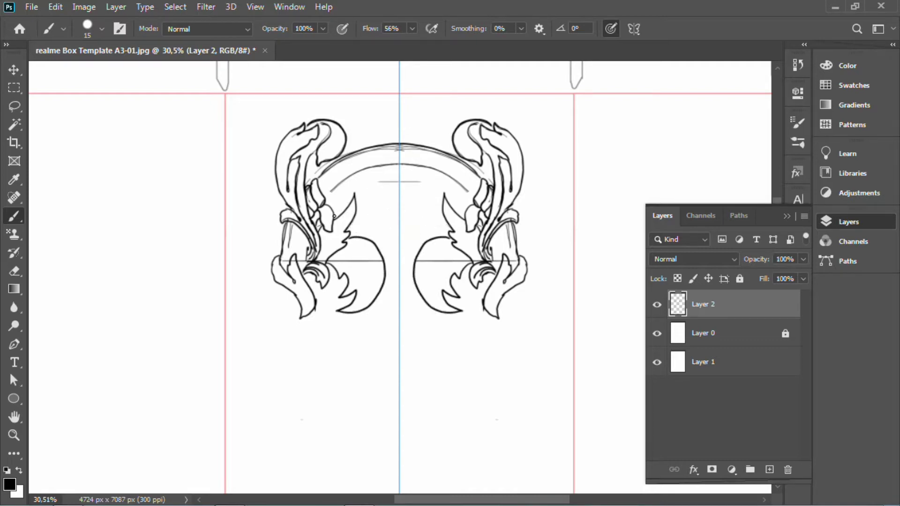
drag(334, 216, 356, 170)
mouse_move(357, 152)
mouse_down()
mouse_move(353, 136)
mouse_move(359, 156)
mouse_up()
drag(359, 171, 334, 215)
key(ctrl+z)
key(ctrl+z)
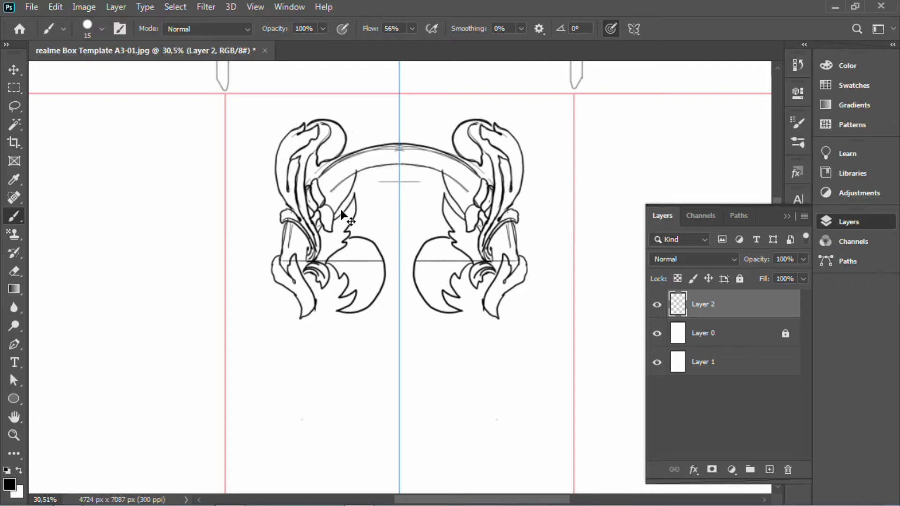
key(ctrl+z)
Ink the arch as a band with double outlines and draw a zigzag line across its full length
drag(322, 178, 404, 145)
mouse_move(328, 194)
mouse_down()
mouse_move(406, 163)
mouse_move(395, 177)
mouse_move(360, 173)
mouse_move(375, 174)
mouse_up()
key(z)
key(b)
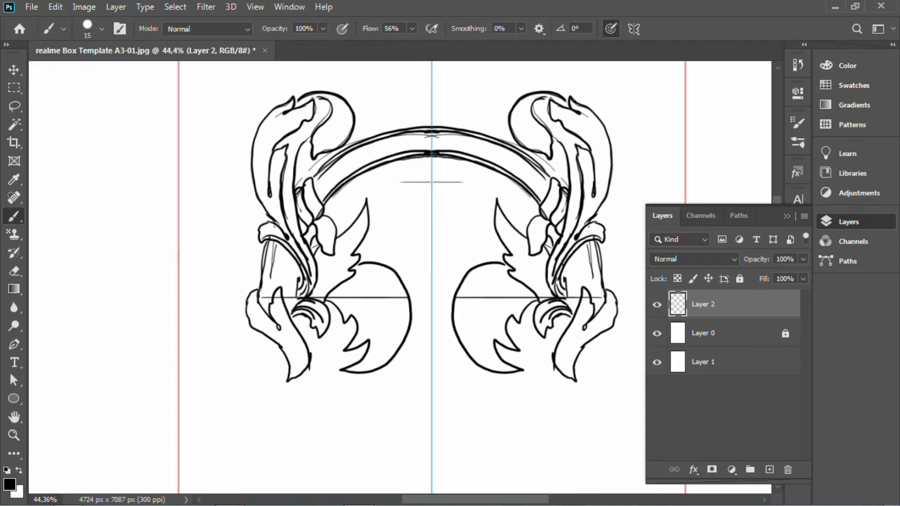
mouse_move(314, 178)
mouse_down()
mouse_move(337, 193)
mouse_move(353, 177)
mouse_move(355, 146)
mouse_up()
mouse_move(354, 146)
mouse_down()
mouse_move(378, 166)
mouse_move(381, 134)
mouse_move(429, 123)
mouse_up()
key(ctrl+z)
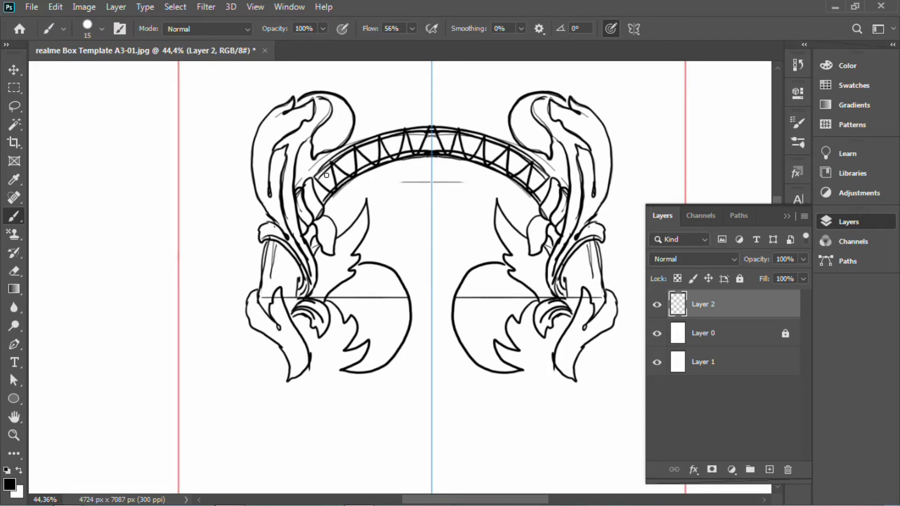
Add a second zigzag inside the arch band and fill the triangles between the lines with black
mouse_move(322, 176)
mouse_down()
mouse_move(352, 152)
mouse_move(423, 127)
mouse_up()
key(ctrl+z)
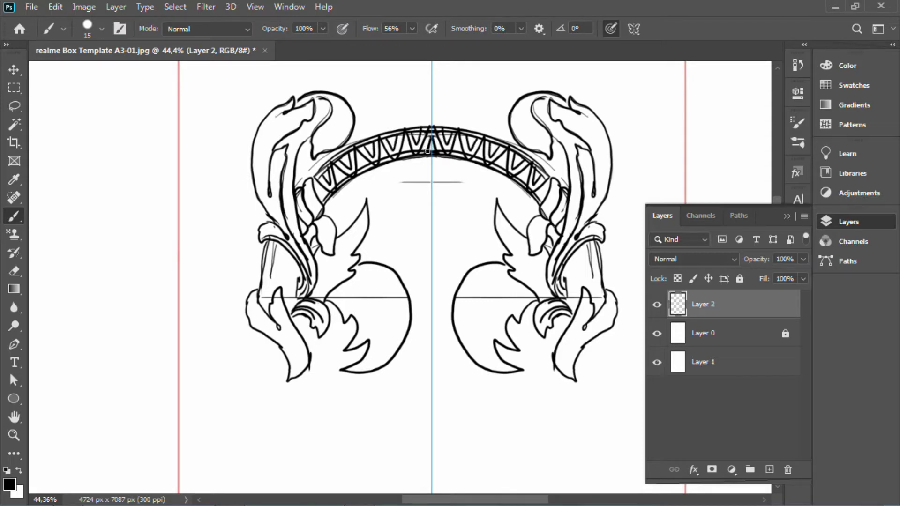
drag(330, 194, 417, 153)
mouse_move(417, 153)
mouse_down()
mouse_move(367, 167)
mouse_move(431, 128)
mouse_move(311, 185)
mouse_move(325, 169)
mouse_up()
Draw curved vein lines inside the small hanging leaves, the jagged pointed leaves and the large curling leaves
mouse_move(369, 145)
mouse_down()
mouse_move(403, 151)
mouse_move(390, 79)
mouse_up()
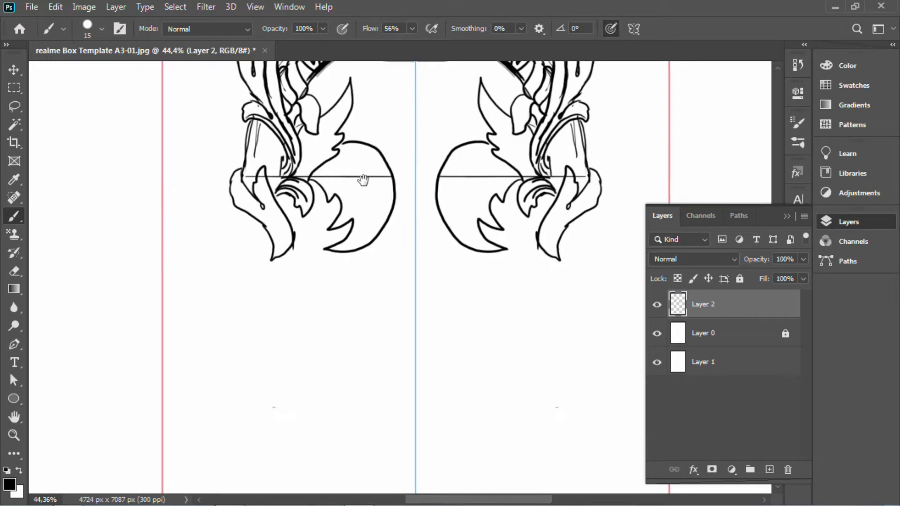
drag(341, 158, 349, 245)
drag(308, 266, 338, 232)
mouse_move(305, 251)
mouse_down()
mouse_move(336, 225)
mouse_move(354, 191)
mouse_up()
mouse_move(343, 210)
mouse_down()
mouse_move(352, 204)
mouse_move(315, 206)
mouse_move(322, 215)
mouse_up()
drag(320, 191, 324, 208)
drag(326, 261, 333, 271)
drag(328, 258, 356, 298)
mouse_move(333, 252)
mouse_down()
mouse_move(345, 255)
mouse_move(366, 315)
mouse_up()
mouse_move(339, 244)
mouse_down()
mouse_move(370, 318)
mouse_move(387, 316)
mouse_move(379, 316)
mouse_move(392, 301)
mouse_up()
key(ctrl+z)
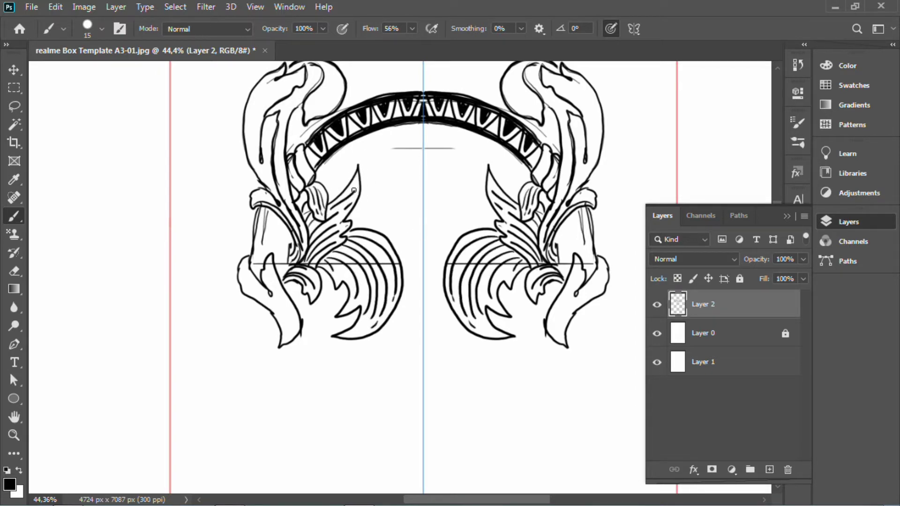
Draw a round medallion frame below the arch, centred on the symmetry axis
mouse_move(400, 149)
mouse_down()
mouse_move(370, 226)
mouse_move(418, 141)
mouse_move(403, 159)
mouse_move(415, 141)
mouse_move(392, 141)
mouse_move(398, 148)
mouse_move(358, 223)
mouse_move(393, 234)
mouse_move(419, 215)
mouse_move(400, 243)
mouse_move(424, 261)
mouse_up()
key(ctrl+z)
key(e)
key(b)
drag(411, 245, 424, 251)
mouse_move(432, 214)
mouse_down()
mouse_move(438, 269)
mouse_move(423, 237)
mouse_up()
mouse_move(396, 193)
mouse_down()
mouse_move(393, 235)
mouse_move(361, 221)
mouse_move(375, 251)
mouse_up()
key(ctrl+z)
Add small leaves around the medallion and darken the gaps between its frame and the pointed leaves
mouse_move(350, 192)
mouse_down()
mouse_move(343, 241)
mouse_move(347, 252)
mouse_move(353, 244)
mouse_move(346, 234)
mouse_move(327, 261)
mouse_move(334, 226)
mouse_move(318, 249)
mouse_move(325, 221)
mouse_move(366, 204)
mouse_move(343, 226)
mouse_move(365, 225)
mouse_move(371, 201)
mouse_move(405, 197)
mouse_move(405, 210)
mouse_up()
key(ctrl+z)
key(ctrl+z)
key(ctrl+z)
drag(387, 211, 376, 213)
key(space)
mouse_move(395, 290)
mouse_down()
mouse_move(383, 204)
mouse_move(381, 226)
mouse_up()
mouse_move(372, 226)
mouse_down()
mouse_move(388, 211)
mouse_move(388, 222)
mouse_up()
Draw a wide arched ribbon banner below the leaves, with two curved edges and slanted folded ends
key(z)
mouse_move(408, 187)
mouse_down()
mouse_move(378, 187)
mouse_move(413, 186)
mouse_up()
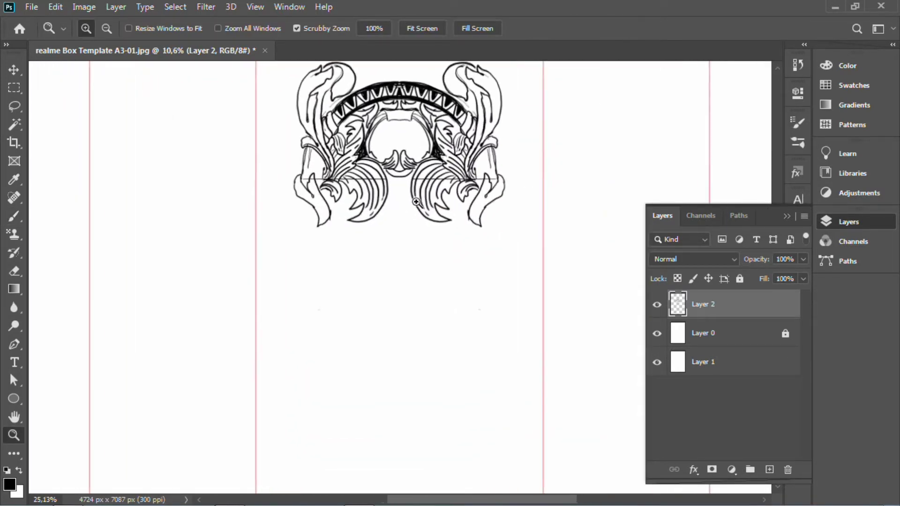
key(b)
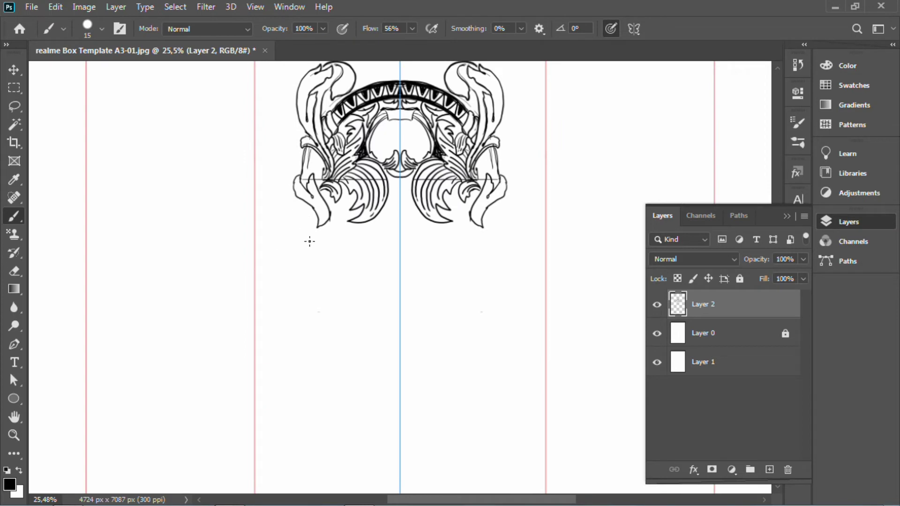
drag(328, 220, 394, 207)
mouse_move(401, 240)
mouse_down()
mouse_move(345, 258)
mouse_move(330, 273)
mouse_up()
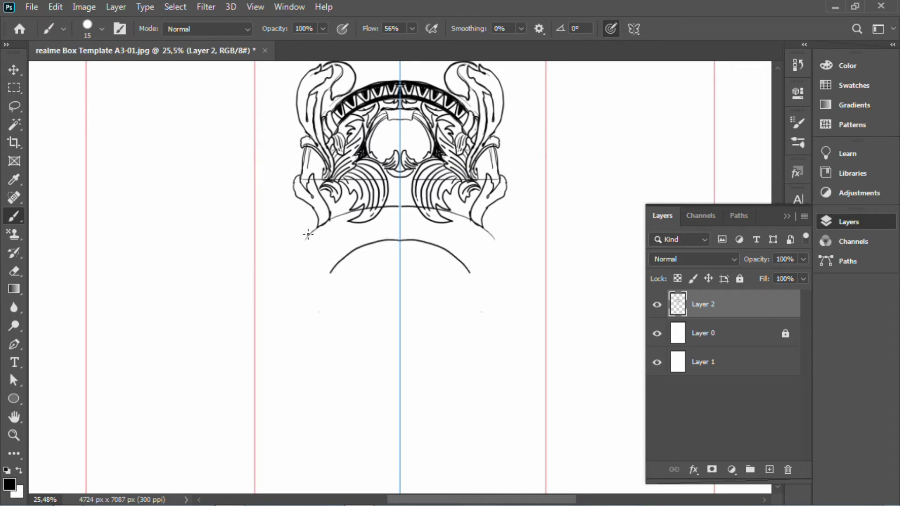
mouse_move(304, 230)
mouse_down()
mouse_move(307, 290)
mouse_move(315, 294)
mouse_up()
mouse_move(310, 293)
mouse_down()
mouse_move(330, 266)
mouse_move(398, 241)
mouse_up()
Erase stray line segments on the banner's inner arc and where the large leaves overlap its upper edge
key(e)
drag(350, 256, 369, 250)
key(b)
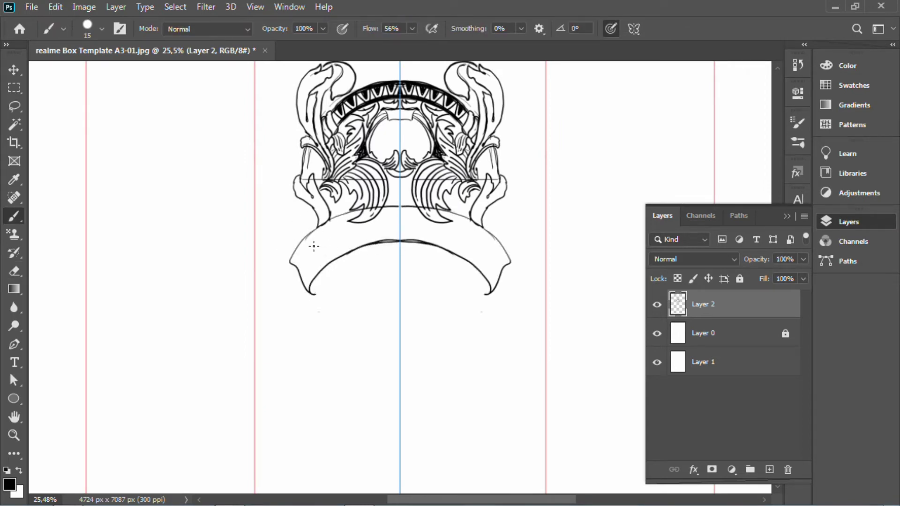
key(e)
mouse_move(352, 218)
mouse_down()
mouse_move(380, 210)
mouse_move(361, 219)
mouse_up()
key(b)
Draw a folded ribbon tail below each banner end, narrowing in wavy lines towards its tip
mouse_move(291, 262)
mouse_down()
mouse_move(393, 202)
mouse_move(328, 219)
mouse_move(319, 294)
mouse_move(283, 289)
mouse_move(306, 322)
mouse_move(314, 308)
mouse_move(364, 316)
mouse_up()
key(ctrl+space)
key(ctrl+z)
key(ctrl+z)
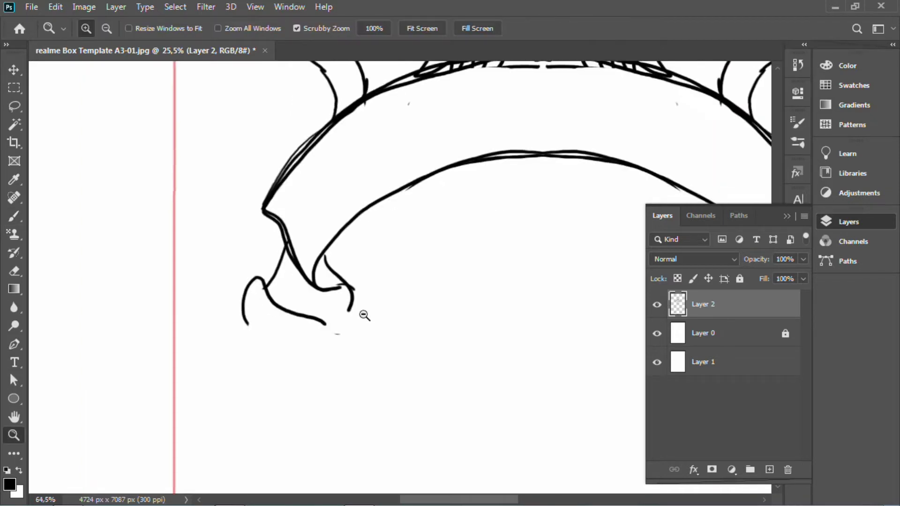
key(ctrl+z)
drag(330, 289, 352, 301)
mouse_move(351, 300)
mouse_down()
mouse_move(323, 257)
mouse_move(271, 328)
mouse_up()
key(space)
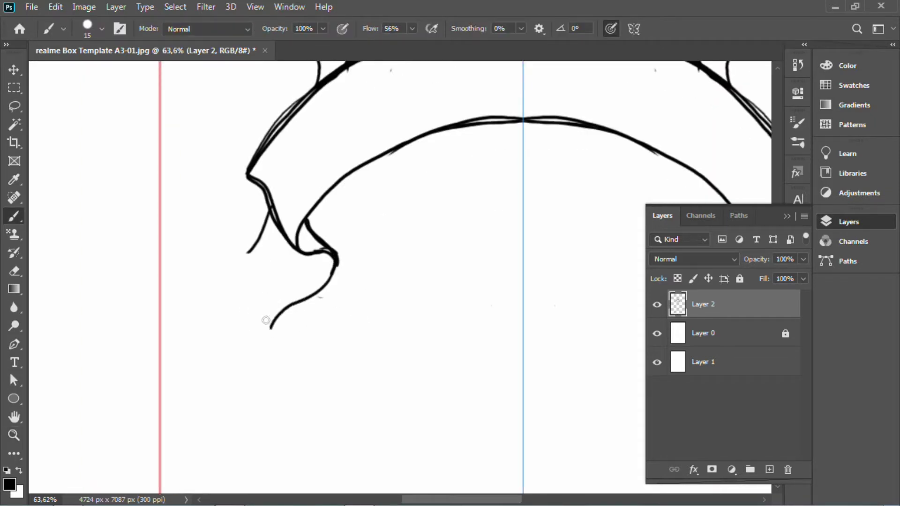
mouse_move(269, 216)
mouse_down()
mouse_move(222, 267)
mouse_move(204, 265)
mouse_move(239, 252)
mouse_up()
key(ctrl+z)
drag(244, 298, 257, 387)
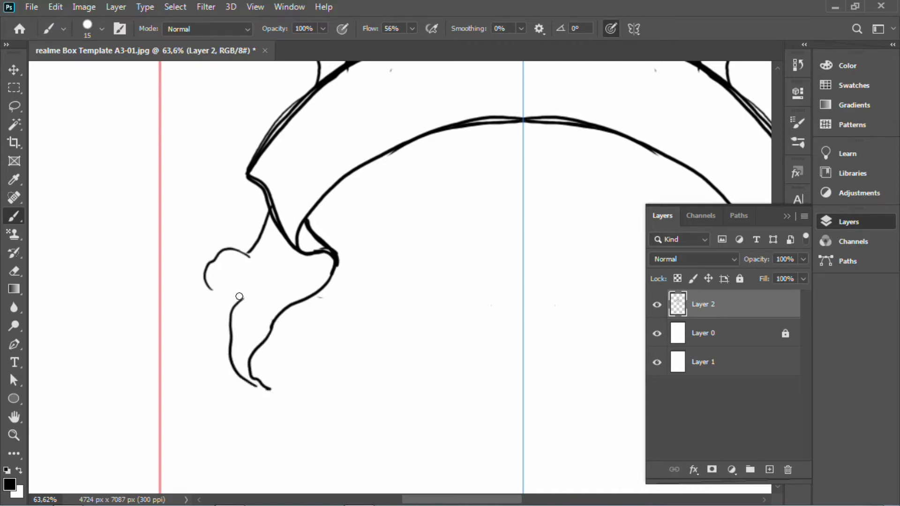
Draw a small curled flap on the outer edge of each ribbon tail
mouse_move(237, 253)
mouse_down()
mouse_move(244, 281)
mouse_move(256, 278)
mouse_move(218, 289)
mouse_move(241, 298)
mouse_move(231, 317)
mouse_move(234, 365)
mouse_move(272, 409)
mouse_move(246, 368)
mouse_up()
key(e)
click(241, 277)
key(b)
key(ctrl+z)
key(ctrl+z)
key(e)
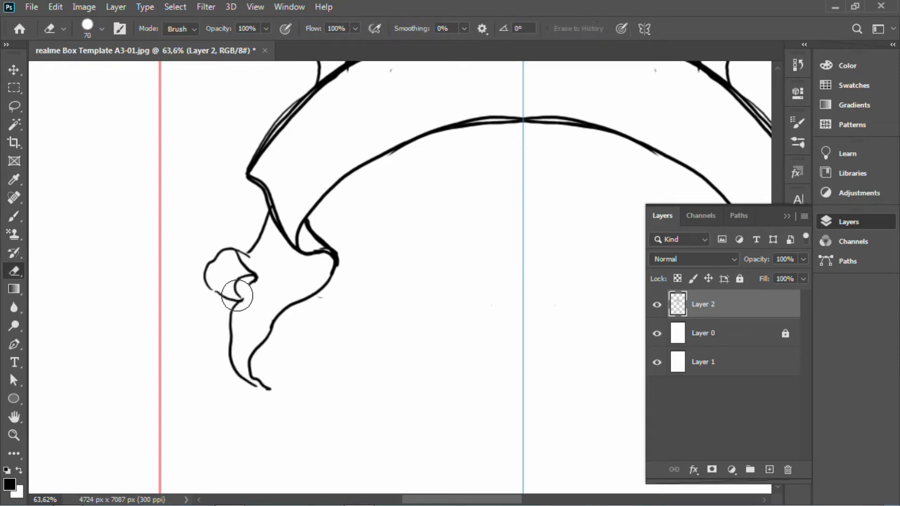
Reduce the eraser size to 25 and redraw the join between the ribbon tail and its curled flap
key(bracketleft)
key(bracketleft)
key(bracketleft)
key(bracketleft)
key(bracketleft)
key(bracketleft)
key(b)
drag(250, 251, 236, 255)
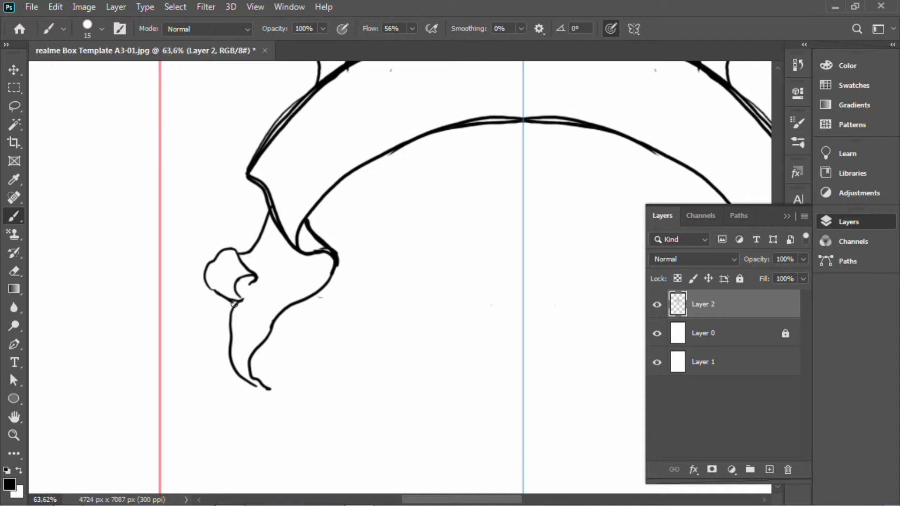
Erase and redraw the underside of the curled flap so it folds over and meets the tail's outer edge
key(e)
key(w)
mouse_move(234, 305)
mouse_down()
mouse_move(221, 296)
mouse_move(250, 287)
mouse_move(227, 289)
mouse_move(244, 300)
mouse_up()
click(238, 304)
key(ctrl+z)
key(3)
key(ctrl+z)
key(e)
key(b)
key(e)
key(b)
key(e)
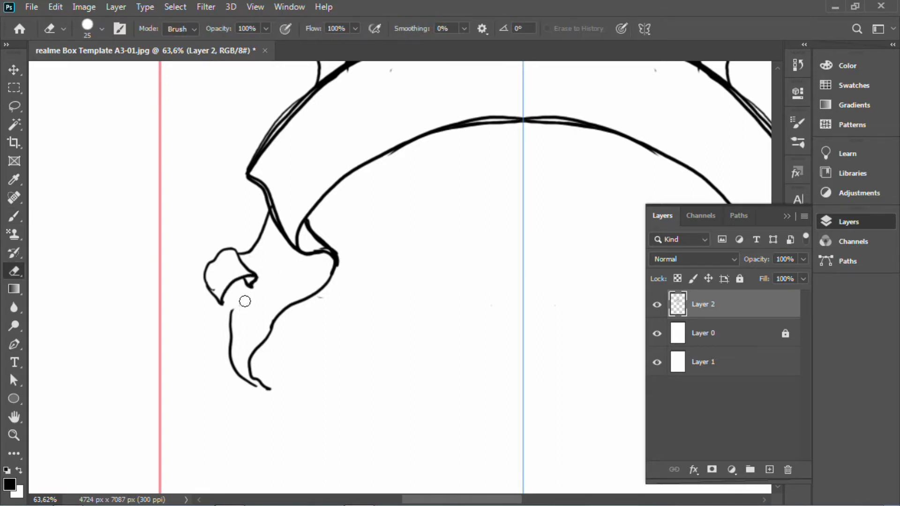
key(b)
Clean up doubled lines along the banner's edges and erase the leaf lines crossing its upper edge
scroll(280, 245, up, 5)
scroll(280, 245, right, 3)
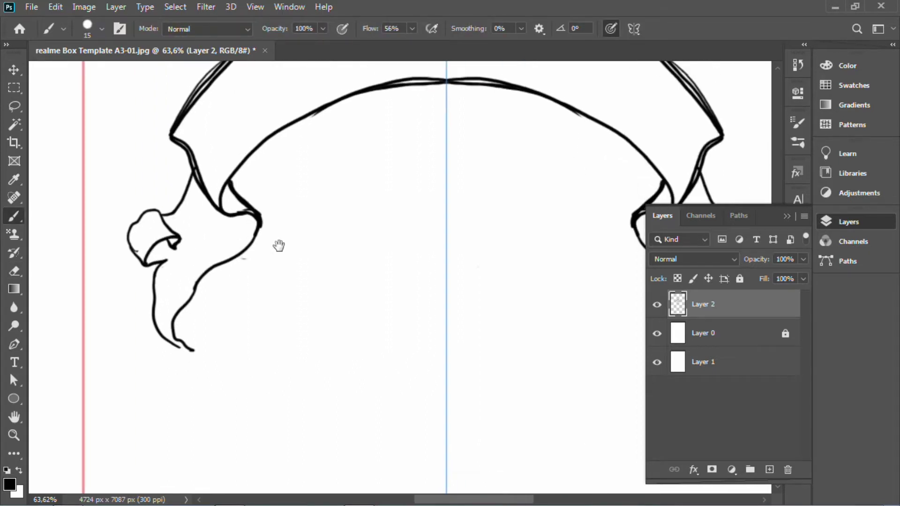
key(e)
mouse_move(291, 189)
mouse_down()
mouse_move(447, 160)
mouse_move(300, 180)
mouse_move(424, 156)
mouse_move(330, 168)
mouse_move(448, 152)
mouse_move(325, 176)
mouse_move(233, 217)
mouse_move(301, 184)
mouse_move(444, 159)
mouse_move(346, 170)
mouse_move(228, 230)
mouse_move(183, 290)
mouse_move(222, 240)
mouse_move(205, 262)
mouse_up()
drag(441, 243, 348, 257)
drag(447, 158, 436, 157)
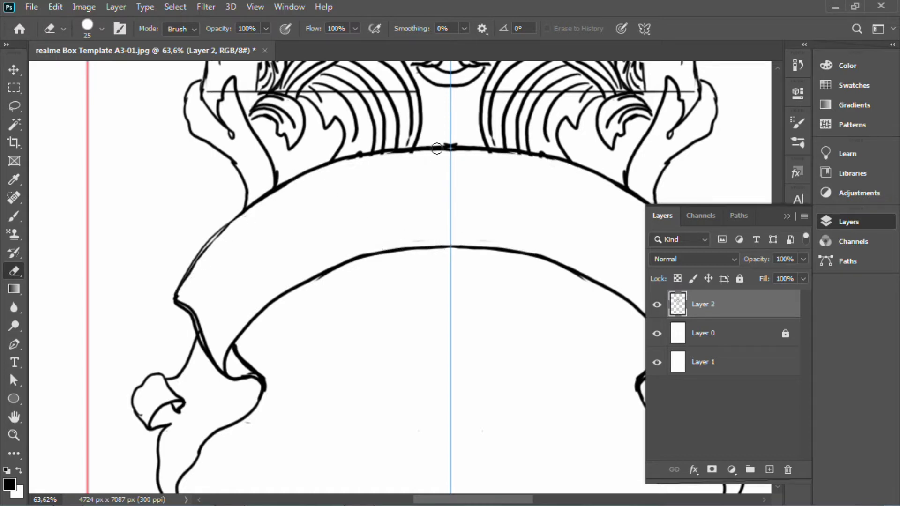
mouse_move(415, 287)
mouse_down()
mouse_move(358, 221)
mouse_move(324, 275)
mouse_up()
drag(258, 220, 283, 203)
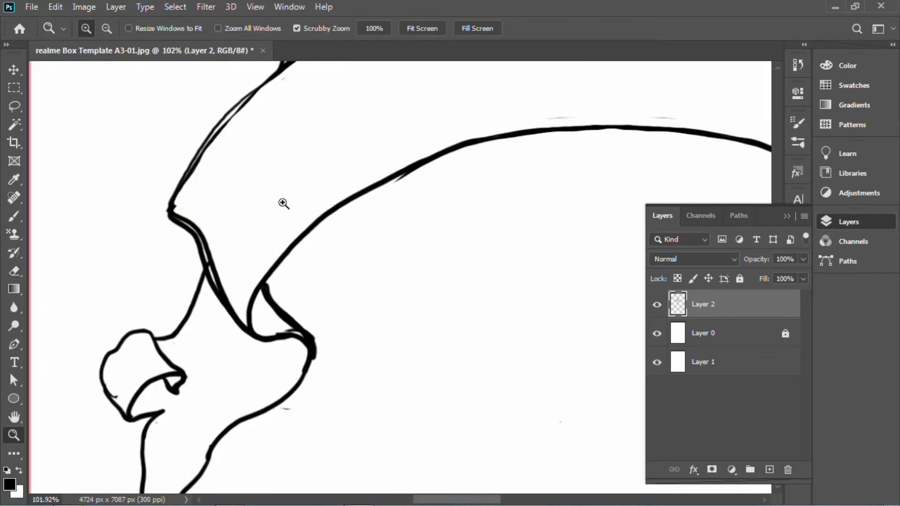
mouse_move(191, 224)
mouse_down()
mouse_move(174, 217)
mouse_move(239, 313)
mouse_up()
Draw thick inner borders and a bold spiral scroll inside the side panel of each outer stem
key(z)
mouse_move(385, 220)
mouse_down()
mouse_move(299, 229)
mouse_move(315, 230)
mouse_up()
drag(376, 250, 302, 323)
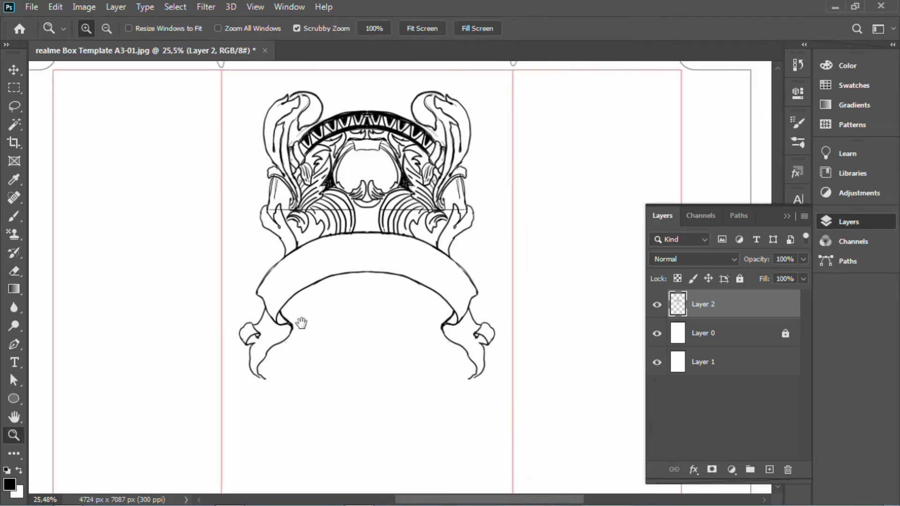
drag(313, 245, 317, 259)
mouse_move(336, 332)
mouse_down()
mouse_move(330, 271)
mouse_move(342, 327)
mouse_up()
key(b)
key(z)
mouse_move(274, 246)
mouse_down()
mouse_move(314, 256)
mouse_move(320, 321)
mouse_up()
mouse_move(350, 348)
mouse_down()
mouse_move(313, 263)
mouse_move(316, 276)
mouse_move(268, 277)
mouse_move(303, 285)
mouse_up()
key(z)
key(b)
drag(319, 154, 325, 237)
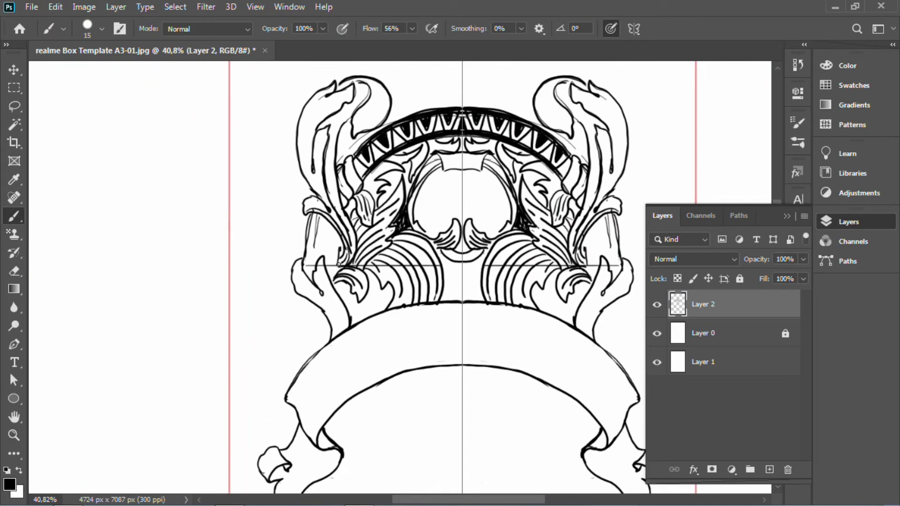
mouse_move(337, 284)
mouse_down()
mouse_move(342, 232)
mouse_move(323, 246)
mouse_move(313, 235)
mouse_move(318, 188)
mouse_move(312, 255)
mouse_move(347, 267)
mouse_move(345, 227)
mouse_up()
key(z)
scroll(323, 235, up, 3)
drag(300, 197, 281, 326)
drag(309, 249, 342, 321)
Erase the horizontal construction line crossing the leaves and set the brush opacity to 100%
key(e)
mouse_move(289, 309)
mouse_down()
mouse_move(347, 320)
mouse_move(351, 304)
mouse_move(468, 322)
mouse_move(490, 308)
mouse_move(554, 321)
mouse_move(577, 315)
mouse_move(565, 307)
mouse_move(596, 311)
mouse_up()
key(b)
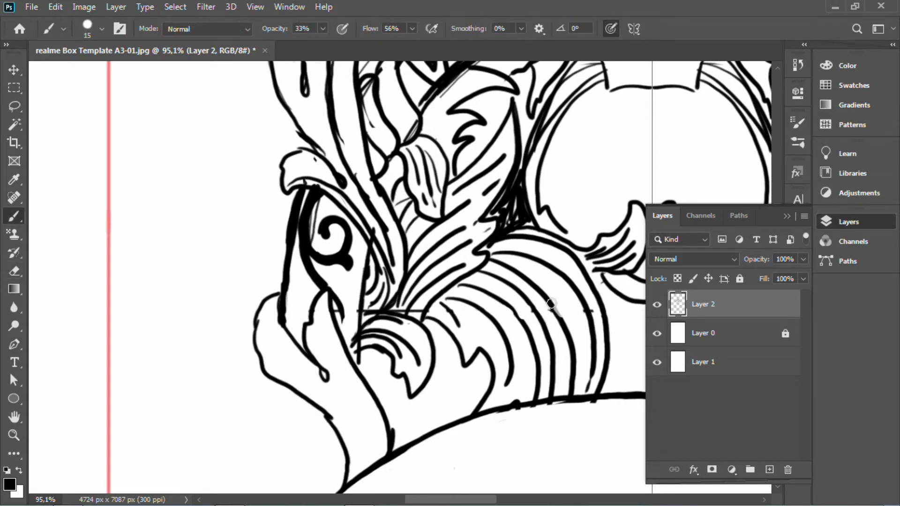
key(0)
key(e)
mouse_move(418, 310)
mouse_down()
mouse_move(397, 310)
mouse_move(350, 277)
mouse_up()
Add small curled scroll strokes in the lower part of each side panel
key(ctrl+space)
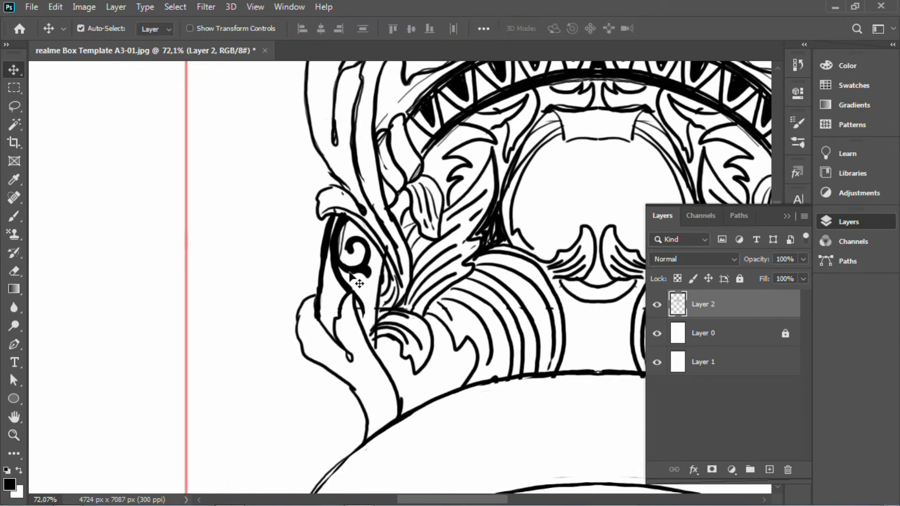
key(b)
drag(361, 319, 340, 297)
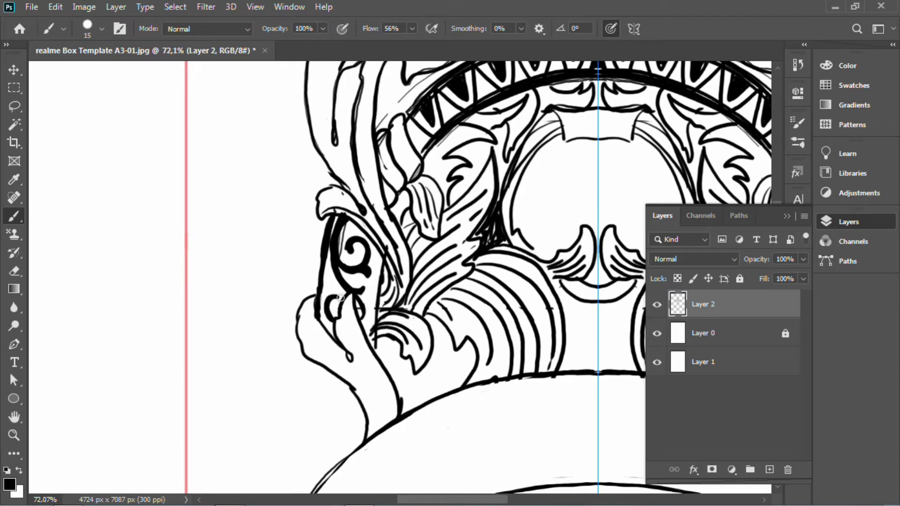
key(ctrl+space)
Draw swirling and jagged leaf details in the gaps between the small curling leaves, large leaves and banner
mouse_move(423, 239)
mouse_down()
mouse_move(368, 311)
mouse_move(432, 268)
mouse_up()
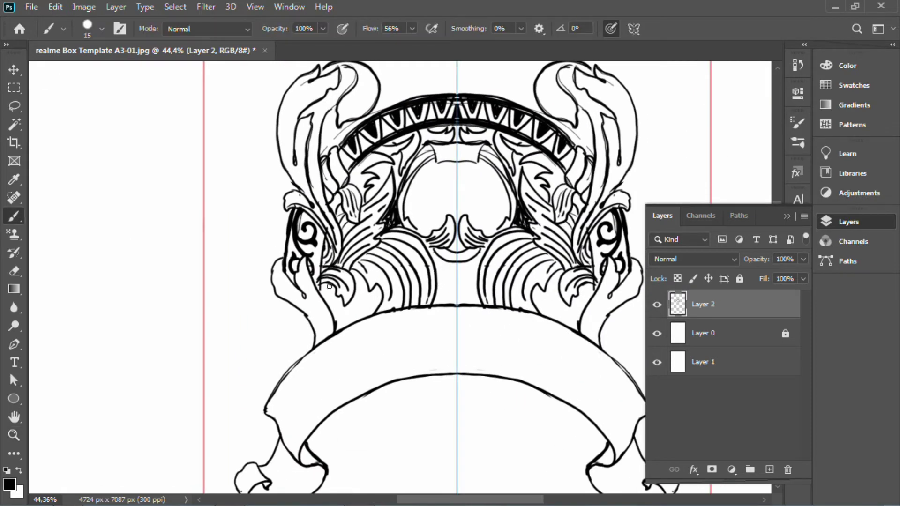
drag(324, 295, 340, 296)
mouse_move(374, 295)
mouse_down()
mouse_move(357, 310)
mouse_move(373, 304)
mouse_up()
drag(351, 317, 340, 329)
drag(324, 296, 348, 313)
mouse_move(326, 293)
mouse_down()
mouse_move(360, 312)
mouse_move(344, 300)
mouse_up()
drag(363, 267, 387, 310)
Draw a ribbed urn ornament at the centre above the banner and connect it to the medallion with short lines
mouse_move(444, 263)
mouse_down()
mouse_move(440, 303)
mouse_move(437, 294)
mouse_up()
key(ctrl+z)
key(e)
key(b)
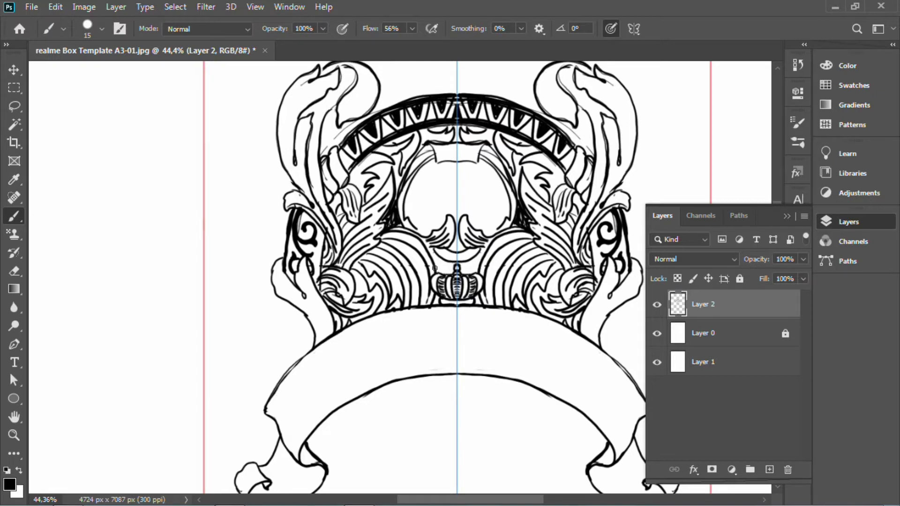
mouse_move(436, 269)
mouse_down()
mouse_move(452, 243)
mouse_move(429, 243)
mouse_up()
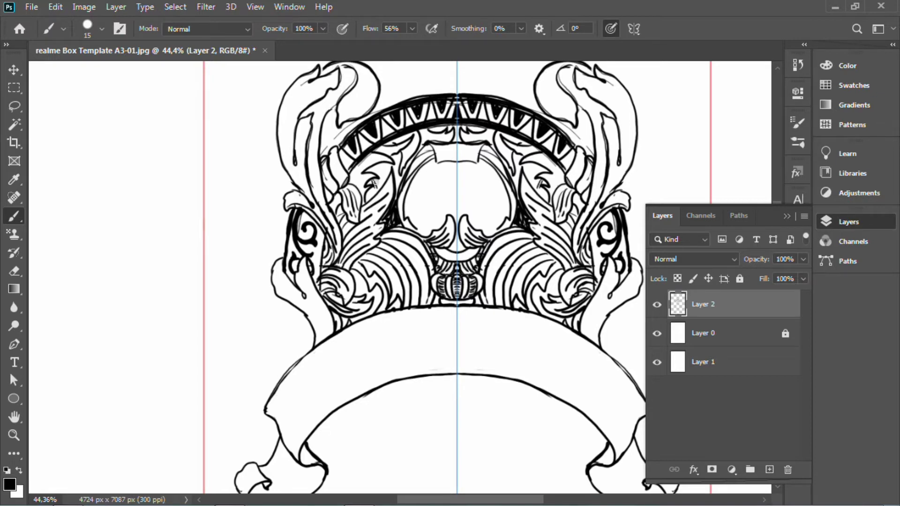
Fill the jagged leaf shapes beside the medallion with black and add detail to the lower leaf swirls
mouse_move(376, 182)
mouse_down()
mouse_move(395, 168)
mouse_move(423, 136)
mouse_move(454, 143)
mouse_move(437, 129)
mouse_move(449, 127)
mouse_move(422, 130)
mouse_move(381, 169)
mouse_move(396, 177)
mouse_move(426, 141)
mouse_up()
mouse_move(384, 181)
mouse_down()
mouse_move(371, 199)
mouse_move(391, 165)
mouse_move(419, 146)
mouse_up()
mouse_move(357, 284)
mouse_down()
mouse_move(372, 295)
mouse_move(366, 314)
mouse_up()
Try drawing a large curved wing outline on each side of the ornament
key(z)
mouse_move(451, 256)
mouse_down()
mouse_move(384, 258)
mouse_move(418, 277)
mouse_up()
key(space)
mouse_move(419, 277)
mouse_down()
mouse_move(313, 224)
mouse_move(278, 235)
mouse_move(299, 233)
mouse_move(319, 264)
mouse_up()
key(space)
key(b)
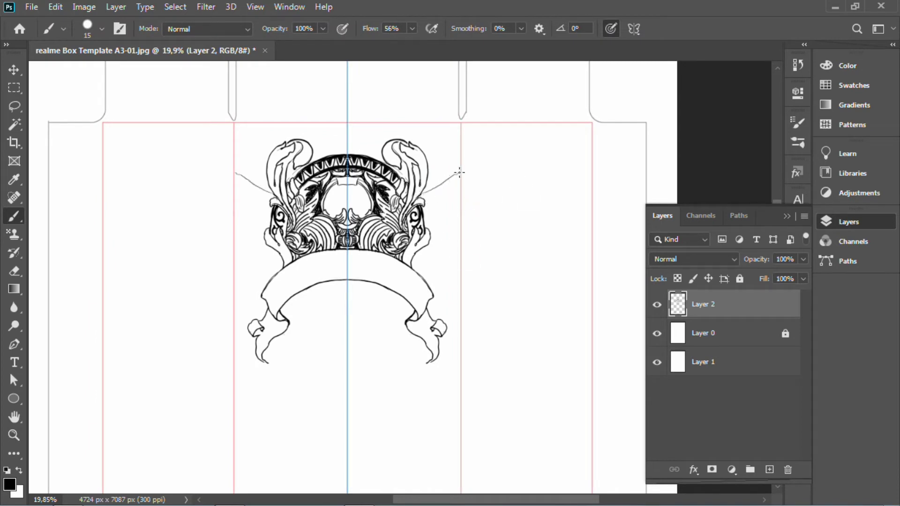
mouse_move(493, 206)
mouse_down()
mouse_move(487, 296)
mouse_move(456, 361)
mouse_up()
key(space)
mouse_move(412, 287)
mouse_down()
mouse_move(482, 174)
mouse_move(426, 263)
mouse_move(475, 106)
mouse_move(460, 176)
mouse_up()
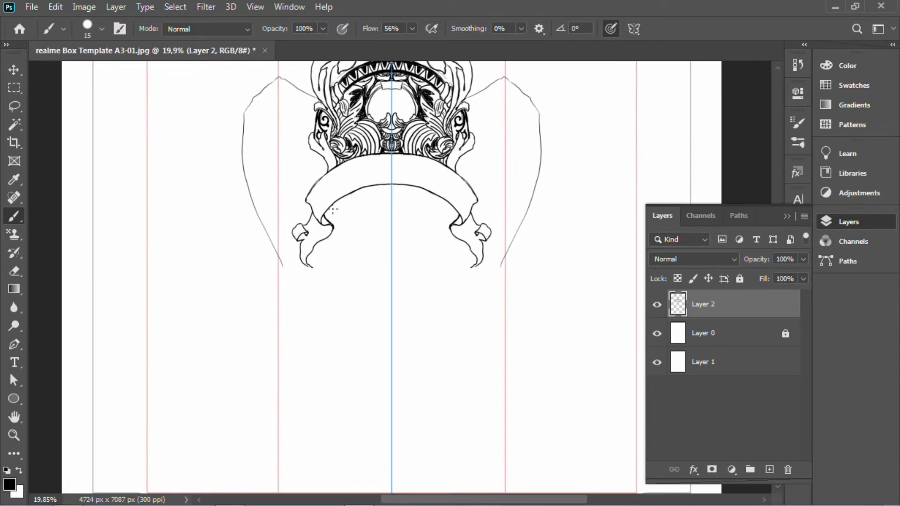
drag(371, 198, 328, 300)
Try drawing feathers along the upper edge, outer edge and tip of each wing
key(ctrl+space)
drag(394, 192, 434, 192)
key(ctrl+space)
mouse_move(461, 219)
mouse_down()
mouse_move(495, 205)
mouse_move(476, 259)
mouse_move(479, 210)
mouse_up()
drag(498, 180, 477, 199)
mouse_move(477, 212)
mouse_down()
mouse_move(498, 219)
mouse_move(473, 214)
mouse_up()
mouse_move(498, 190)
mouse_down()
mouse_move(538, 214)
mouse_move(517, 402)
mouse_move(492, 439)
mouse_up()
drag(507, 337, 458, 296)
Try filling the inside of each wing with layered rows of long feathers
drag(407, 253, 425, 307)
drag(452, 280, 444, 328)
mouse_move(381, 288)
mouse_down()
mouse_move(415, 319)
mouse_move(431, 364)
mouse_up()
mouse_move(396, 172)
mouse_down()
mouse_move(462, 150)
mouse_move(478, 158)
mouse_move(453, 429)
mouse_move(506, 219)
mouse_up()
mouse_move(448, 244)
mouse_down()
mouse_move(458, 287)
mouse_move(422, 226)
mouse_up()
mouse_move(437, 273)
mouse_down()
mouse_move(422, 262)
mouse_move(384, 272)
mouse_move(411, 312)
mouse_move(422, 274)
mouse_move(441, 305)
mouse_move(460, 298)
mouse_move(457, 287)
mouse_up()
mouse_move(484, 223)
mouse_down()
mouse_move(448, 354)
mouse_move(453, 425)
mouse_move(481, 383)
mouse_move(484, 310)
mouse_up()
mouse_move(404, 200)
mouse_down()
mouse_move(401, 221)
mouse_move(415, 209)
mouse_move(436, 234)
mouse_move(460, 171)
mouse_move(413, 182)
mouse_move(478, 206)
mouse_move(485, 228)
mouse_move(456, 240)
mouse_move(466, 220)
mouse_move(473, 291)
mouse_move(434, 158)
mouse_move(469, 319)
mouse_move(461, 376)
mouse_up()
Undo all the wing strokes on both sides of the ornament
key(z)
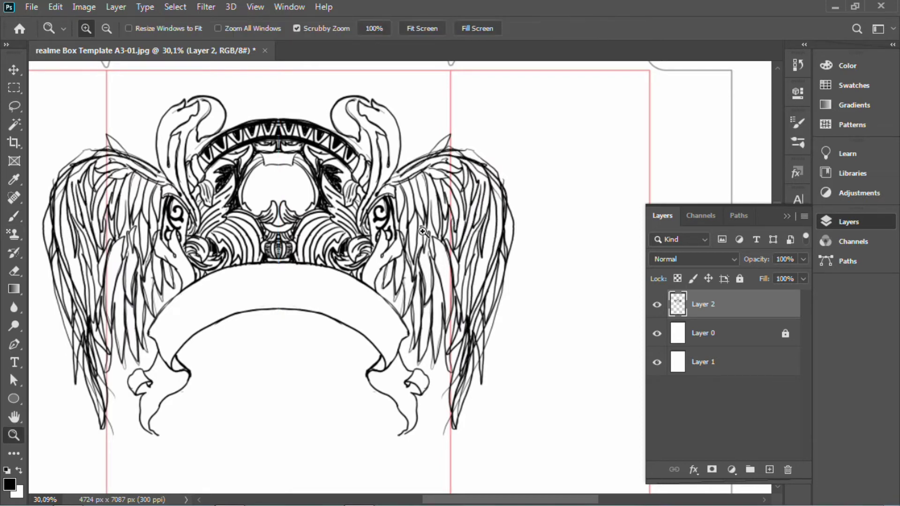
drag(453, 219, 422, 170)
key(ctrl+z)
key(ctrl+z)
key(ctrl+z)
key(ctrl+z)
key(ctrl+z)
key(ctrl+z)
key(ctrl+z)
key(ctrl+z)
key(ctrl+z)
key(ctrl+z)
key(ctrl+z)
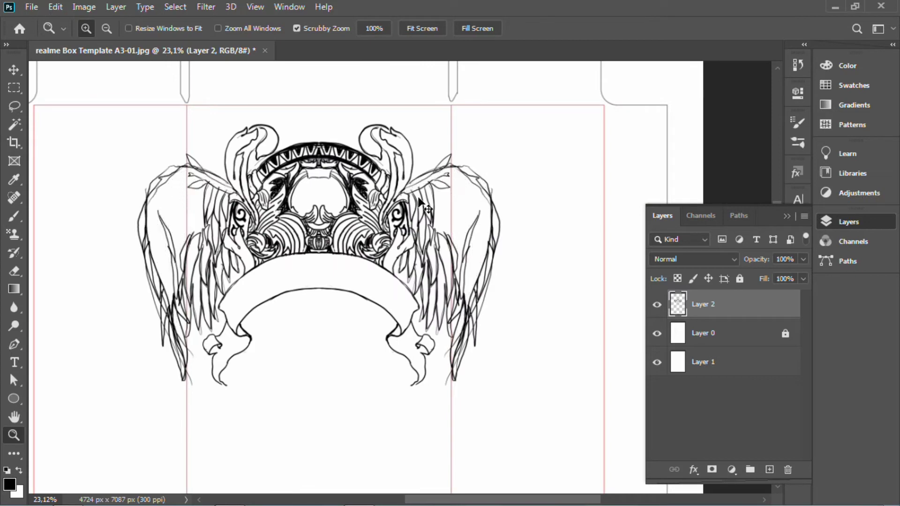
key(ctrl+z)
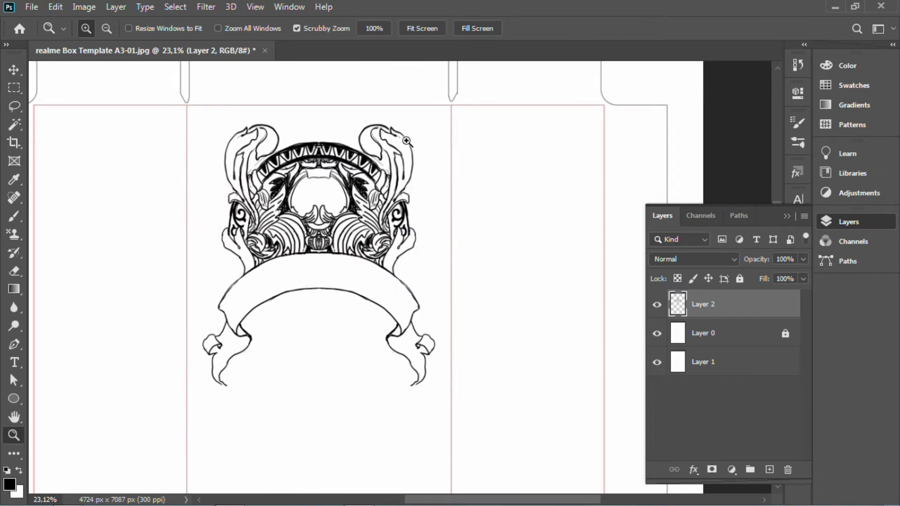
key(b)
mouse_move(415, 218)
mouse_down()
mouse_move(438, 191)
mouse_move(399, 210)
mouse_up()
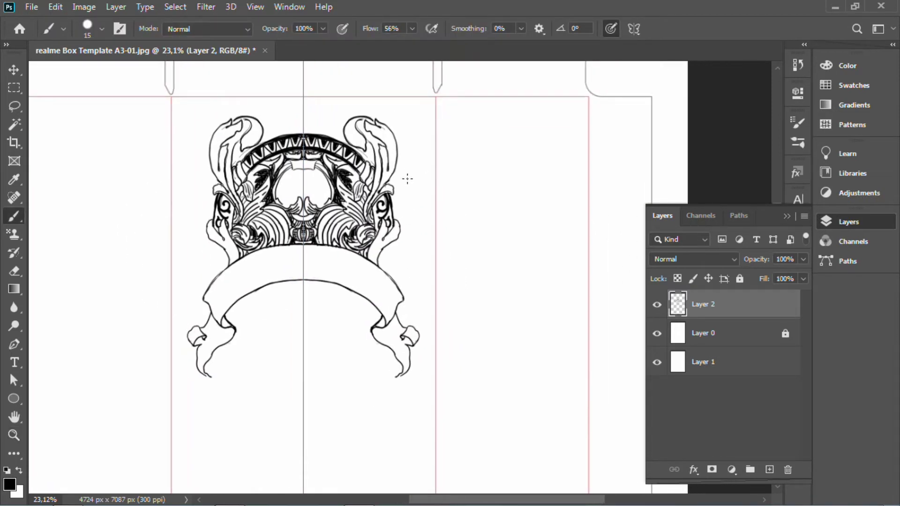
mouse_move(284, 299)
mouse_down()
mouse_move(328, 197)
mouse_move(305, 193)
mouse_move(294, 211)
mouse_move(294, 360)
mouse_up()
key(ctrl+z)
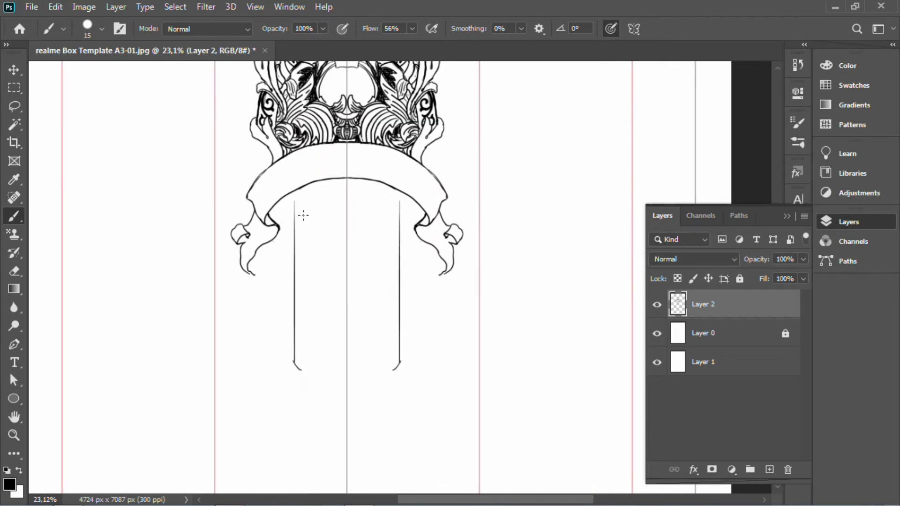
key(ctrl+z)
key(ctrl+z)
Draw a tall, rounded, double-outlined phone frame centred below the arched banner
drag(296, 213, 298, 384)
mouse_move(301, 212)
mouse_down()
mouse_move(347, 196)
mouse_move(292, 394)
mouse_move(346, 404)
mouse_up()
mouse_move(295, 386)
mouse_down()
mouse_move(319, 394)
mouse_move(307, 390)
mouse_up()
mouse_move(295, 313)
mouse_down()
mouse_move(300, 214)
mouse_move(346, 204)
mouse_move(291, 277)
mouse_move(288, 375)
mouse_up()
key(ctrl+z)
drag(289, 289, 302, 406)
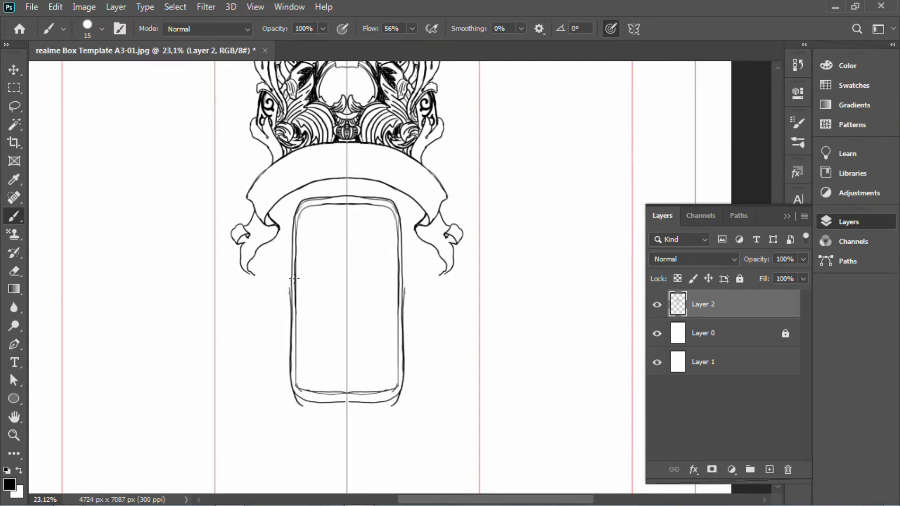
Draw mirrored rays radiating from the phone frame, filling the space under the arched banner, both sides and the area below
mouse_move(296, 234)
mouse_down()
mouse_move(294, 302)
mouse_move(371, 177)
mouse_move(285, 310)
mouse_up()
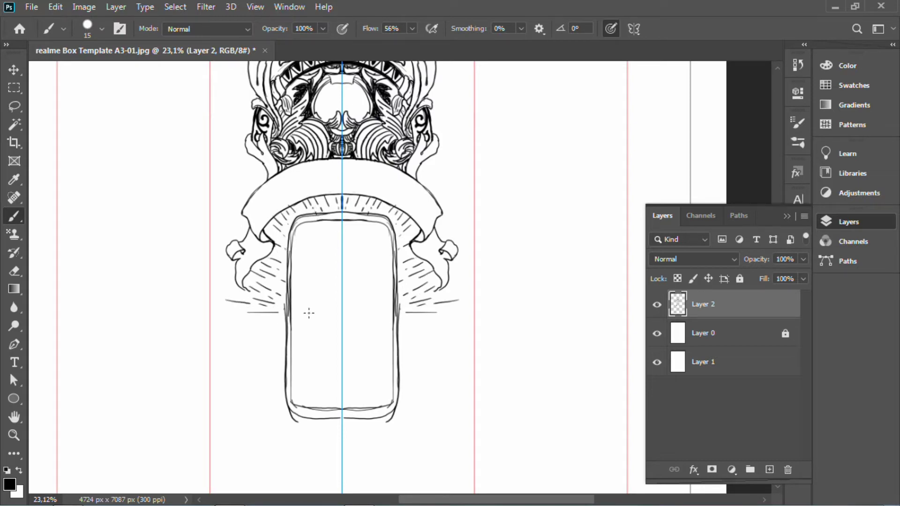
mouse_move(309, 313)
mouse_down()
mouse_move(341, 239)
mouse_move(273, 270)
mouse_move(263, 295)
mouse_up()
mouse_move(294, 296)
mouse_down()
mouse_move(271, 313)
mouse_move(279, 342)
mouse_up()
key(z)
mouse_move(356, 313)
mouse_down()
mouse_move(314, 312)
mouse_move(370, 302)
mouse_up()
key(b)
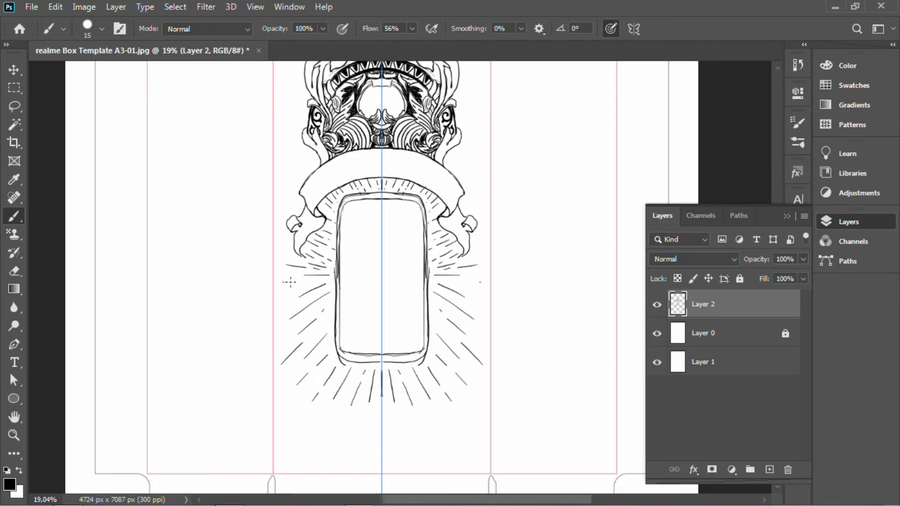
drag(320, 318, 339, 277)
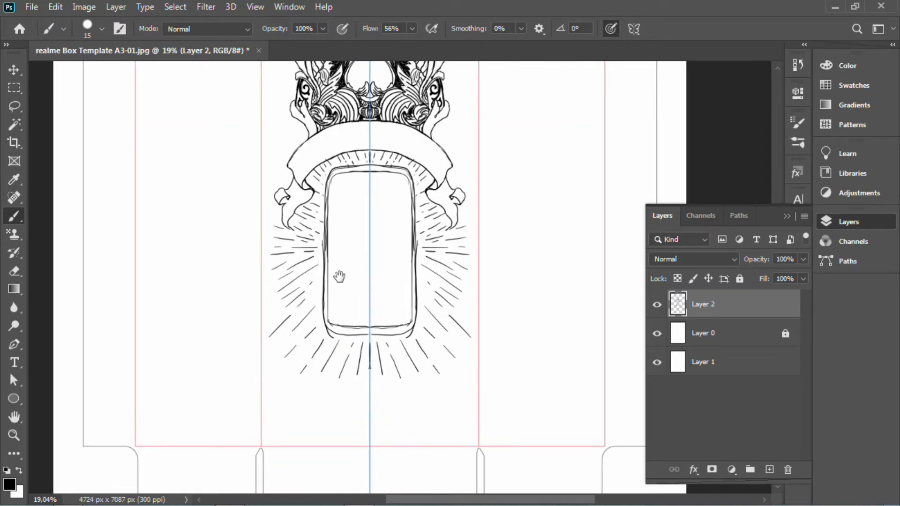
Rotate the canvas view upside down and try thickening the central ray below the phone frame
drag(327, 235, 317, 394)
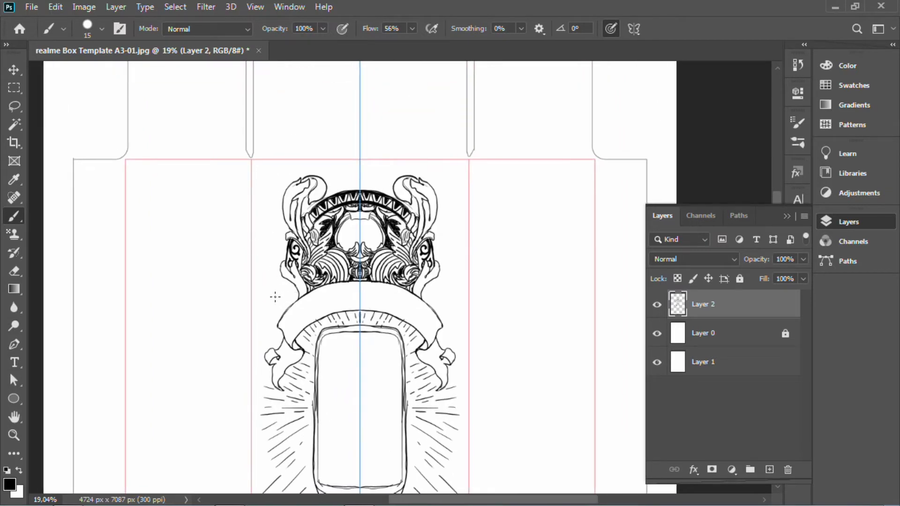
drag(255, 275, 296, 176)
drag(326, 265, 315, 200)
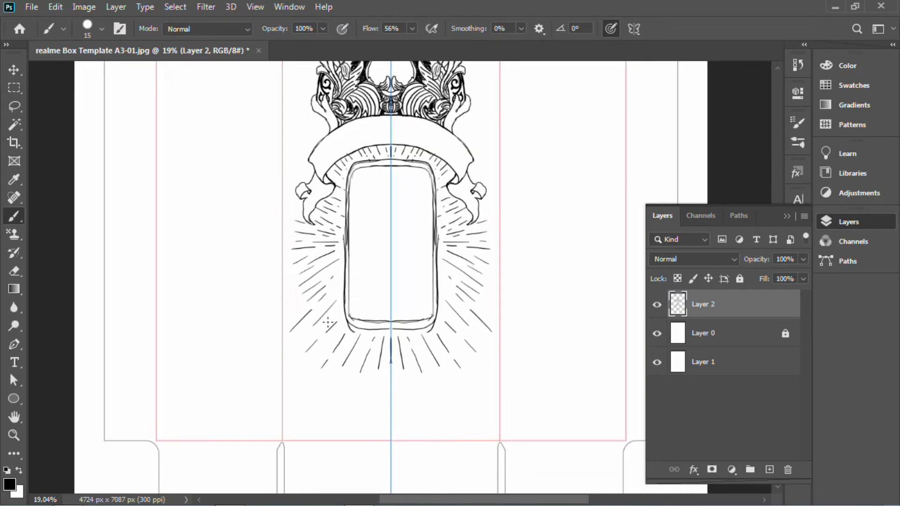
key(r)
mouse_move(328, 323)
mouse_down()
mouse_move(284, 253)
mouse_move(342, 174)
mouse_move(392, 233)
mouse_move(408, 225)
mouse_up()
key(z)
key(ctrl+z)
key(b)
drag(426, 172, 429, 205)
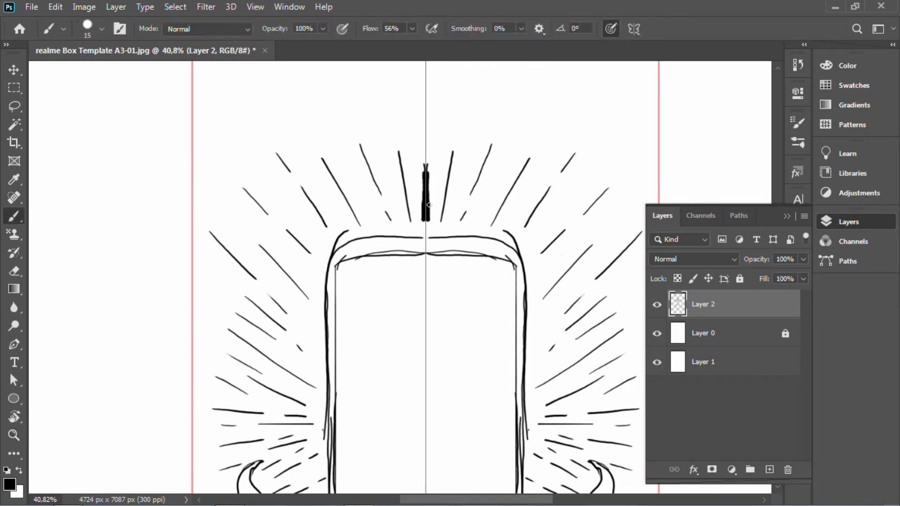
key(ctrl+z)
Draw a curved ribbon banner below the phone frame and erase the ray ends that cross it
mouse_move(264, 219)
mouse_down()
mouse_move(358, 153)
mouse_move(425, 148)
mouse_up()
mouse_move(422, 231)
mouse_down()
mouse_move(410, 167)
mouse_move(427, 220)
mouse_up()
drag(245, 153, 281, 209)
mouse_move(258, 174)
mouse_down()
mouse_move(430, 93)
mouse_move(326, 109)
mouse_up()
key(ctrl+z)
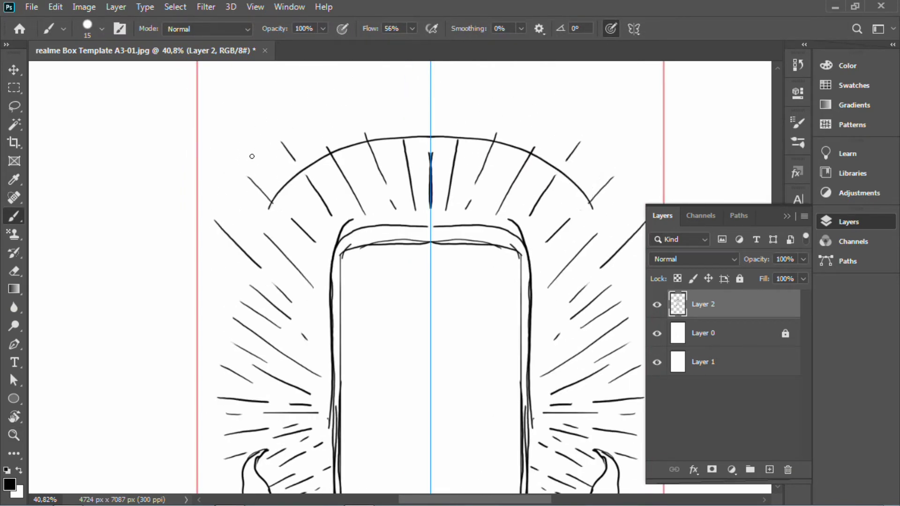
mouse_move(258, 157)
mouse_down()
mouse_move(252, 172)
mouse_move(432, 98)
mouse_up()
key(e)
mouse_move(262, 159)
mouse_down()
mouse_move(284, 146)
mouse_move(265, 196)
mouse_up()
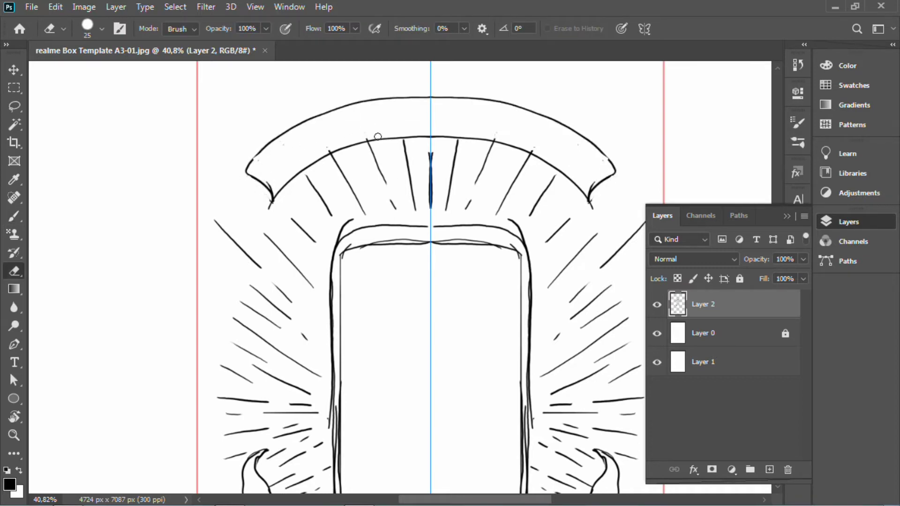
Reset the rotated canvas view to its upright orientation
key(z)
mouse_move(415, 209)
mouse_down()
mouse_move(356, 223)
mouse_move(393, 207)
mouse_up()
key(b)
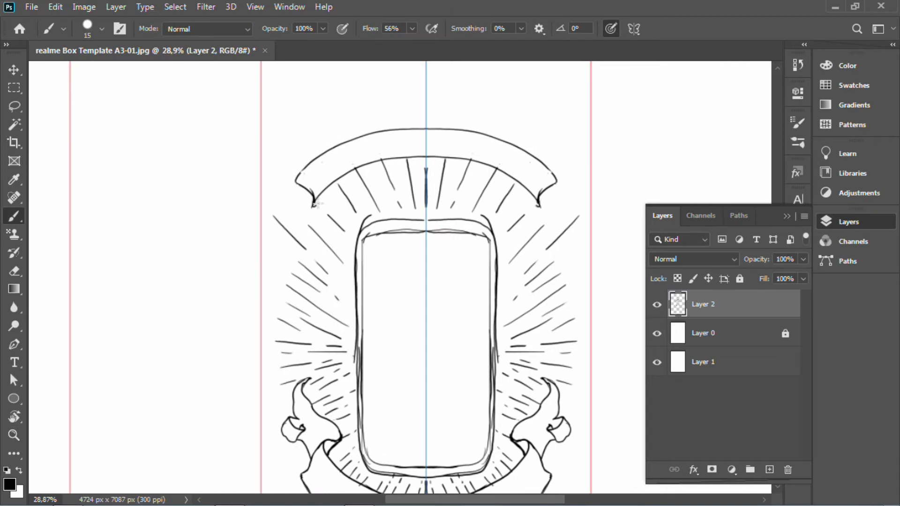
key(r)
mouse_move(281, 201)
mouse_down()
mouse_move(303, 164)
mouse_move(469, 299)
mouse_up()
key(b)
key(r)
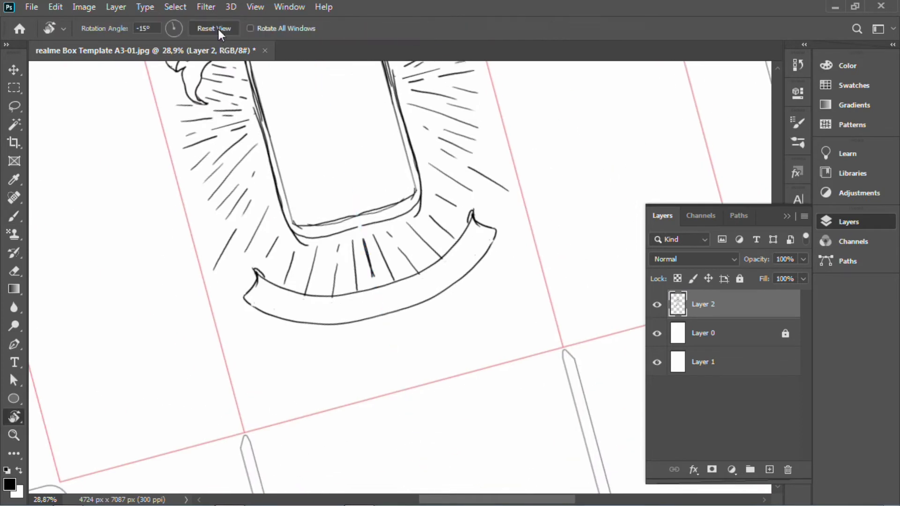
click(218, 27)
Draw a folded tip and a small hanging tail on each end of the lower banner
key(z)
drag(265, 237, 318, 264)
key(e)
key(b)
mouse_move(221, 292)
mouse_down()
mouse_move(239, 321)
mouse_move(277, 253)
mouse_move(260, 148)
mouse_up()
drag(229, 220, 252, 291)
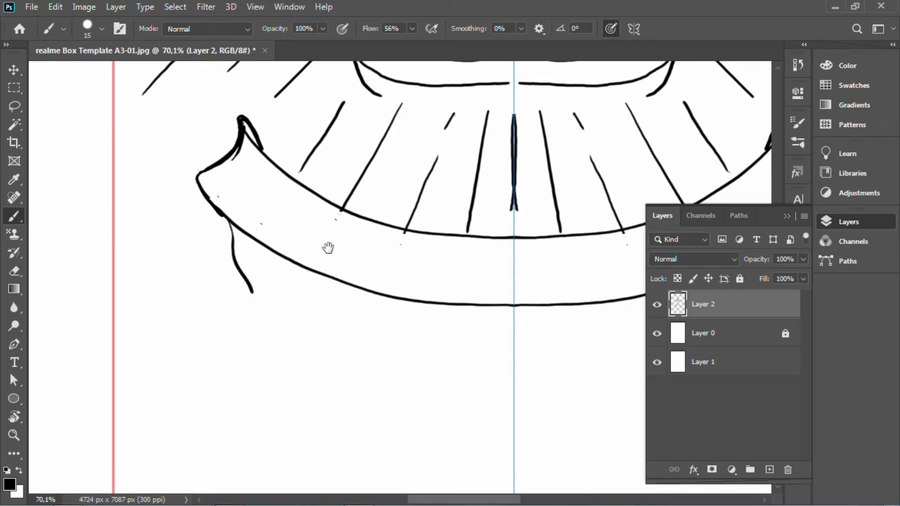
drag(328, 248, 267, 294)
drag(190, 340, 192, 288)
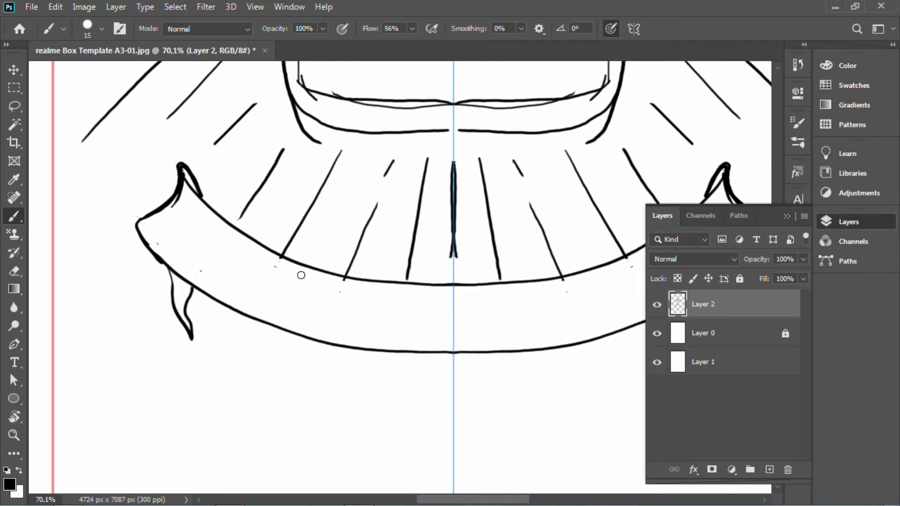
Erase the rays on both sides of the phone frame and most of those below it
key(z)
drag(301, 283, 305, 404)
drag(326, 213, 293, 127)
drag(321, 338, 323, 351)
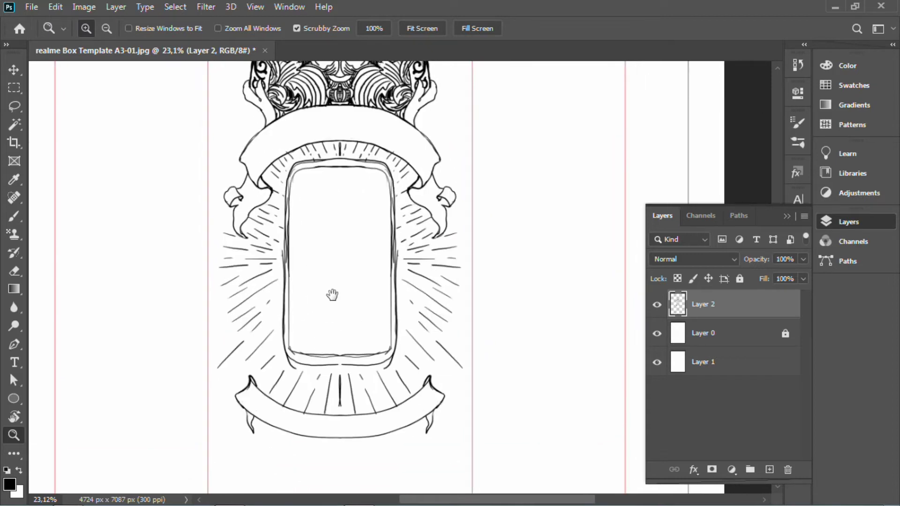
key(e)
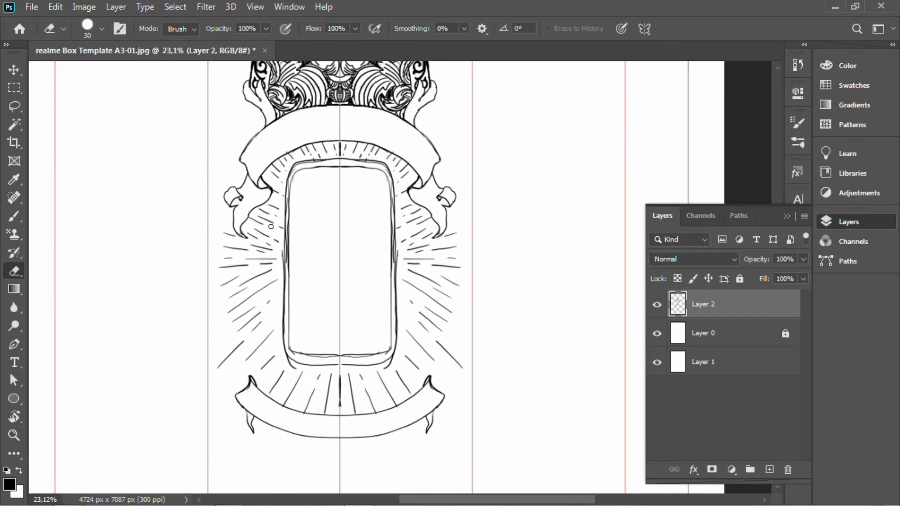
mouse_move(266, 241)
mouse_down()
mouse_move(227, 267)
mouse_move(269, 264)
mouse_move(233, 314)
mouse_move(238, 327)
mouse_move(223, 367)
mouse_move(240, 361)
mouse_move(327, 376)
mouse_move(276, 390)
mouse_move(353, 400)
mouse_up()
Cut the lower banner onto its own layer, move it up closer to the phone frame and merge it back down
key(l)
mouse_move(252, 355)
mouse_down()
mouse_move(324, 388)
mouse_move(211, 368)
mouse_up()
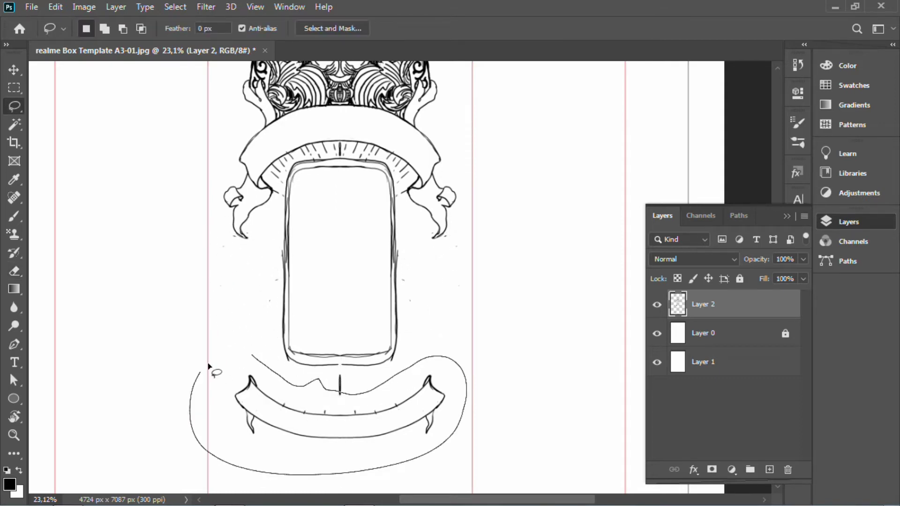
right_click(305, 382)
click(386, 243)
key(v)
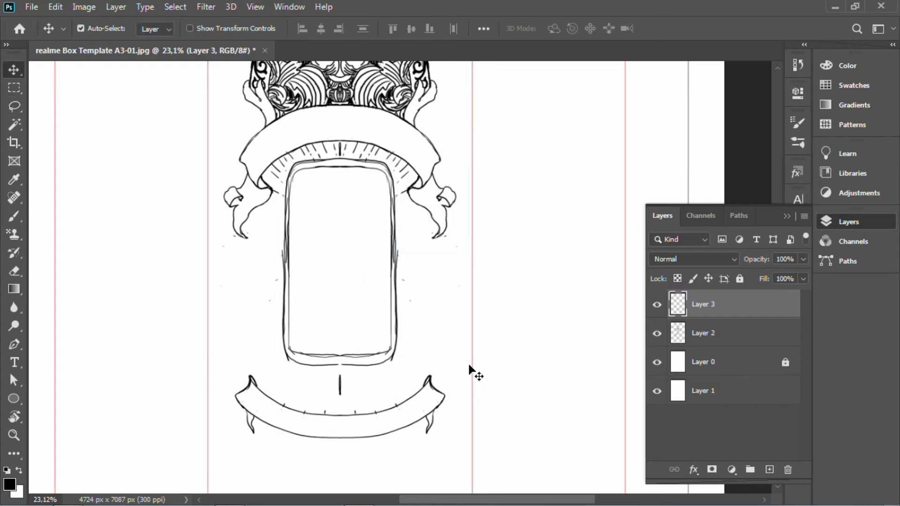
mouse_move(429, 379)
mouse_down()
mouse_move(424, 150)
mouse_move(406, 342)
mouse_up()
key(ctrl+e)
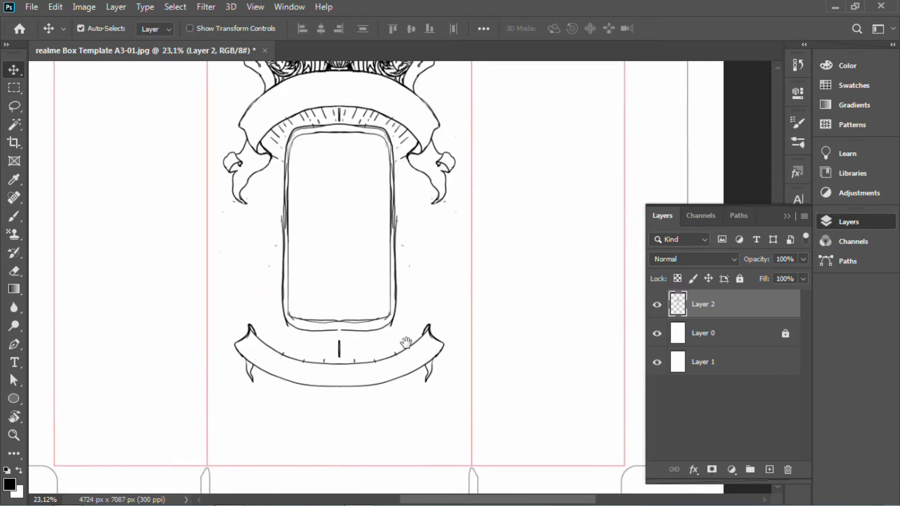
Erase the leftover central ray between the phone frame and the lower banner
key(e)
mouse_move(340, 345)
mouse_down()
mouse_move(316, 358)
mouse_move(283, 352)
mouse_move(338, 362)
mouse_up()
key(b)
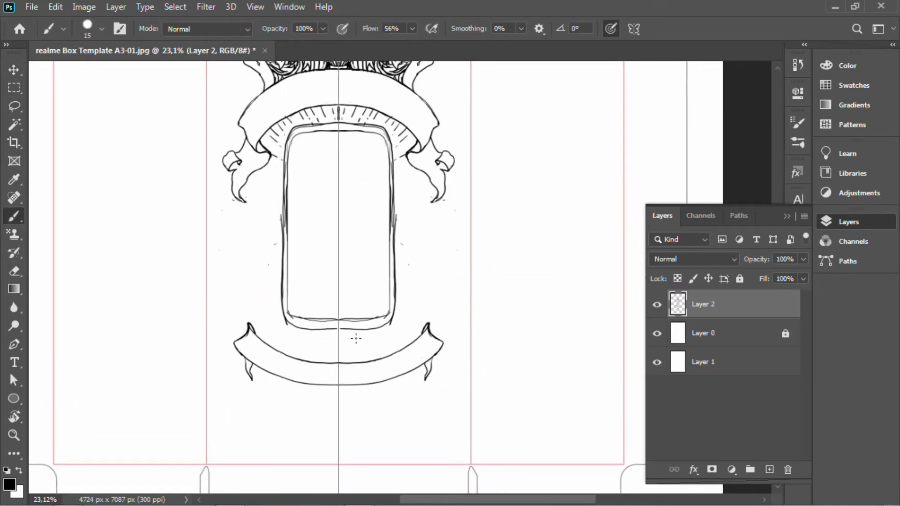
Draw mirrored curling scroll vines along the upper edge of the lower banner, rising outward around the frame's corners
drag(327, 283, 350, 215)
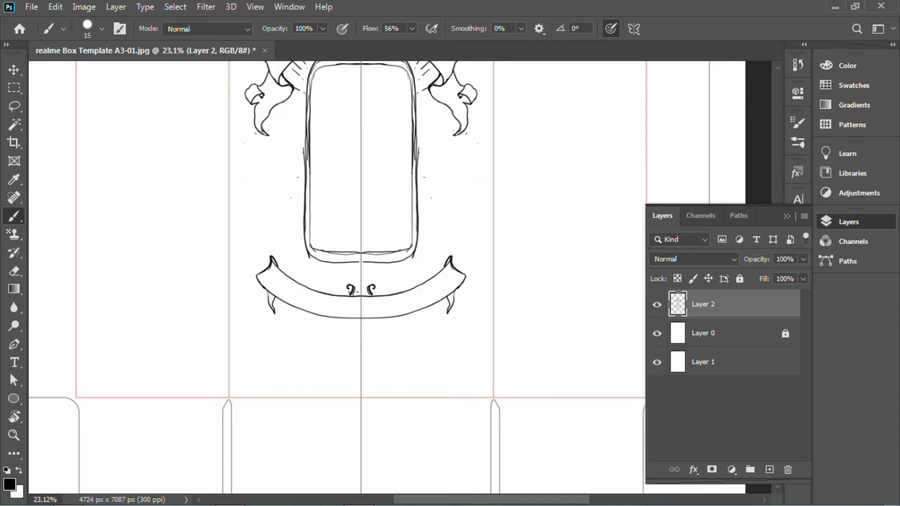
key(ctrl+z)
drag(334, 278, 349, 299)
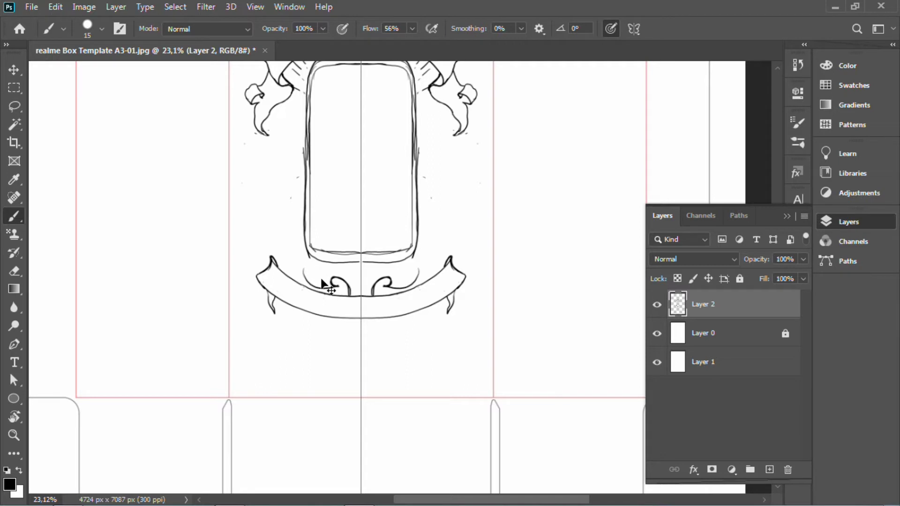
drag(312, 269, 325, 281)
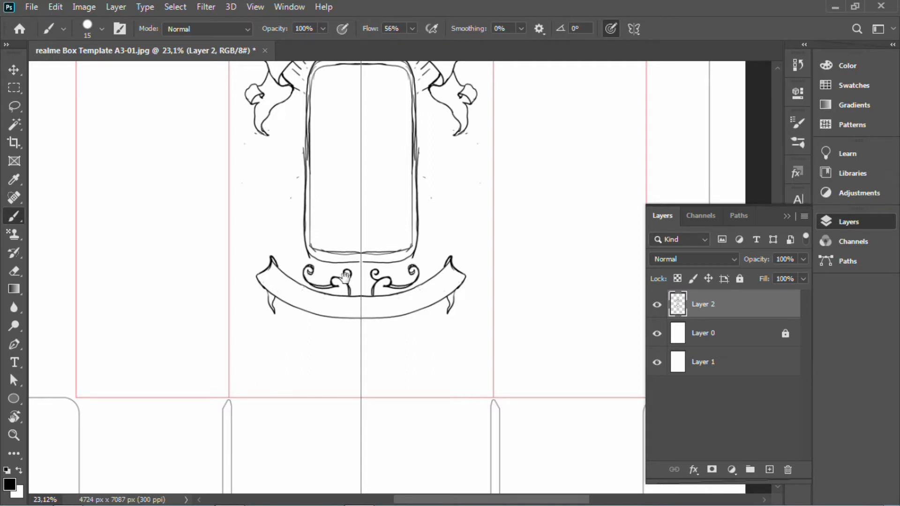
mouse_move(305, 273)
mouse_down()
mouse_move(285, 247)
mouse_move(289, 256)
mouse_up()
drag(284, 249, 302, 272)
Clean up the inner ends of the scroll vines near the centre of the lower banner with the eraser
mouse_move(371, 282)
mouse_down()
mouse_move(382, 358)
mouse_move(373, 325)
mouse_move(356, 322)
mouse_move(378, 316)
mouse_move(370, 333)
mouse_move(379, 338)
mouse_up()
key(e)
key(z)
key(b)
key(e)
click(378, 332)
key(z)
key(b)
Draw a small mirrored pair of curls meeting at the centre of the lower banner's upper edge
mouse_move(377, 337)
mouse_down()
mouse_move(383, 319)
mouse_move(352, 349)
mouse_up()
key(ctrl+z)
key(ctrl+z)
key(ctrl+z)
mouse_move(346, 315)
mouse_down()
mouse_move(386, 354)
mouse_move(351, 337)
mouse_move(363, 328)
mouse_up()
key(ctrl+z)
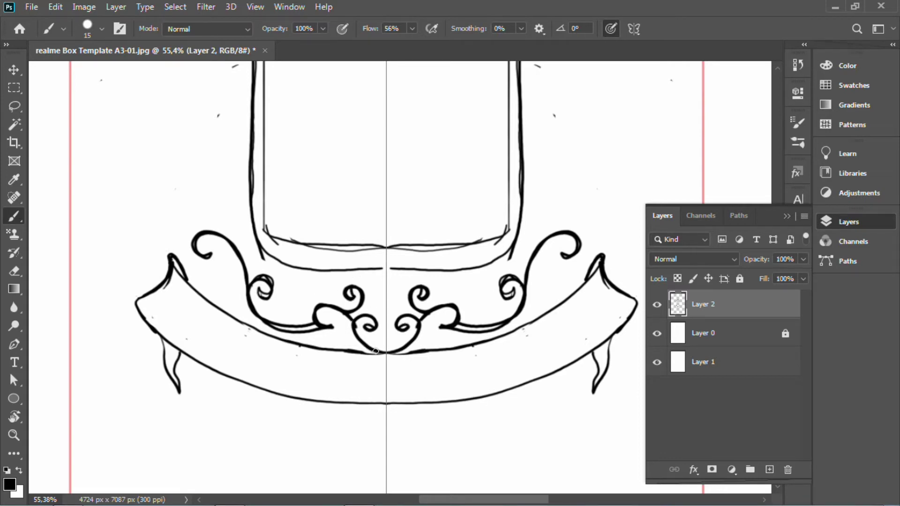
Draw a layered pointed bud between the central curls and a smaller low curl on each side of them
mouse_move(376, 351)
mouse_down()
mouse_move(386, 318)
mouse_move(374, 347)
mouse_up()
key(ctrl+z)
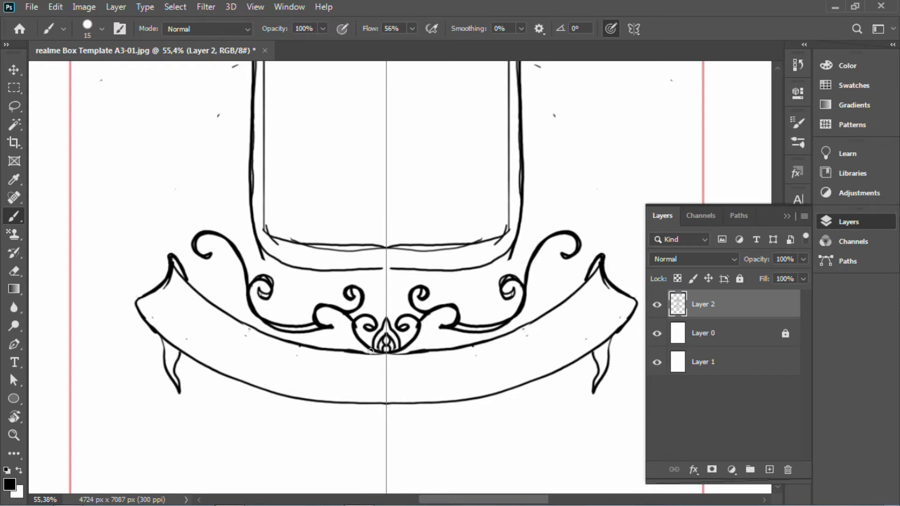
drag(377, 353, 340, 338)
drag(339, 350, 360, 355)
Reduce the eraser size and clean up the overlapping lines around the scroll stems and low curls
key(e)
key(bracketleft)
key(bracketleft)
key(bracketleft)
key(bracketleft)
key(bracketleft)
key(bracketleft)
key(bracketleft)
key(bracketleft)
key(bracketleft)
key(bracketleft)
key(bracketleft)
key(bracketleft)
key(bracketleft)
key(bracketleft)
key(bracketleft)
key(bracketleft)
key(bracketleft)
key(bracketleft)
key(b)
key(e)
mouse_move(312, 323)
mouse_down()
mouse_move(266, 319)
mouse_move(289, 326)
mouse_move(283, 317)
mouse_move(284, 330)
mouse_move(252, 304)
mouse_move(271, 285)
mouse_up()
Add solid black leaf accents along the scroll stems and around the outer spirals
key(b)
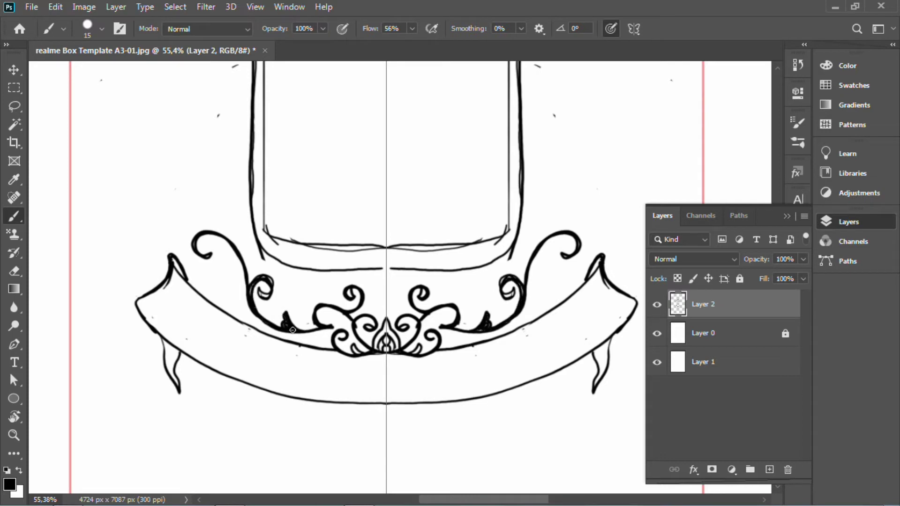
drag(292, 330, 319, 328)
mouse_move(325, 294)
mouse_down()
mouse_move(312, 293)
mouse_move(320, 300)
mouse_up()
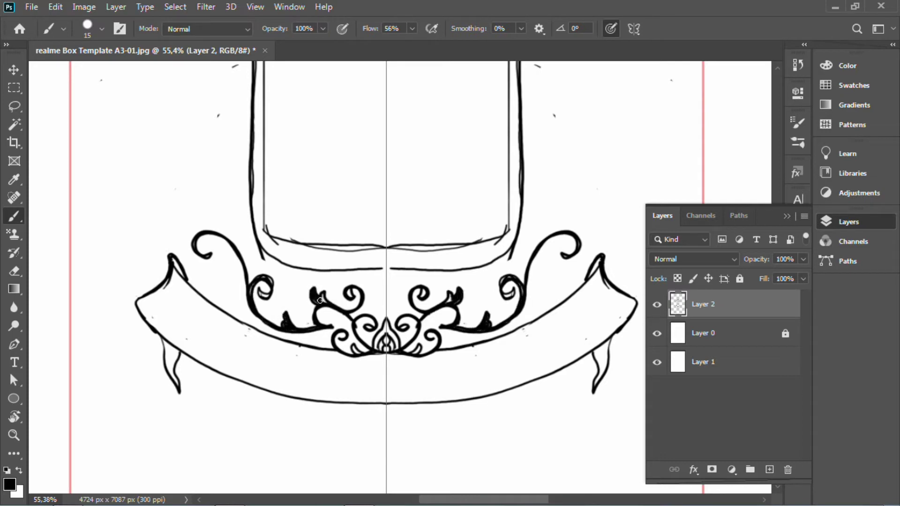
mouse_move(264, 294)
mouse_down()
mouse_move(266, 276)
mouse_move(281, 276)
mouse_move(269, 278)
mouse_move(280, 276)
mouse_move(274, 301)
mouse_move(207, 244)
mouse_move(218, 251)
mouse_move(225, 213)
mouse_move(223, 236)
mouse_move(195, 246)
mouse_move(218, 236)
mouse_move(241, 266)
mouse_up()
key(e)
key(b)
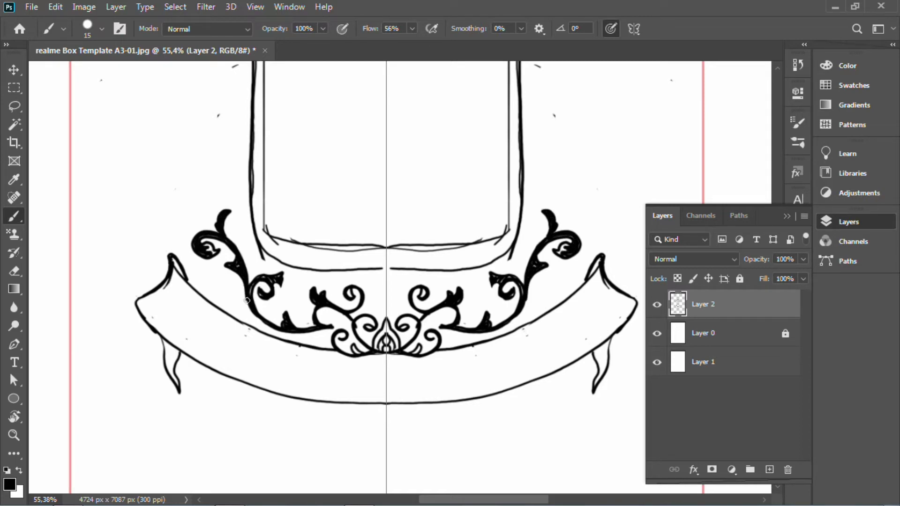
Add solid black leaf accents to the outer stems' lower bends, the central curls and the inner stem joints
mouse_move(247, 301)
mouse_down()
mouse_move(269, 326)
mouse_move(248, 310)
mouse_up()
key(ctrl+z)
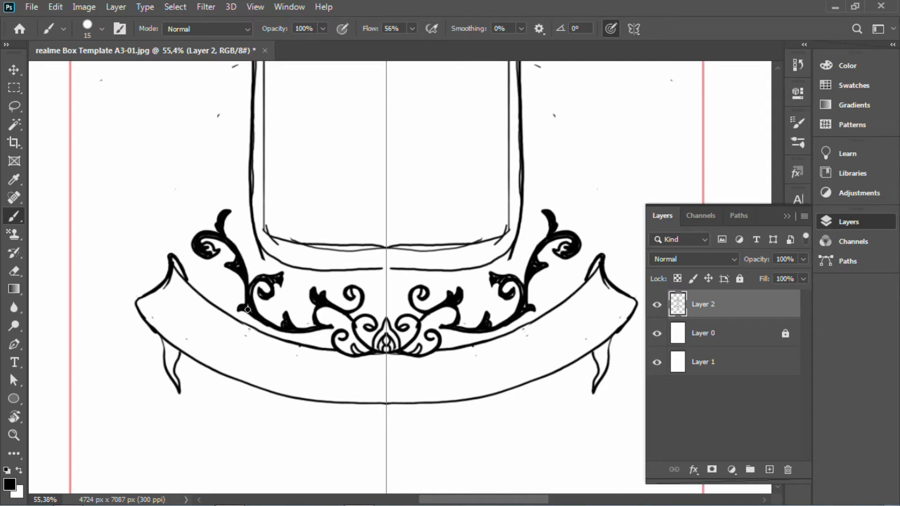
mouse_move(356, 324)
mouse_down()
mouse_move(374, 317)
mouse_move(338, 311)
mouse_move(350, 323)
mouse_move(342, 313)
mouse_move(370, 294)
mouse_up()
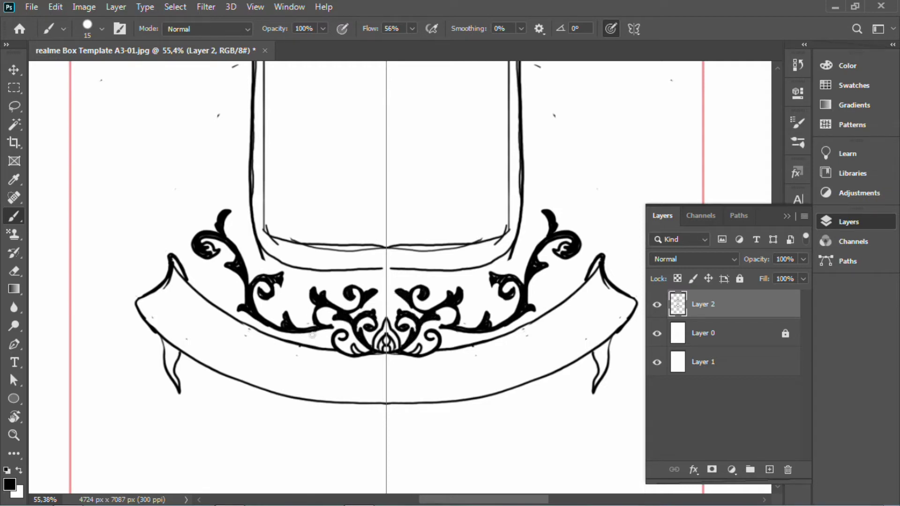
drag(312, 335, 317, 333)
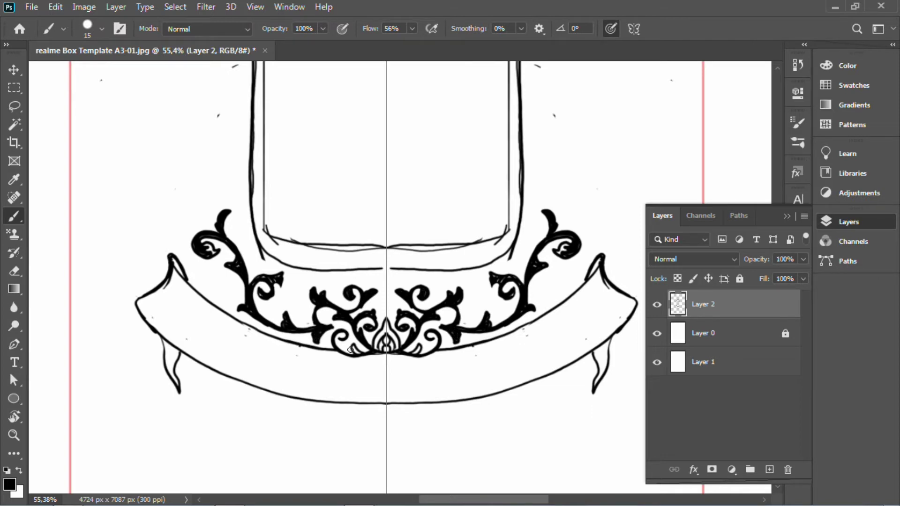
key(z)
mouse_move(391, 319)
mouse_down()
mouse_move(324, 345)
mouse_move(365, 349)
mouse_move(341, 341)
mouse_move(369, 401)
mouse_up()
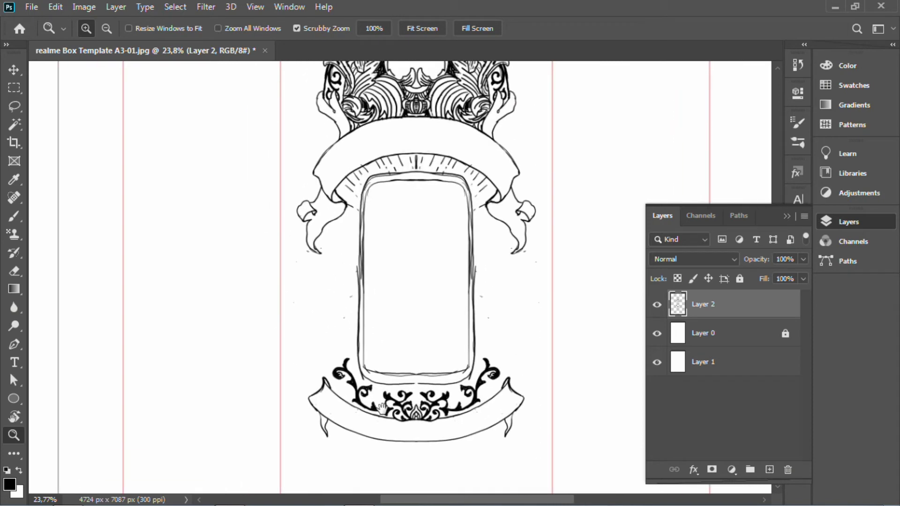
key(b)
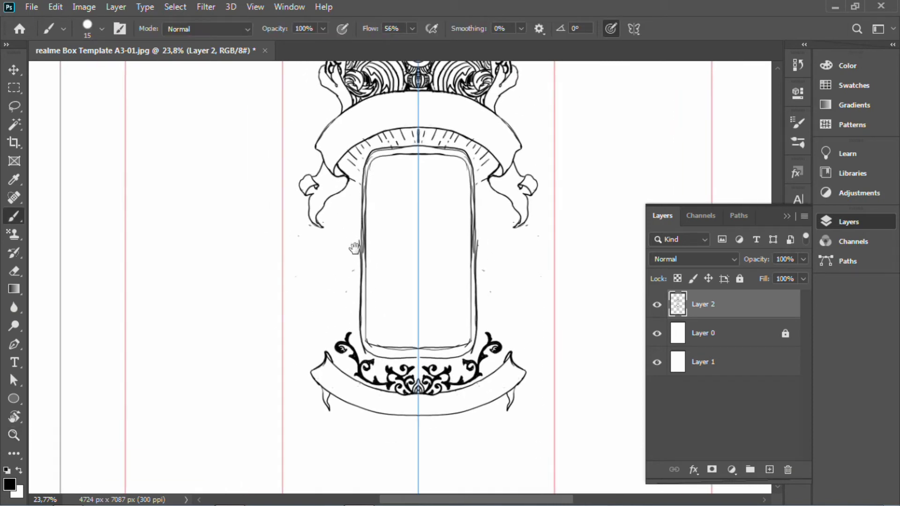
drag(355, 249, 338, 198)
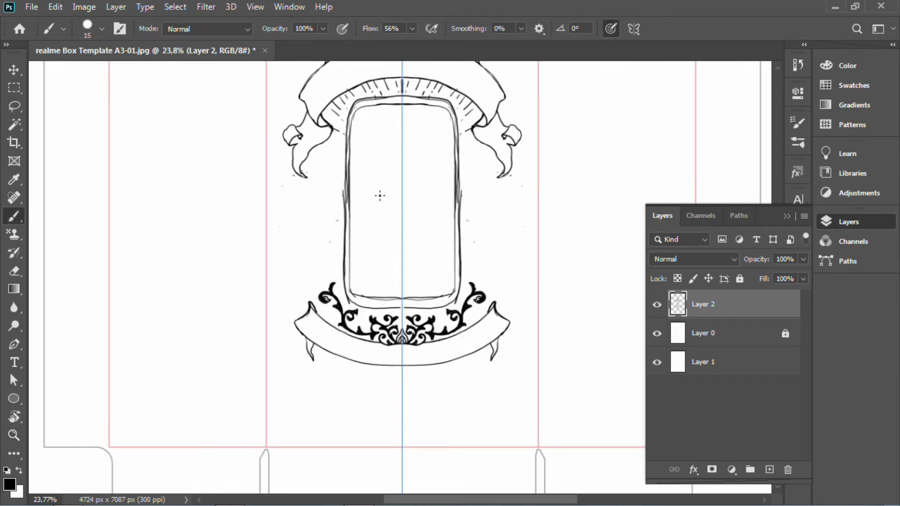
Draw a rounded bowl-shaped outline hanging beneath the lower ribbon banner
mouse_move(391, 239)
mouse_down()
mouse_move(414, 384)
mouse_move(394, 228)
mouse_up()
mouse_move(354, 282)
mouse_down()
mouse_move(364, 394)
mouse_move(357, 275)
mouse_move(305, 411)
mouse_move(348, 267)
mouse_up()
key(r)
click(213, 28)
key(z)
drag(448, 324, 418, 325)
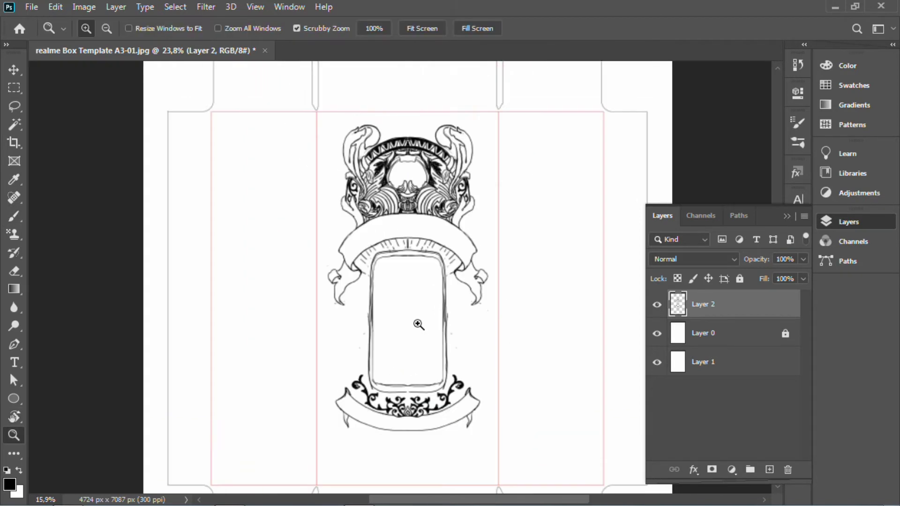
key(b)
mouse_move(363, 374)
mouse_down()
mouse_move(383, 407)
mouse_move(411, 415)
mouse_up()
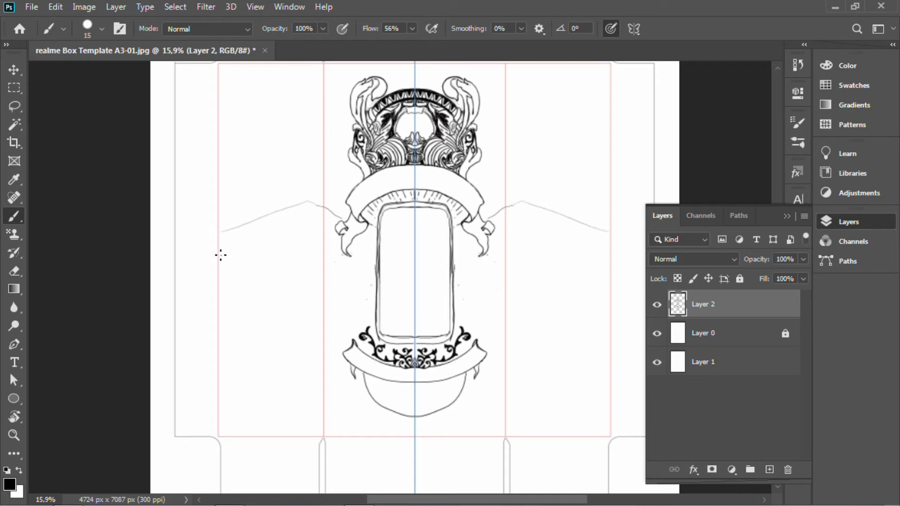
Sketch faint pointed feather guidelines for a mirrored wing on each side of the phone frame
drag(247, 285, 235, 326)
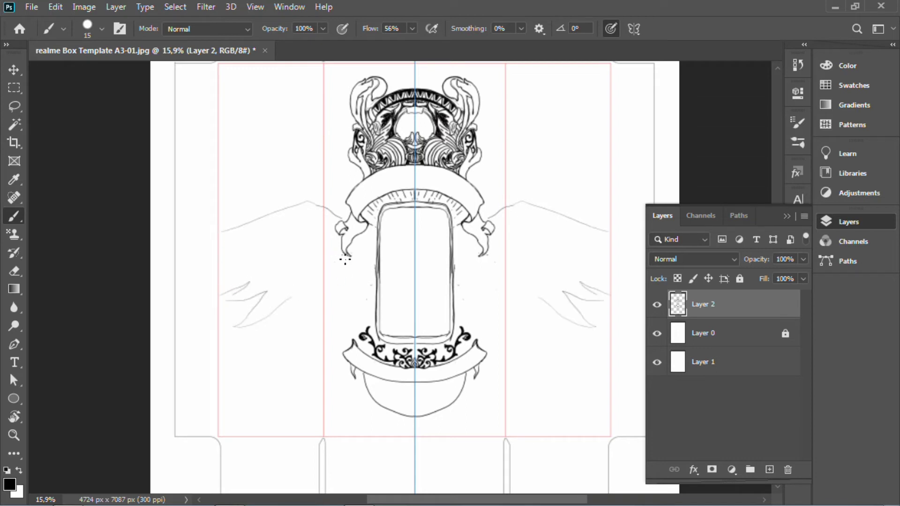
drag(301, 303, 300, 306)
key(ctrl+z)
Draw overlapping pointed feathers along each wing's upper edge, starting from the arched banner's curled ends
key(z)
drag(324, 258, 347, 257)
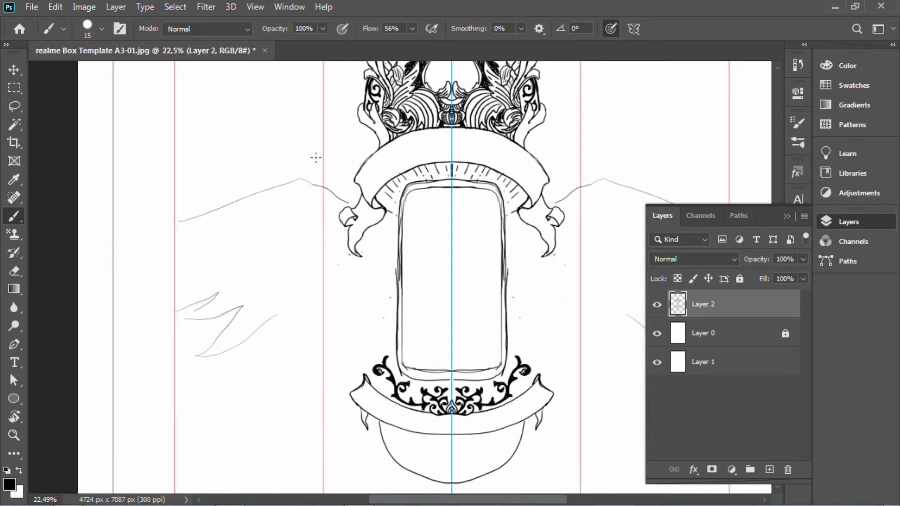
mouse_move(318, 182)
mouse_down()
mouse_move(298, 177)
mouse_move(262, 207)
mouse_move(243, 185)
mouse_move(185, 214)
mouse_up()
drag(242, 202, 221, 223)
drag(267, 193, 245, 216)
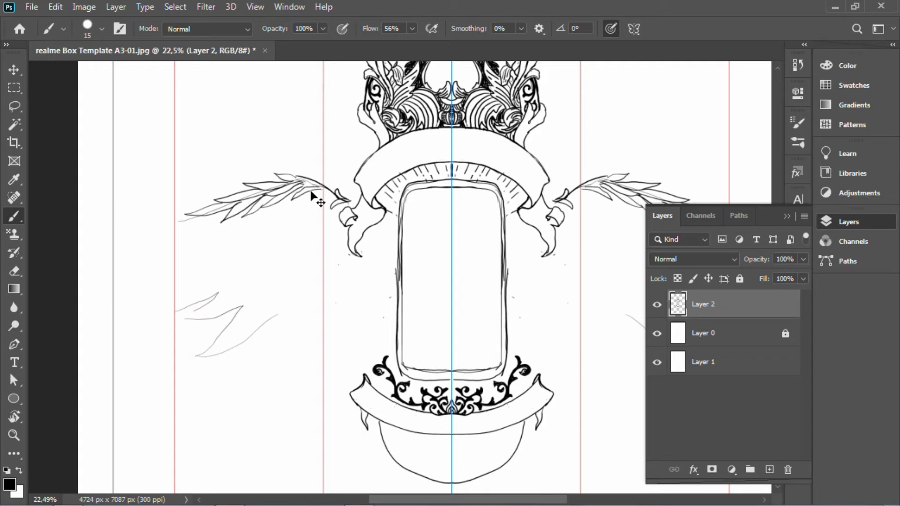
key(ctrl+z)
drag(307, 187, 330, 197)
mouse_move(328, 199)
mouse_down()
mouse_move(298, 213)
mouse_move(298, 202)
mouse_up()
mouse_move(299, 202)
mouse_down()
mouse_move(312, 187)
mouse_move(281, 208)
mouse_up()
drag(280, 207, 298, 201)
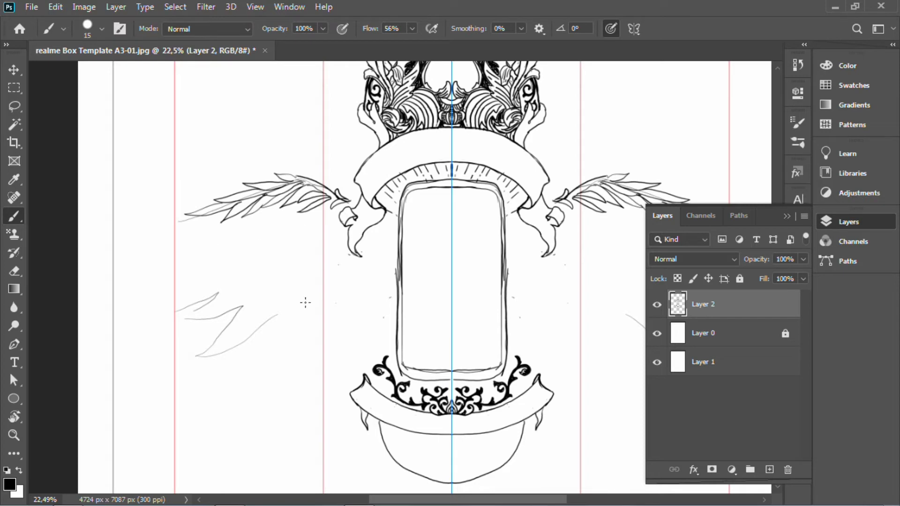
Draw a fan of long leaf-shaped feathers beside the lower part of the phone frame
mouse_move(353, 313)
mouse_down()
mouse_move(332, 356)
mouse_move(324, 318)
mouse_move(290, 361)
mouse_up()
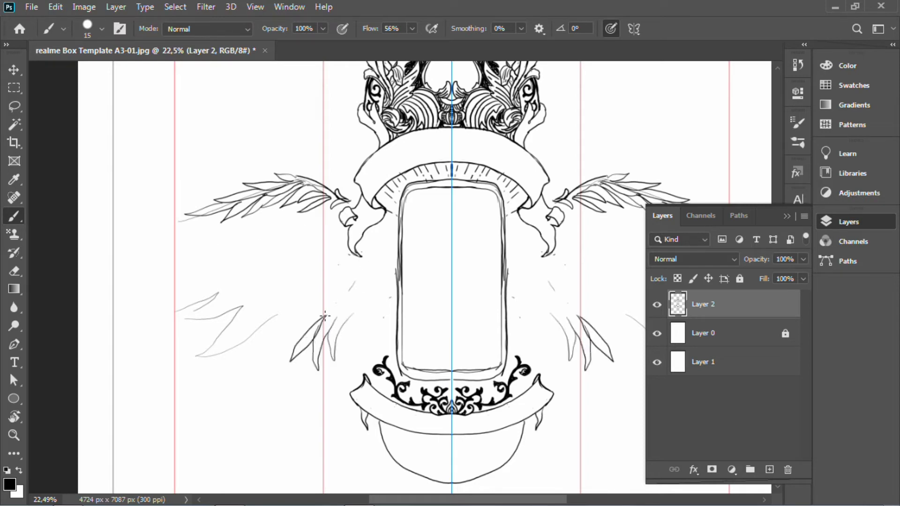
mouse_move(311, 324)
mouse_down()
mouse_move(270, 360)
mouse_move(299, 343)
mouse_up()
mouse_move(307, 319)
mouse_down()
mouse_move(259, 368)
mouse_move(281, 354)
mouse_up()
mouse_move(293, 321)
mouse_down()
mouse_move(249, 357)
mouse_move(304, 318)
mouse_up()
drag(271, 319, 248, 337)
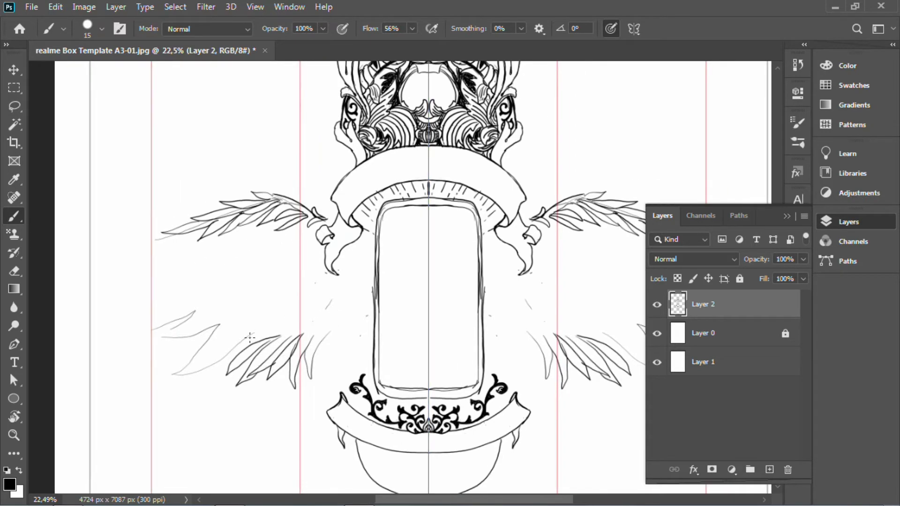
Enlarge the eraser and remove the faint outer feather guidelines between the upper and lower feathers
key(e)
key(bracketright)
key(bracketright)
key(bracketright)
key(bracketright)
key(bracketright)
key(bracketright)
mouse_move(155, 337)
mouse_down()
mouse_move(259, 329)
mouse_move(206, 348)
mouse_up()
drag(288, 317, 273, 273)
key(b)
mouse_move(196, 196)
mouse_down()
mouse_move(160, 247)
mouse_move(218, 376)
mouse_up()
mouse_move(217, 376)
mouse_down()
mouse_move(198, 354)
mouse_move(191, 198)
mouse_move(174, 295)
mouse_up()
mouse_move(218, 279)
mouse_down()
mouse_move(181, 249)
mouse_move(214, 294)
mouse_move(195, 388)
mouse_move(171, 317)
mouse_up()
key(ctrl+z)
key(ctrl+z)
key(ctrl+z)
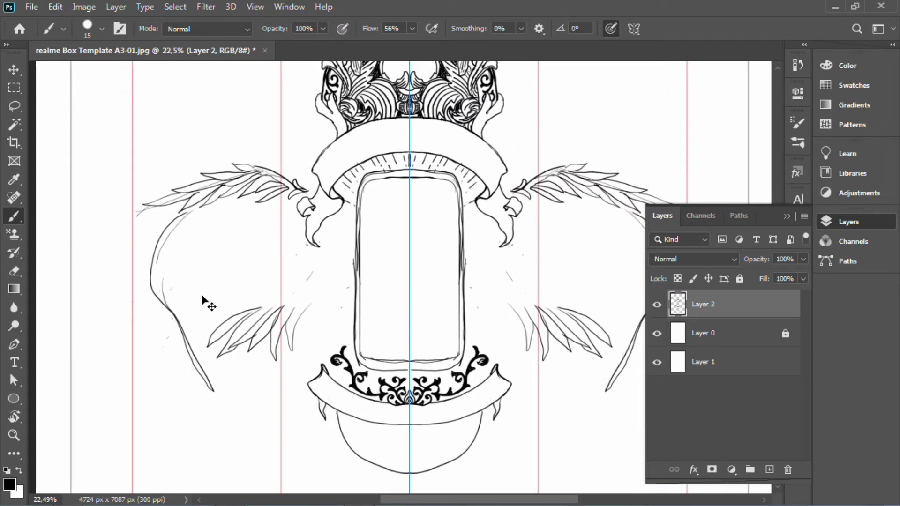
Draw feathers curving down each wing's outer bend and sketch two jagged feather rows inside the wing
drag(181, 215, 180, 205)
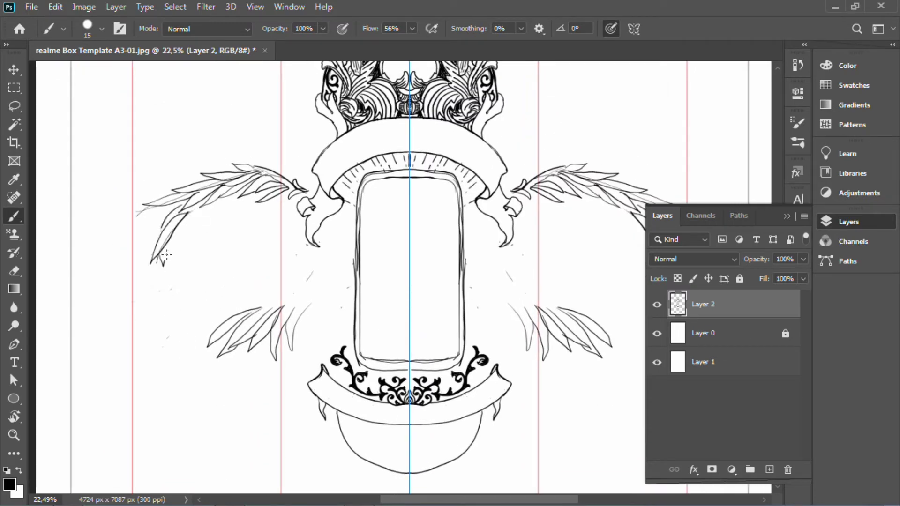
drag(166, 255, 148, 203)
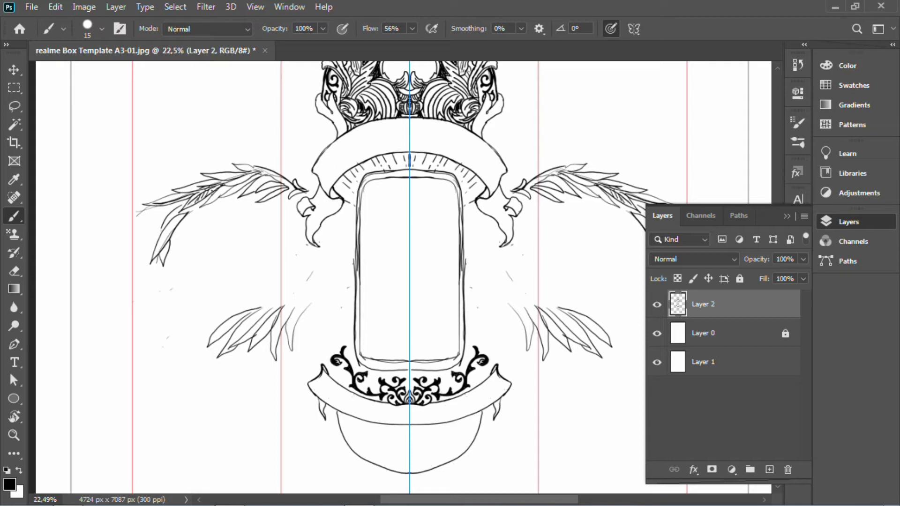
mouse_move(186, 252)
mouse_down()
mouse_move(211, 230)
mouse_move(295, 218)
mouse_move(166, 281)
mouse_up()
mouse_move(282, 271)
mouse_down()
mouse_move(248, 385)
mouse_move(232, 205)
mouse_move(181, 361)
mouse_up()
drag(206, 310, 264, 186)
drag(213, 233, 242, 196)
mouse_move(244, 194)
mouse_down()
mouse_move(214, 242)
mouse_move(242, 198)
mouse_up()
key(ctrl+z)
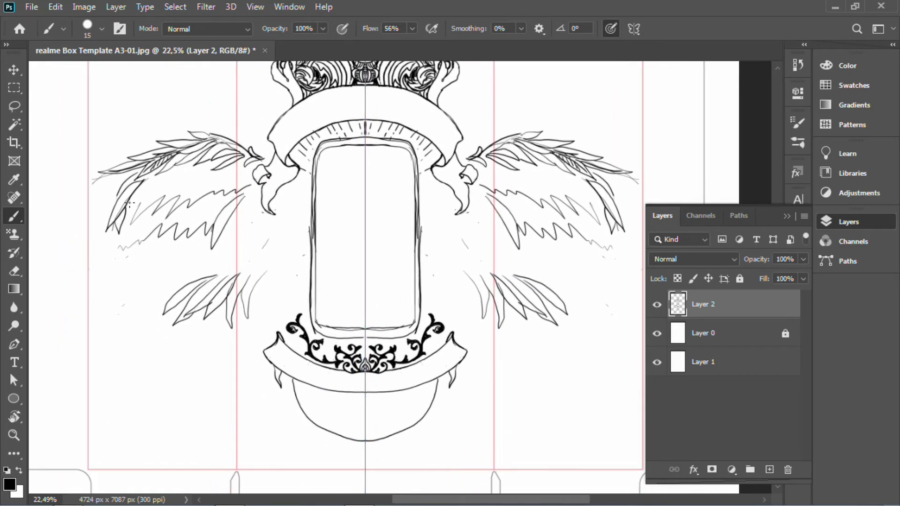
Draw each wing's lower edge curving inward to a pointed tip and sketch loose feather guidelines outside it
drag(120, 230, 169, 361)
drag(88, 281, 82, 345)
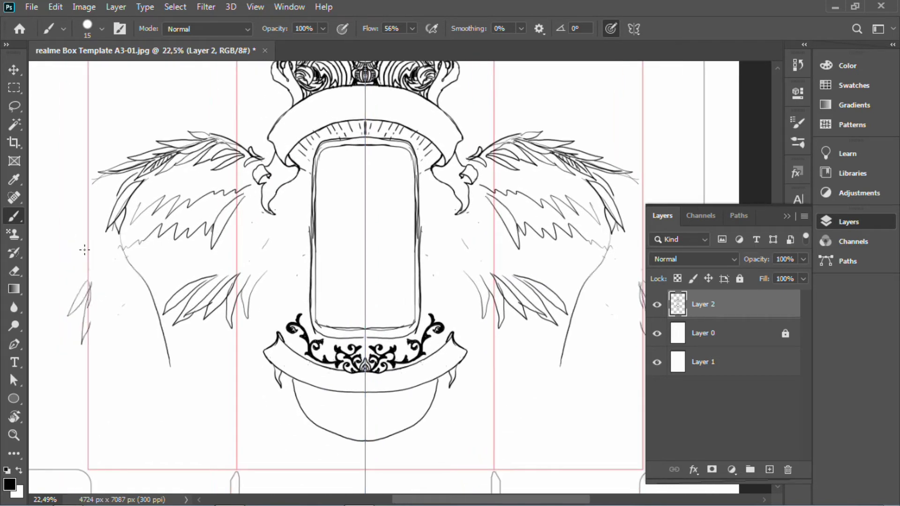
mouse_move(53, 203)
mouse_down()
mouse_move(94, 177)
mouse_move(82, 270)
mouse_move(52, 314)
mouse_move(85, 278)
mouse_up()
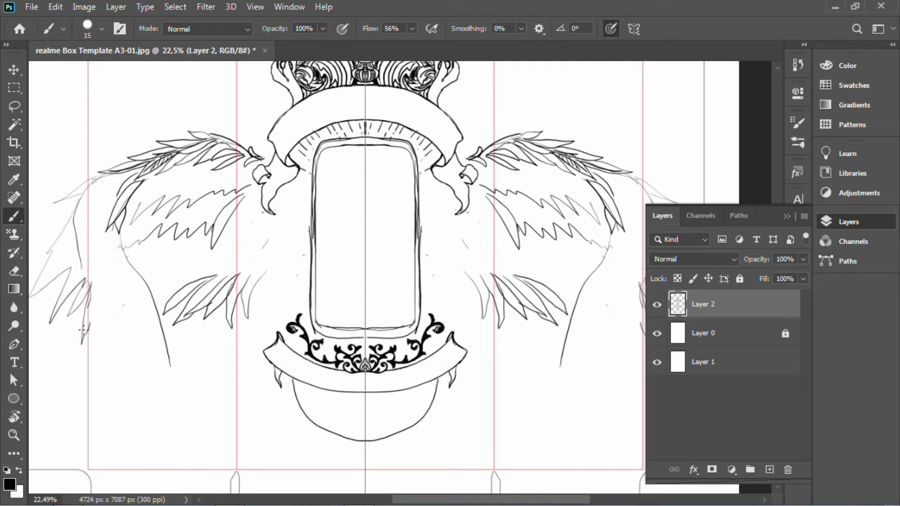
drag(82, 343, 100, 415)
mouse_move(156, 307)
mouse_down()
mouse_move(130, 282)
mouse_move(216, 372)
mouse_up()
drag(139, 285, 117, 221)
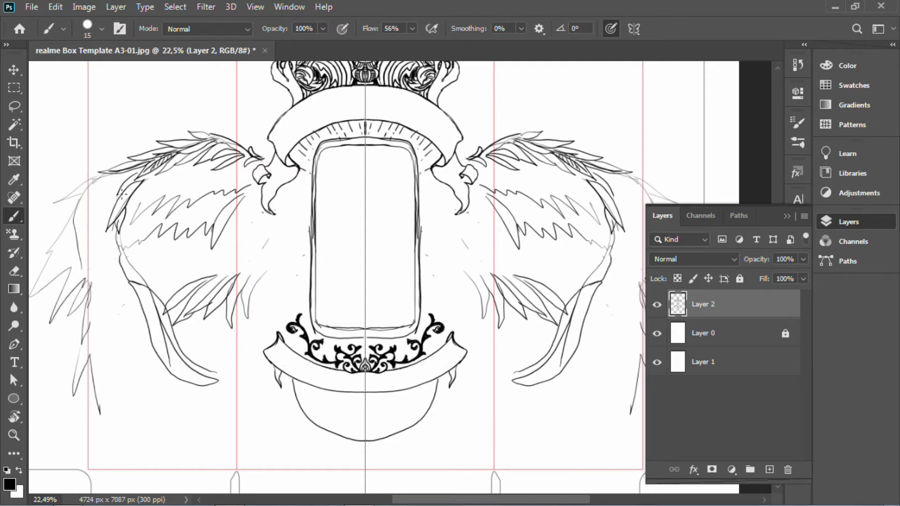
Fill each wing's outer bend with short layered feathers and trace the curved arm line inside it
drag(123, 189, 88, 211)
mouse_move(134, 179)
mouse_down()
mouse_move(96, 187)
mouse_move(91, 177)
mouse_move(89, 198)
mouse_up()
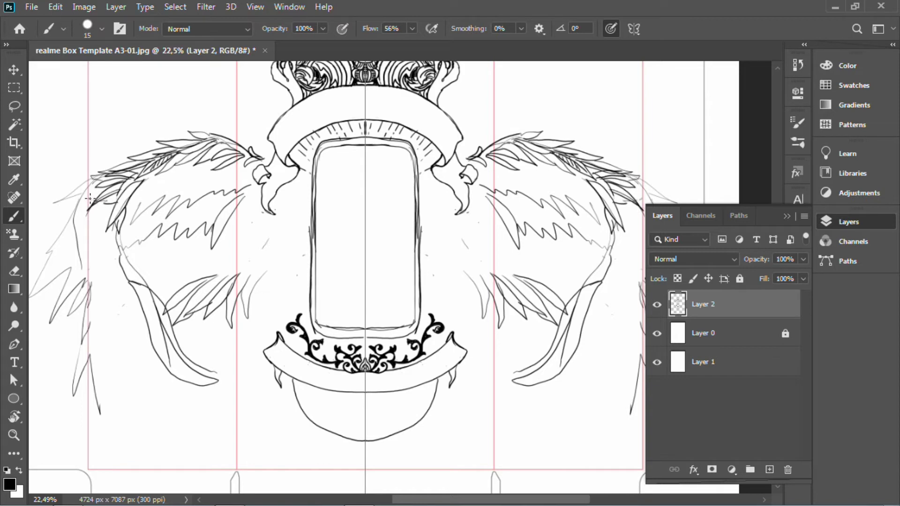
mouse_move(93, 245)
mouse_down()
mouse_move(117, 215)
mouse_move(91, 215)
mouse_up()
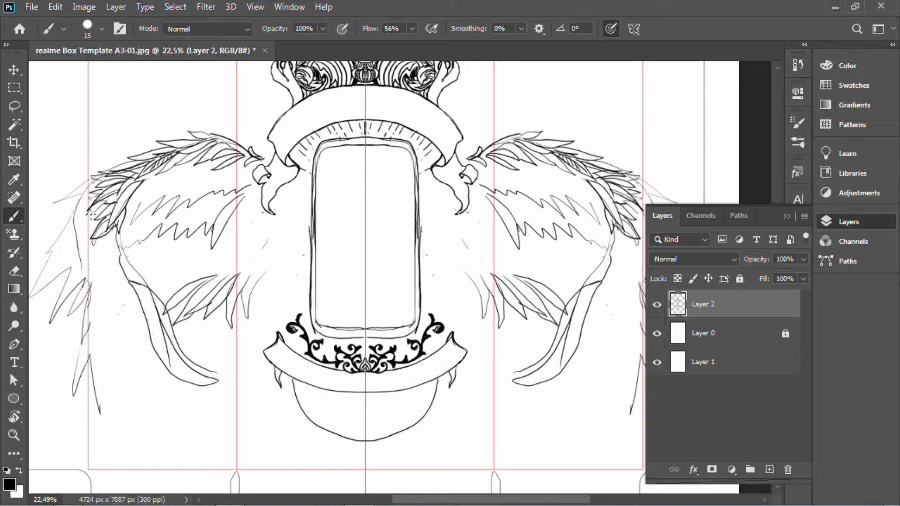
drag(108, 295, 84, 338)
drag(104, 289, 86, 328)
mouse_move(142, 282)
mouse_down()
mouse_move(123, 252)
mouse_move(192, 158)
mouse_up()
drag(183, 163, 154, 292)
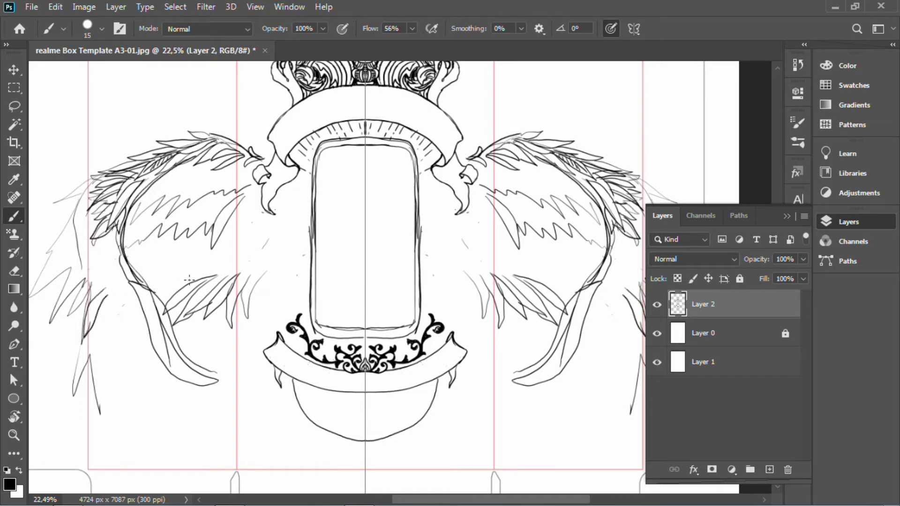
Draw long narrow feathers down the outer side of each lower wing
mouse_move(154, 381)
mouse_down()
mouse_move(136, 298)
mouse_move(155, 386)
mouse_up()
mouse_move(141, 348)
mouse_down()
mouse_move(137, 295)
mouse_move(131, 349)
mouse_up()
drag(133, 287, 128, 385)
mouse_move(94, 272)
mouse_down()
mouse_move(105, 250)
mouse_move(101, 319)
mouse_move(87, 208)
mouse_up()
drag(96, 261, 89, 283)
mouse_move(102, 239)
mouse_down()
mouse_move(85, 269)
mouse_move(94, 271)
mouse_up()
Layer more short feathers around each wing's outer bend and up along its top edge
drag(115, 221, 86, 237)
drag(109, 207, 87, 234)
drag(138, 183, 123, 196)
mouse_move(110, 224)
mouse_down()
mouse_move(134, 183)
mouse_move(104, 205)
mouse_up()
drag(121, 190, 92, 201)
mouse_move(129, 178)
mouse_down()
mouse_move(96, 185)
mouse_move(133, 179)
mouse_up()
drag(146, 164, 124, 173)
drag(173, 150, 131, 158)
Outline the upper inner feathers and build up a thick black band along each wing's curved arm
mouse_move(246, 174)
mouse_down()
mouse_move(201, 202)
mouse_move(147, 203)
mouse_up()
mouse_move(197, 156)
mouse_down()
mouse_move(134, 206)
mouse_move(134, 267)
mouse_move(174, 162)
mouse_move(122, 271)
mouse_up()
mouse_move(127, 234)
mouse_down()
mouse_move(140, 300)
mouse_move(105, 282)
mouse_move(127, 328)
mouse_up()
mouse_move(120, 281)
mouse_down()
mouse_move(109, 318)
mouse_move(152, 361)
mouse_up()
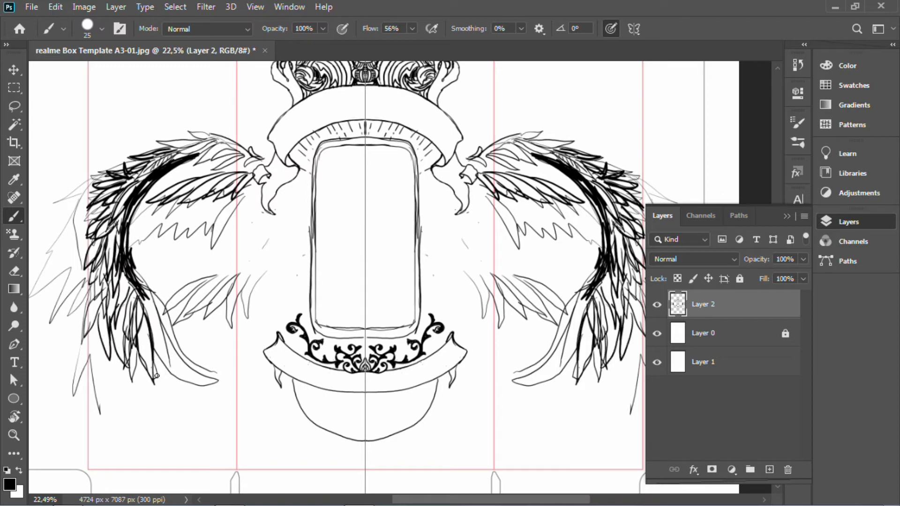
Fill each lower wing with dense overlapping strokes between the long feathers
drag(140, 309, 157, 377)
drag(132, 291, 123, 336)
mouse_move(115, 274)
mouse_down()
mouse_move(124, 359)
mouse_move(130, 353)
mouse_up()
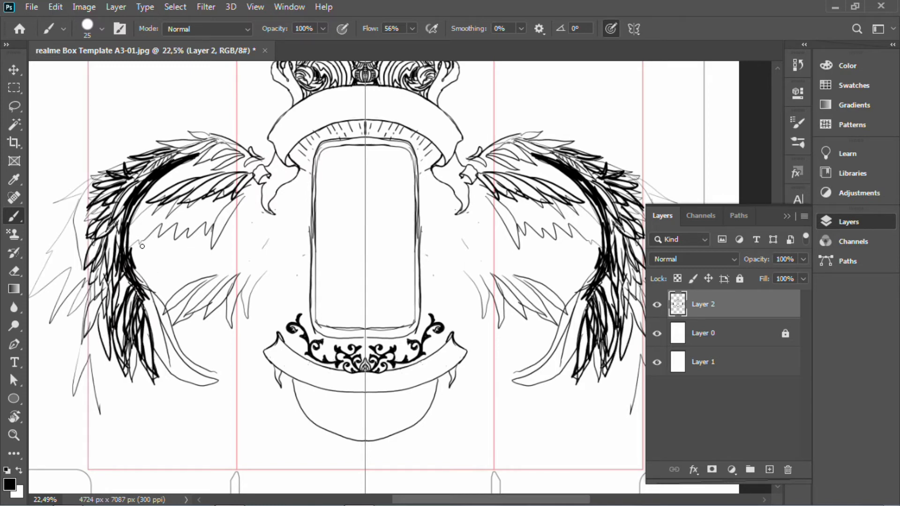
Draw a row of feathers hanging along the inner underside of each wing, out to the arm band
mouse_move(142, 220)
mouse_down()
mouse_move(134, 258)
mouse_move(143, 258)
mouse_up()
mouse_move(157, 197)
mouse_down()
mouse_move(131, 230)
mouse_move(159, 237)
mouse_up()
mouse_move(190, 199)
mouse_down()
mouse_move(174, 245)
mouse_move(203, 237)
mouse_up()
mouse_move(222, 194)
mouse_down()
mouse_move(214, 251)
mouse_move(230, 231)
mouse_up()
drag(245, 199, 243, 218)
drag(142, 267, 127, 226)
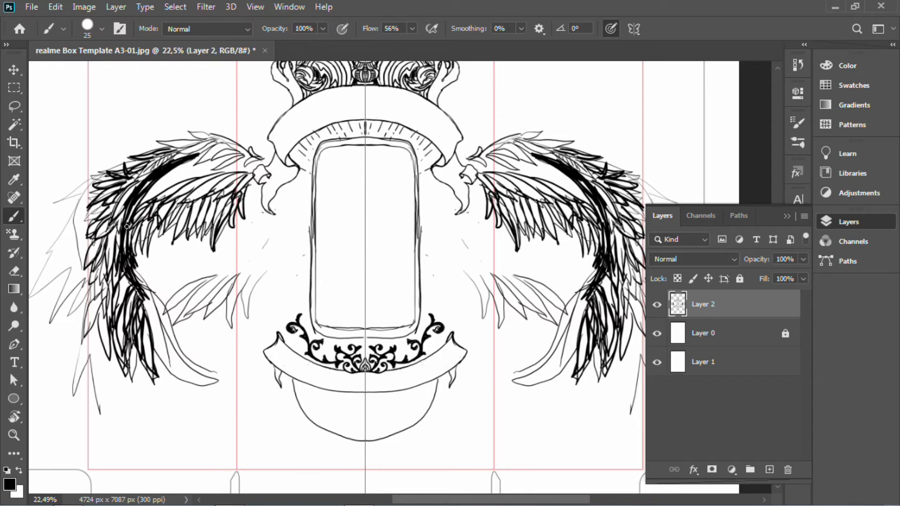
Add feather strokes across the top of each wing and extend the dark arm band to the banner's curled end
drag(163, 182, 151, 201)
mouse_move(172, 178)
mouse_down()
mouse_move(149, 194)
mouse_move(158, 192)
mouse_up()
mouse_move(167, 178)
mouse_down()
mouse_move(242, 172)
mouse_move(244, 155)
mouse_move(164, 177)
mouse_up()
key(ctrl+z)
key(ctrl+z)
mouse_move(206, 156)
mouse_down()
mouse_move(187, 175)
mouse_move(233, 151)
mouse_move(162, 143)
mouse_move(222, 136)
mouse_move(260, 168)
mouse_up()
mouse_move(170, 175)
mouse_down()
mouse_move(133, 235)
mouse_move(228, 154)
mouse_move(260, 160)
mouse_up()
drag(142, 183, 225, 155)
Erase the leftover guidelines outside the wings and the leaf-shaped feathers beside the phone frame
key(z)
drag(252, 251, 229, 269)
key(e)
mouse_move(94, 234)
mouse_down()
mouse_move(99, 282)
mouse_move(81, 244)
mouse_up()
drag(104, 368, 113, 348)
key(space)
mouse_move(339, 268)
mouse_down()
mouse_move(342, 394)
mouse_move(340, 300)
mouse_up()
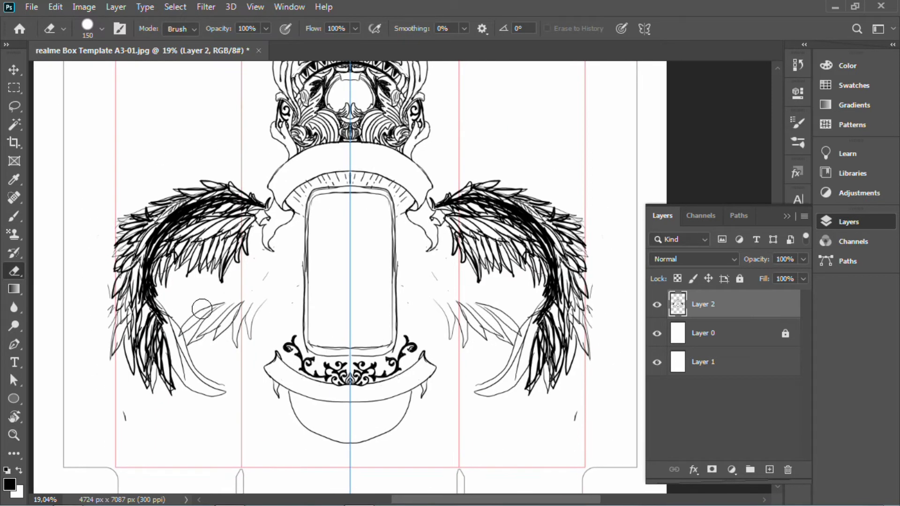
mouse_move(203, 310)
mouse_down()
mouse_move(243, 322)
mouse_move(217, 341)
mouse_up()
drag(124, 414, 127, 425)
Darken the feathers along each wing's outer side and near its joint with the banner
key(b)
drag(125, 309, 118, 324)
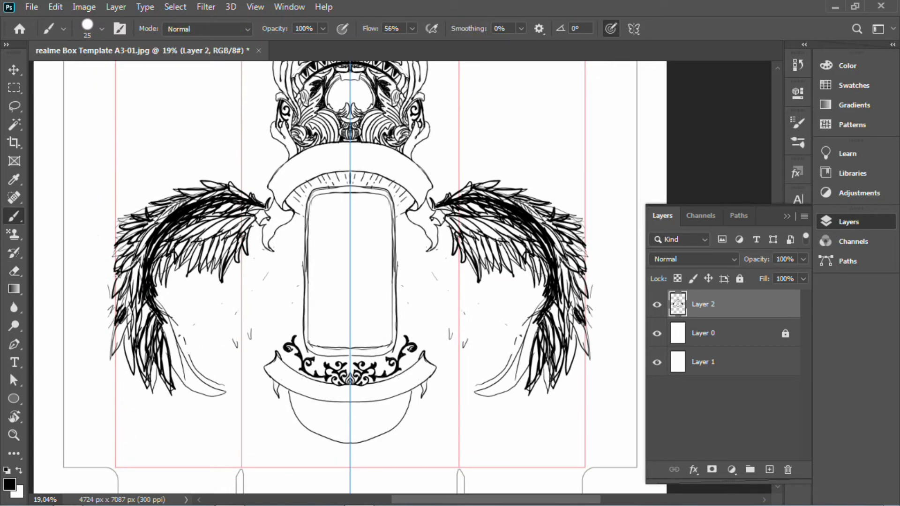
drag(113, 260, 131, 246)
drag(197, 201, 255, 200)
Outline each wing's pointed lower tip with a thick line and fill it with inward-pointing feathers
drag(163, 318, 227, 395)
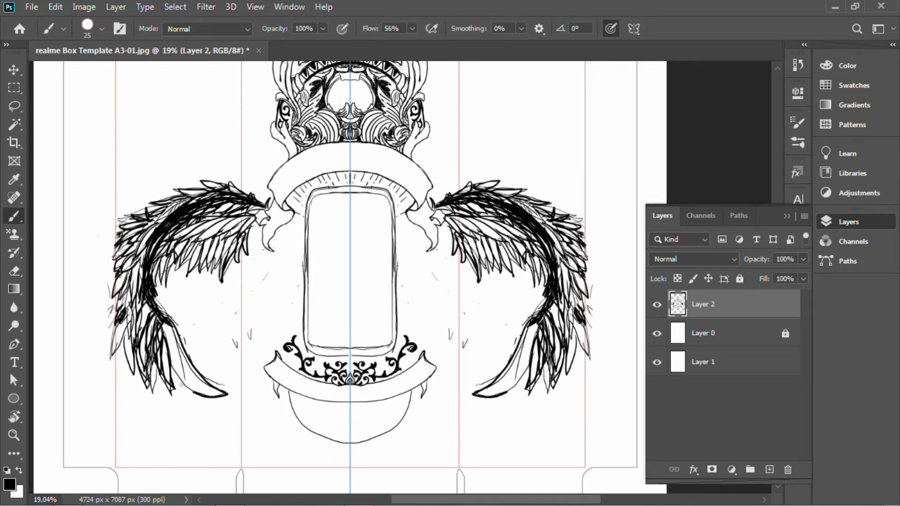
drag(174, 375, 195, 393)
mouse_move(164, 324)
mouse_down()
mouse_move(192, 375)
mouse_move(189, 388)
mouse_up()
mouse_move(196, 399)
mouse_down()
mouse_move(182, 372)
mouse_move(207, 391)
mouse_up()
mouse_move(169, 324)
mouse_down()
mouse_move(183, 351)
mouse_move(196, 321)
mouse_up()
mouse_move(176, 330)
mouse_down()
mouse_move(199, 347)
mouse_move(186, 353)
mouse_up()
mouse_move(184, 340)
mouse_down()
mouse_move(204, 370)
mouse_move(178, 332)
mouse_up()
drag(170, 330, 180, 364)
mouse_move(141, 307)
mouse_down()
mouse_move(133, 344)
mouse_move(125, 336)
mouse_up()
drag(117, 296, 116, 308)
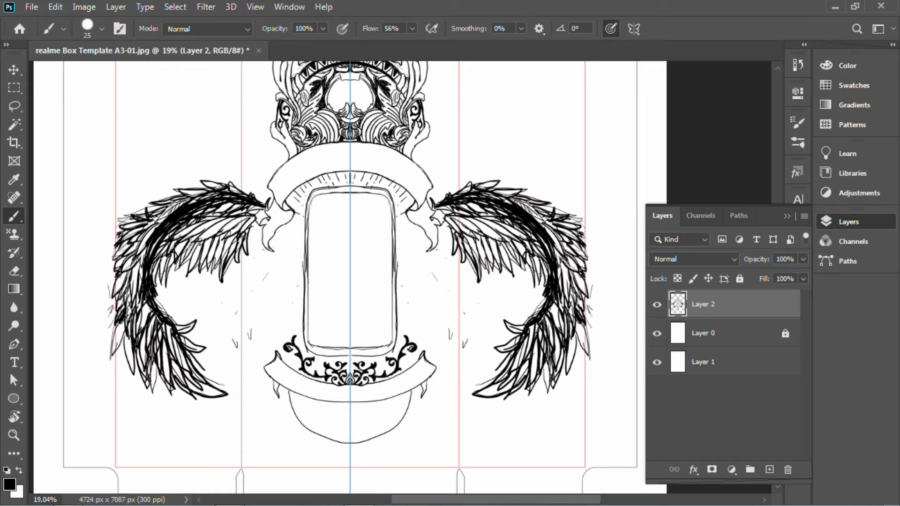
Add small feathers to each wing's inner underside and strengthen the outline of the arched banner's hanging tails
drag(174, 256, 174, 269)
drag(177, 257, 186, 275)
drag(155, 284, 171, 258)
drag(252, 243, 258, 221)
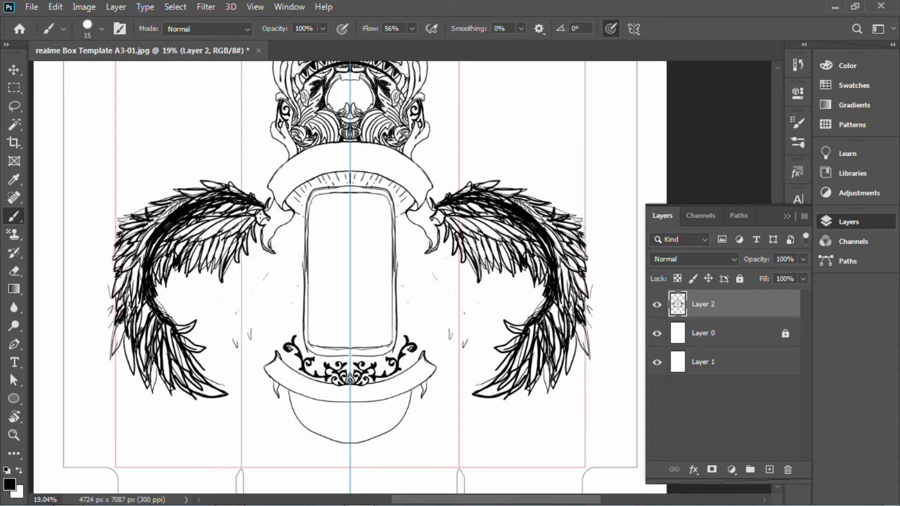
mouse_move(132, 115)
mouse_down()
mouse_move(133, 283)
mouse_move(219, 116)
mouse_move(235, 109)
mouse_move(130, 283)
mouse_up()
key(ctrl+z)
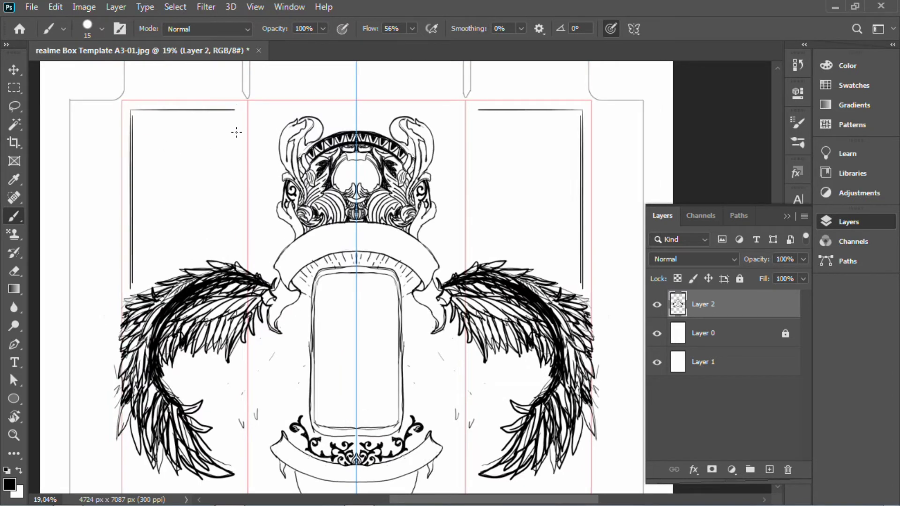
drag(236, 110, 236, 262)
mouse_move(216, 111)
mouse_down()
mouse_move(173, 175)
mouse_move(205, 241)
mouse_move(144, 231)
mouse_move(177, 230)
mouse_up()
drag(141, 237, 177, 230)
drag(175, 174, 214, 164)
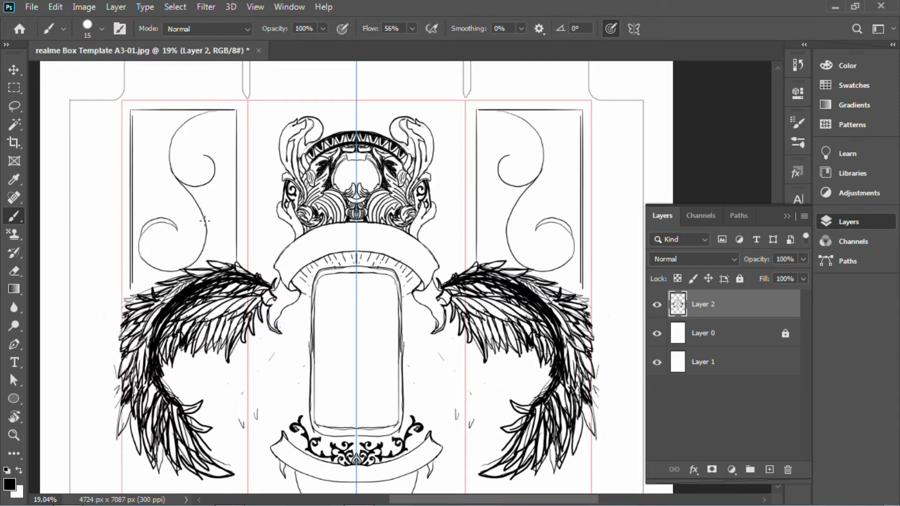
mouse_move(204, 221)
mouse_down()
mouse_move(253, 259)
mouse_move(284, 224)
mouse_up()
key(ctrl+z)
drag(258, 109, 259, 266)
drag(259, 109, 294, 110)
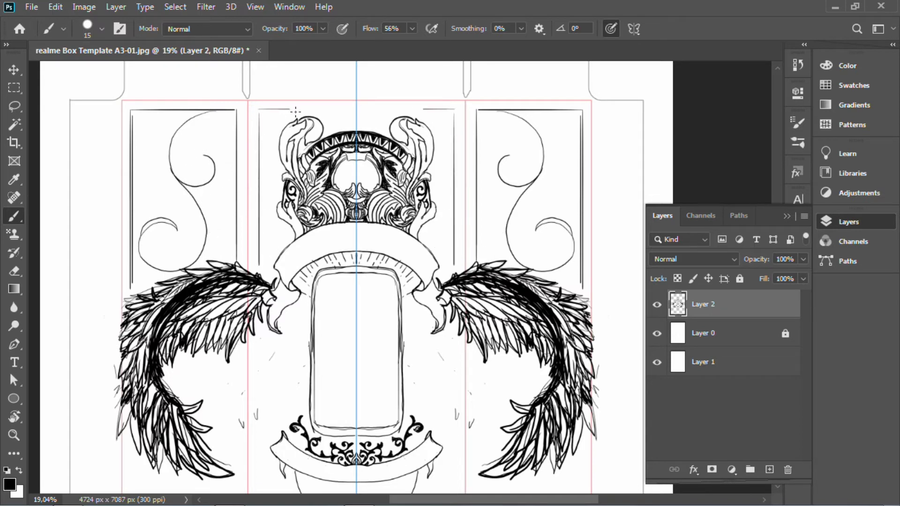
drag(283, 165, 280, 84)
key(ctrl+z)
key(ctrl+z)
key(ctrl+z)
key(ctrl+z)
key(ctrl+z)
drag(460, 111, 461, 189)
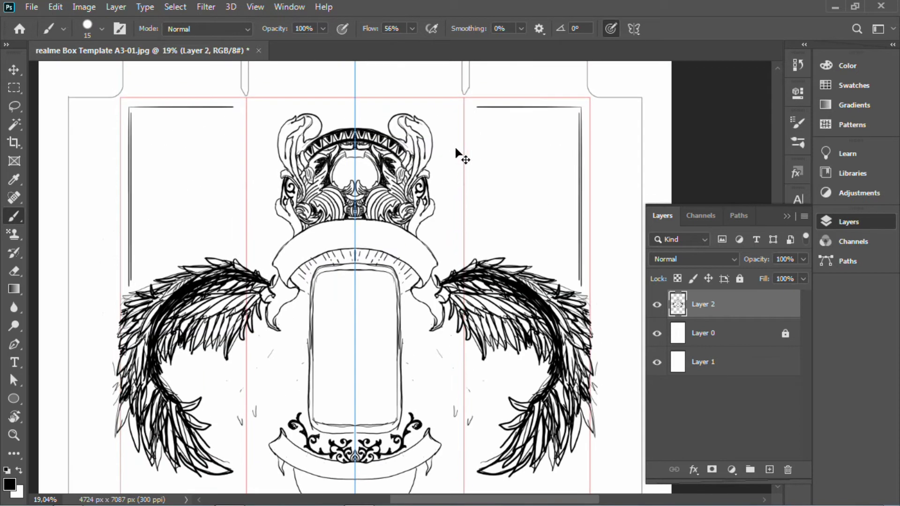
key(ctrl+z)
key(ctrl+z)
Set the paint symmetry to mirror strokes across both the vertical and horizontal axes
click(634, 29)
click(643, 108)
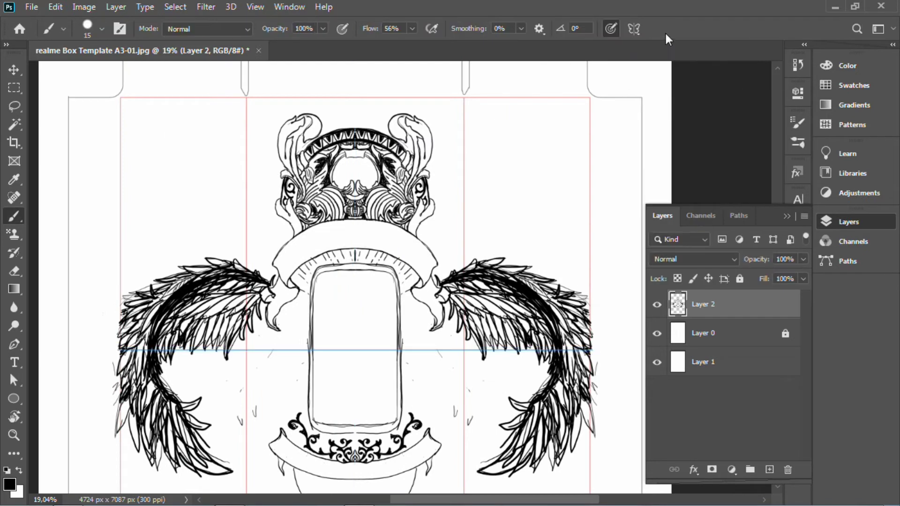
key(Return)
Draw straight inset border lines inside the box template's side panels and centre panel
drag(134, 108, 135, 275)
mouse_move(130, 110)
mouse_down()
mouse_move(234, 114)
mouse_move(234, 263)
mouse_up()
mouse_move(256, 111)
mouse_down()
mouse_move(256, 272)
mouse_move(356, 111)
mouse_up()
Draw a winding S-shaped scroll vine with spiral curls inside each bordered side panel, undoing misplaced strokes
drag(180, 159, 181, 163)
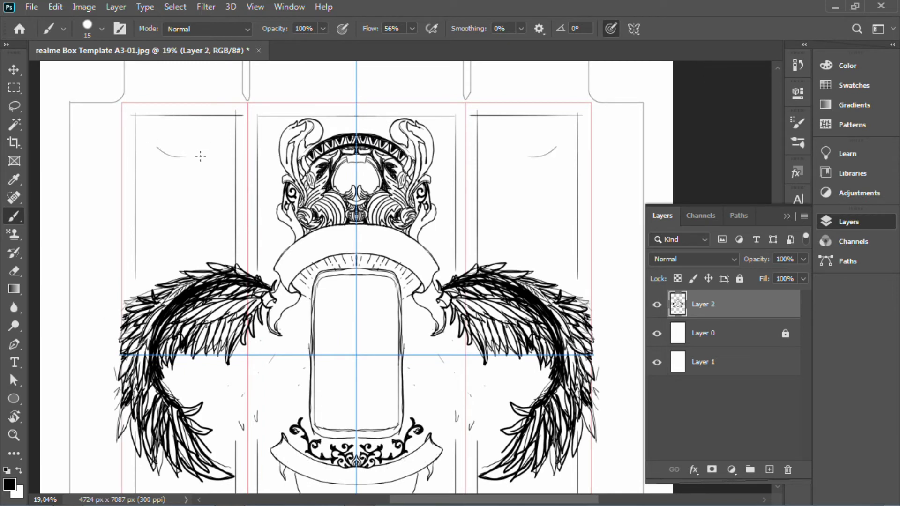
mouse_move(183, 161)
mouse_down()
mouse_move(217, 269)
mouse_move(150, 229)
mouse_move(163, 216)
mouse_up()
key(ctrl+z)
mouse_move(155, 288)
mouse_down()
mouse_move(140, 254)
mouse_move(187, 236)
mouse_up()
key(ctrl+z)
mouse_move(155, 285)
mouse_down()
mouse_move(163, 221)
mouse_move(199, 238)
mouse_move(230, 146)
mouse_up()
drag(211, 194, 187, 138)
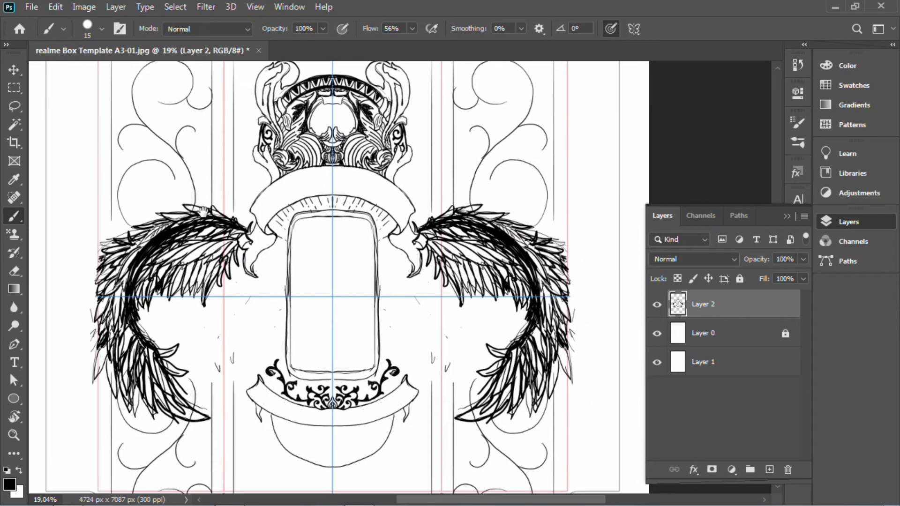
mouse_move(162, 213)
mouse_down()
mouse_move(161, 188)
mouse_move(138, 194)
mouse_move(174, 184)
mouse_up()
key(ctrl+z)
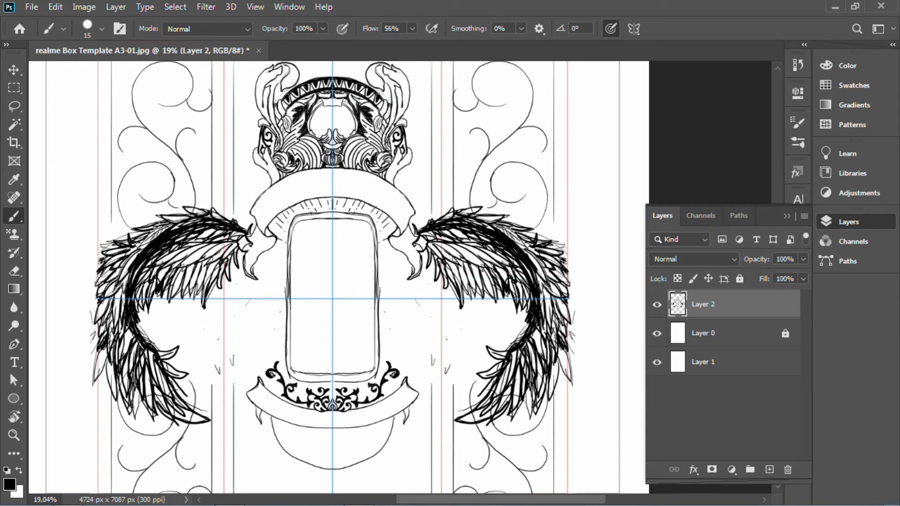
Widen the side-panel vine's main stem with a second contour and add hooked leaf tips to the top curl and short branch
drag(159, 224, 147, 212)
drag(220, 88, 196, 112)
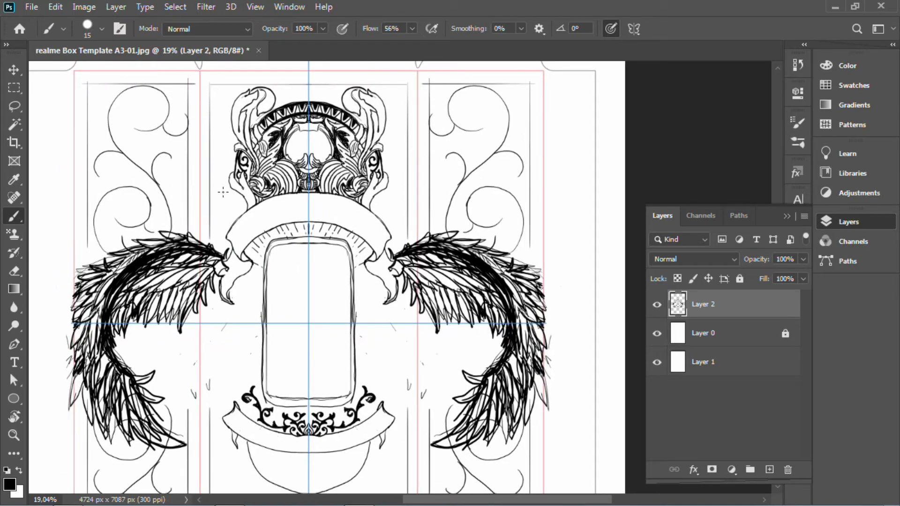
mouse_move(207, 235)
mouse_down()
mouse_move(227, 110)
mouse_move(238, 252)
mouse_move(238, 169)
mouse_move(189, 181)
mouse_move(249, 181)
mouse_up()
key(ctrl+space)
drag(204, 141, 216, 247)
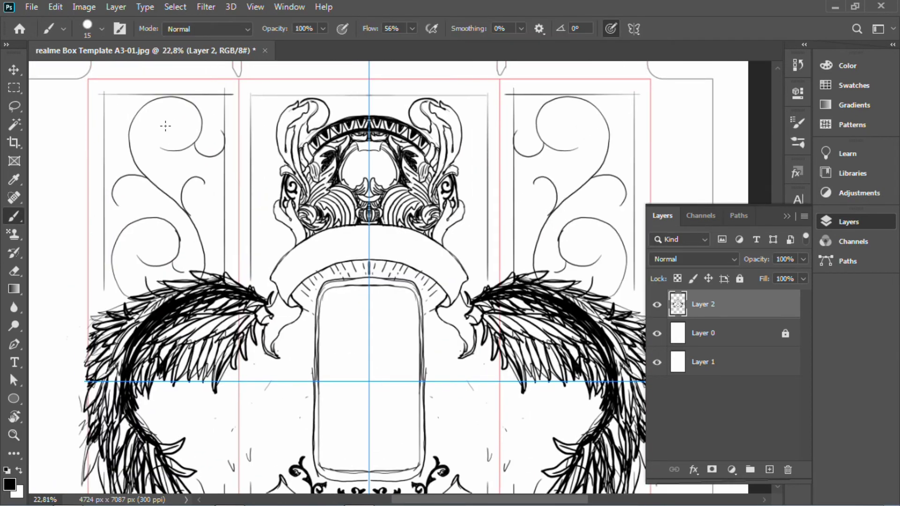
mouse_move(153, 172)
mouse_down()
mouse_move(181, 200)
mouse_move(216, 281)
mouse_up()
mouse_move(204, 183)
mouse_down()
mouse_move(168, 192)
mouse_move(146, 139)
mouse_move(136, 145)
mouse_move(186, 107)
mouse_up()
key(ctrl+z)
key(ctrl+z)
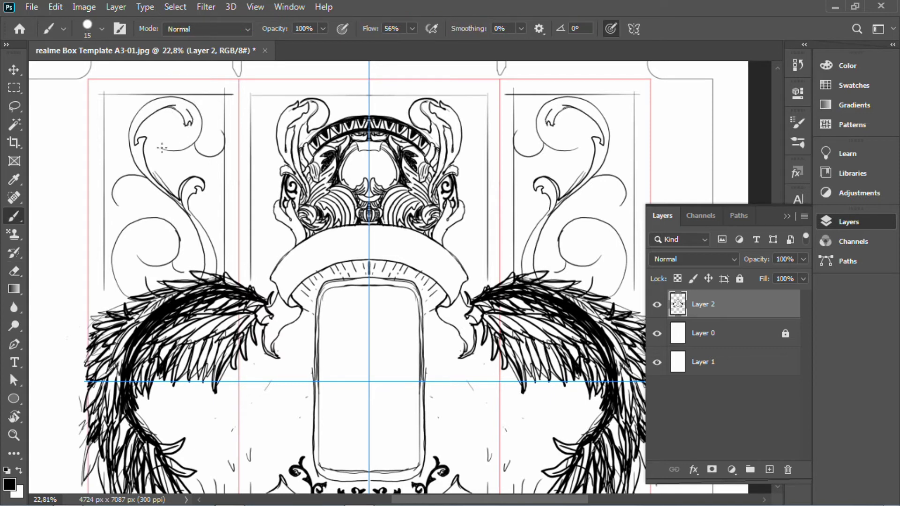
Draw the leafy inner spiral of the top curl, undoing misplaced strokes and erasing overlapping lines with a smaller eraser
mouse_move(162, 148)
mouse_down()
mouse_move(158, 117)
mouse_move(168, 130)
mouse_move(194, 121)
mouse_move(187, 139)
mouse_move(166, 140)
mouse_move(172, 118)
mouse_move(160, 150)
mouse_move(175, 139)
mouse_move(167, 129)
mouse_move(172, 139)
mouse_move(186, 121)
mouse_move(186, 108)
mouse_move(193, 139)
mouse_move(156, 126)
mouse_up()
key(ctrl+z)
key(ctrl+z)
key(e)
key(bracketleft)
key(bracketleft)
key(bracketleft)
key(bracketleft)
key(b)
key(e)
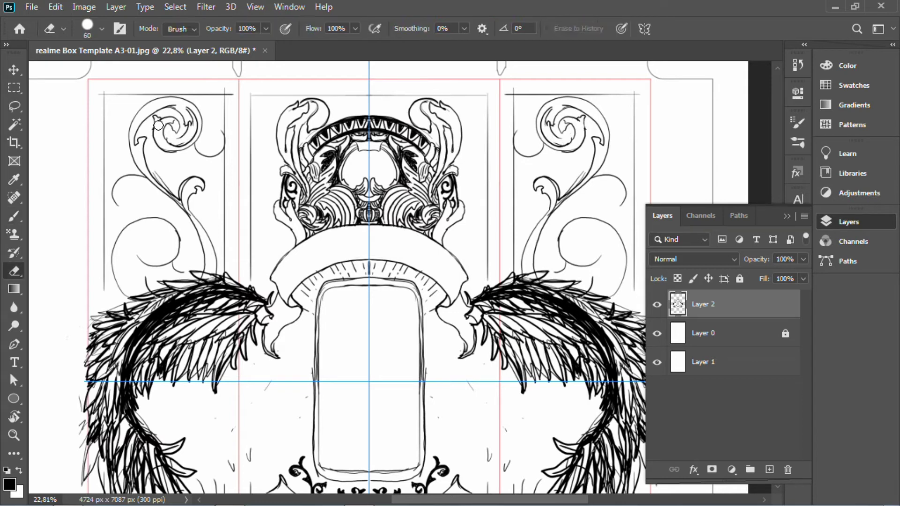
key(b)
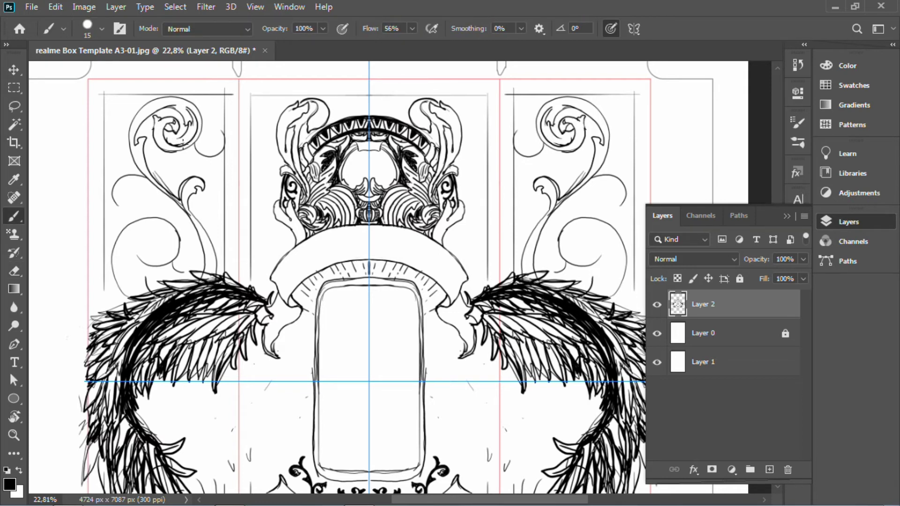
Add a pointed leaf to the outer edge of the top curl
mouse_move(173, 104)
mouse_down()
mouse_move(136, 133)
mouse_move(136, 149)
mouse_move(165, 190)
mouse_up()
mouse_move(130, 128)
mouse_down()
mouse_move(130, 99)
mouse_move(143, 96)
mouse_move(133, 99)
mouse_up()
key(ctrl+z)
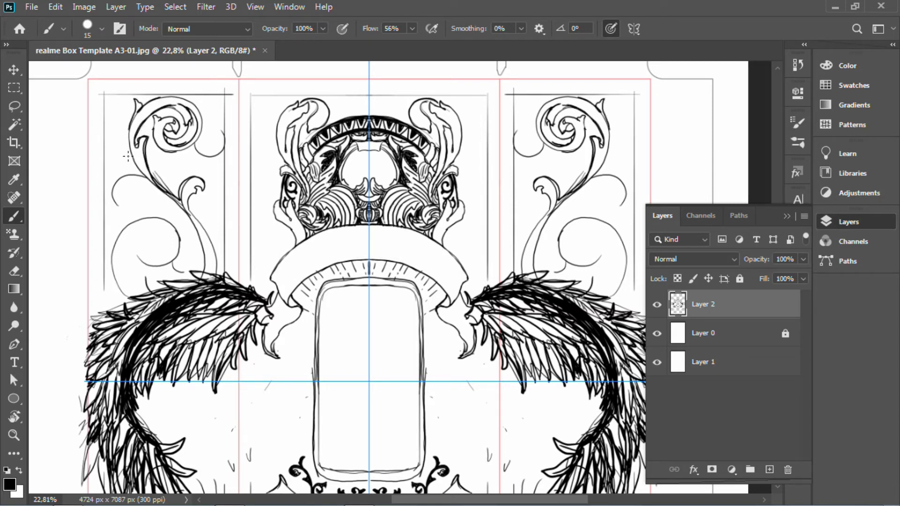
Draw a flared leaf branching outward below the top curl, then clean up and thicken the adjoining stem lines
drag(108, 130, 137, 167)
mouse_move(123, 119)
mouse_down()
mouse_move(102, 129)
mouse_move(136, 161)
mouse_up()
key(e)
key(b)
mouse_move(124, 121)
mouse_down()
mouse_move(148, 181)
mouse_move(179, 203)
mouse_up()
key(e)
key(b)
mouse_move(154, 176)
mouse_down()
mouse_move(166, 194)
mouse_move(163, 182)
mouse_move(176, 197)
mouse_move(154, 181)
mouse_move(175, 198)
mouse_move(141, 151)
mouse_up()
key(e)
key(b)
Shape the small hook beside the top curl into a lobed leaf and erase its overlapping lines
scroll(200, 182, down, 3)
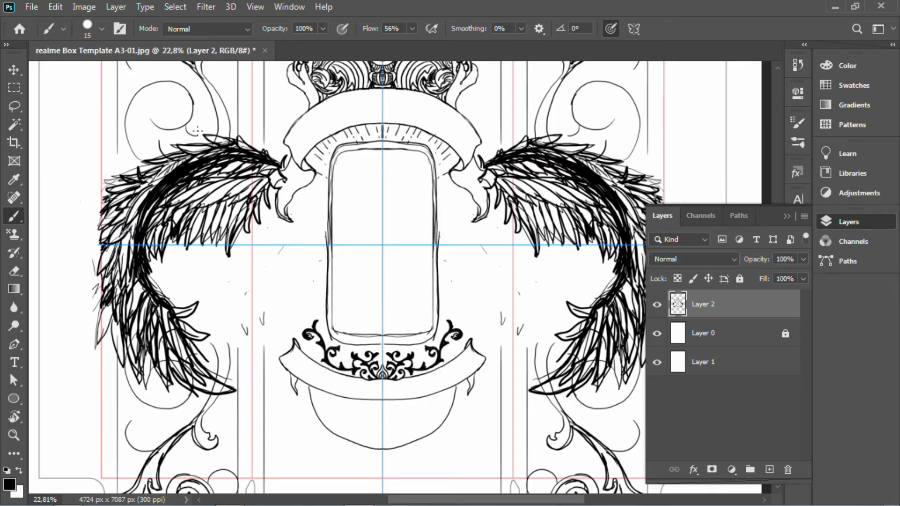
scroll(411, 292, up, 4)
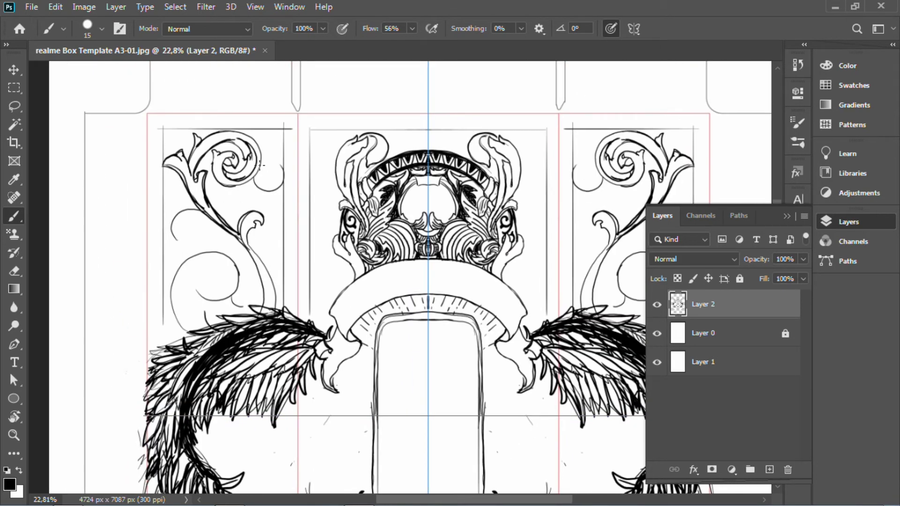
mouse_move(261, 176)
mouse_down()
mouse_move(284, 178)
mouse_move(254, 185)
mouse_move(260, 154)
mouse_up()
key(e)
key(b)
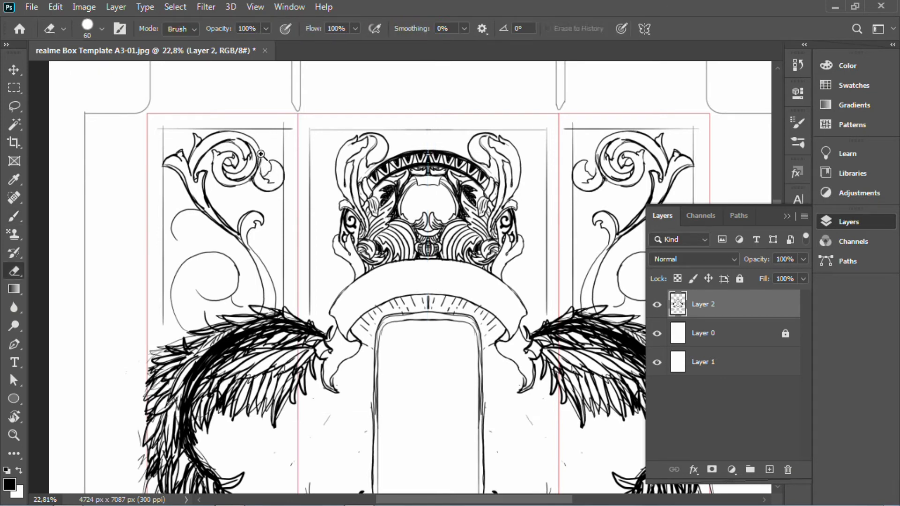
scroll(256, 152, up, 3)
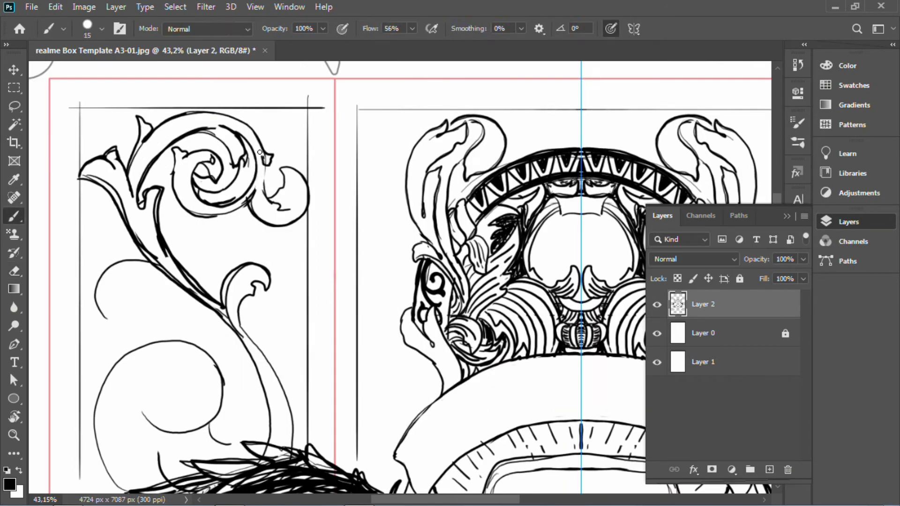
key(e)
mouse_move(256, 191)
mouse_down()
mouse_move(246, 180)
mouse_move(255, 219)
mouse_up()
key(b)
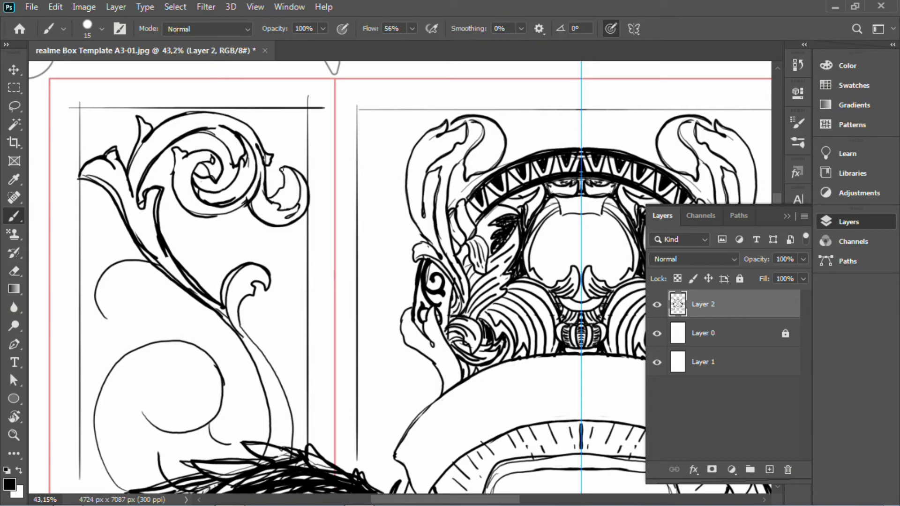
Shade the inside of the small hooked leaf solid black and darken where it joins the top curl
drag(278, 203, 280, 202)
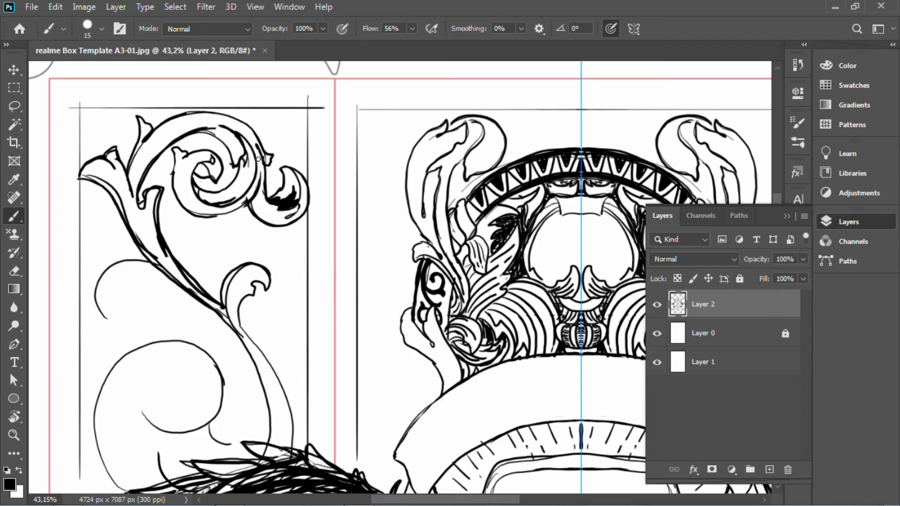
mouse_move(259, 159)
mouse_down()
mouse_move(275, 220)
mouse_move(258, 200)
mouse_move(286, 222)
mouse_move(307, 202)
mouse_move(300, 182)
mouse_move(282, 173)
mouse_move(291, 168)
mouse_move(250, 206)
mouse_up()
drag(200, 209, 240, 212)
Develop the vine's outer side curl into a leafy double-lined scroll and erase the excess guide lines
key(z)
mouse_move(219, 241)
mouse_down()
mouse_move(167, 221)
mouse_move(223, 238)
mouse_move(455, 261)
mouse_move(342, 231)
mouse_move(451, 237)
mouse_move(196, 263)
mouse_up()
key(r)
key(b)
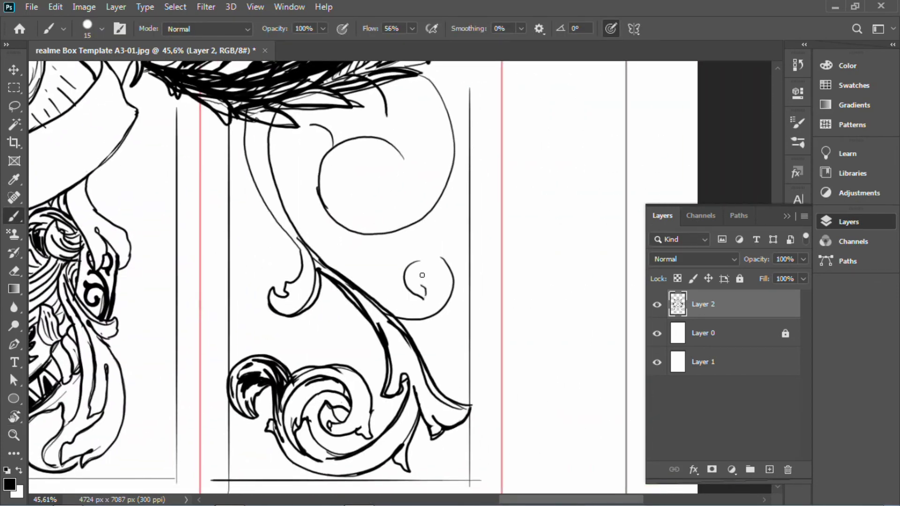
mouse_move(430, 256)
mouse_down()
mouse_move(444, 254)
mouse_move(430, 303)
mouse_move(451, 318)
mouse_move(409, 313)
mouse_up()
key(e)
mouse_move(366, 290)
mouse_down()
mouse_move(413, 310)
mouse_move(405, 318)
mouse_move(455, 284)
mouse_move(453, 311)
mouse_up()
key(b)
key(e)
mouse_move(454, 280)
mouse_down()
mouse_move(430, 312)
mouse_move(424, 296)
mouse_move(414, 318)
mouse_move(446, 298)
mouse_move(442, 266)
mouse_move(453, 306)
mouse_up()
key(b)
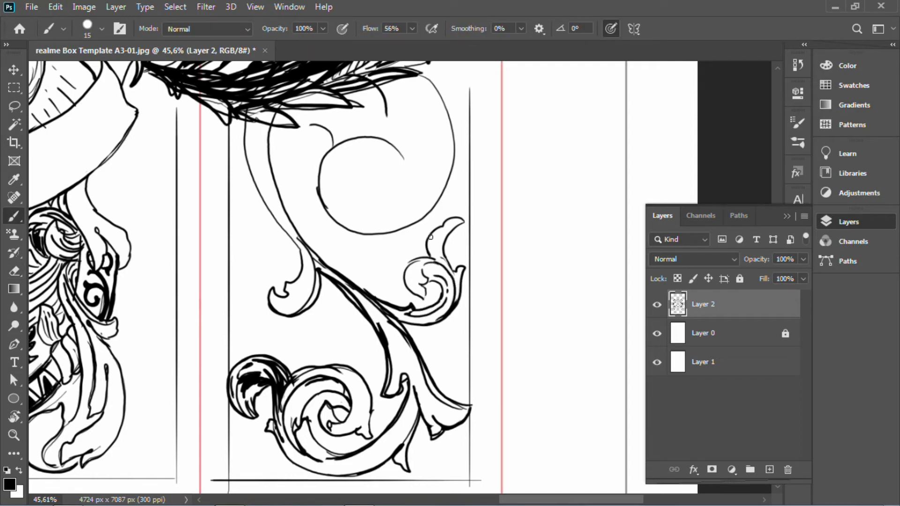
Finish the side curl's trailing leaf and add a leaf-tipped stem contour reaching the large lower spiral, undoing misplaced strokes
drag(433, 255, 455, 273)
key(r)
mouse_move(430, 331)
mouse_down()
mouse_move(392, 354)
mouse_move(425, 287)
mouse_move(416, 239)
mouse_move(401, 342)
mouse_move(393, 244)
mouse_move(378, 257)
mouse_move(411, 234)
mouse_move(390, 259)
mouse_move(443, 192)
mouse_up()
key(b)
key(ctrl+z)
key(ctrl+z)
Draw the large lower spiral's inner leafy curl and a flared leaf on its outer edge
key(r)
drag(328, 248, 465, 228)
key(b)
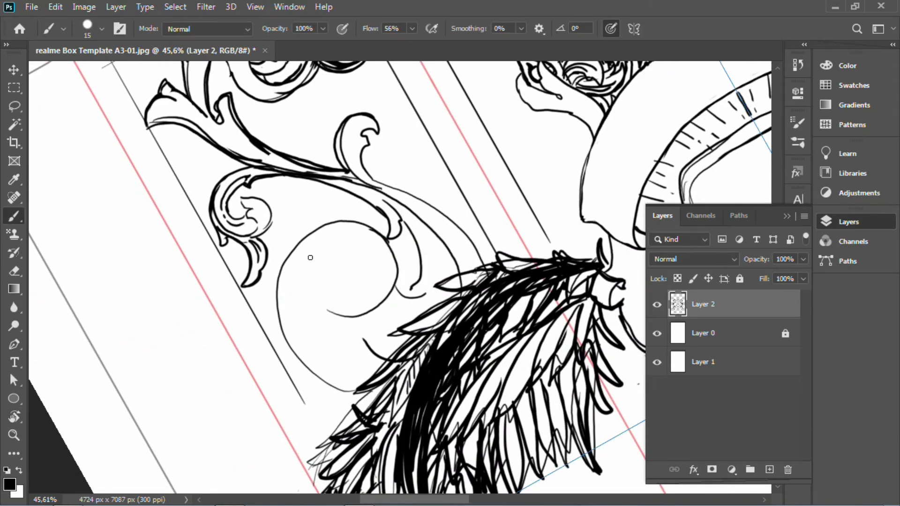
drag(294, 286, 333, 275)
drag(327, 241, 357, 269)
mouse_move(296, 284)
mouse_down()
mouse_move(291, 327)
mouse_move(303, 341)
mouse_move(290, 343)
mouse_move(360, 388)
mouse_up()
key(e)
key(b)
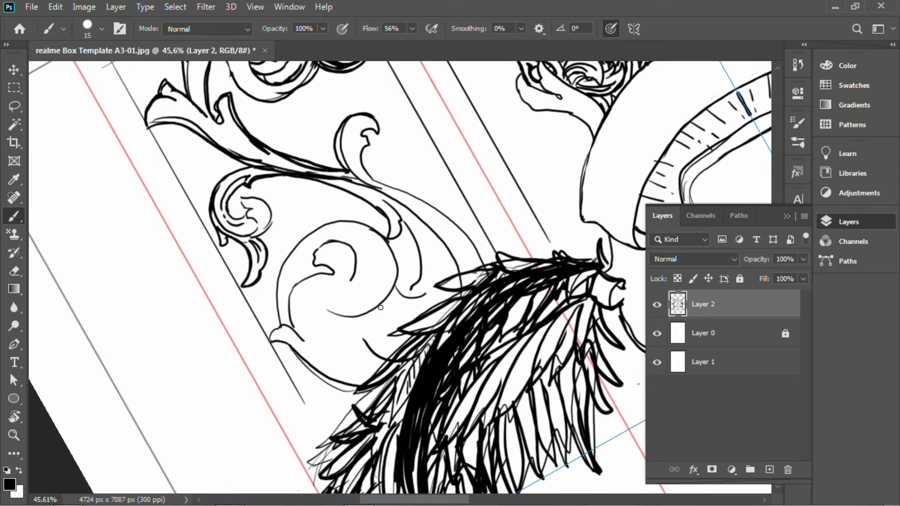
Add small leaf tips to the inner end and underside of the large lower spiral, erasing overlapping lines
mouse_move(390, 296)
mouse_down()
mouse_move(377, 318)
mouse_move(369, 312)
mouse_up()
key(r)
drag(375, 313, 367, 308)
key(e)
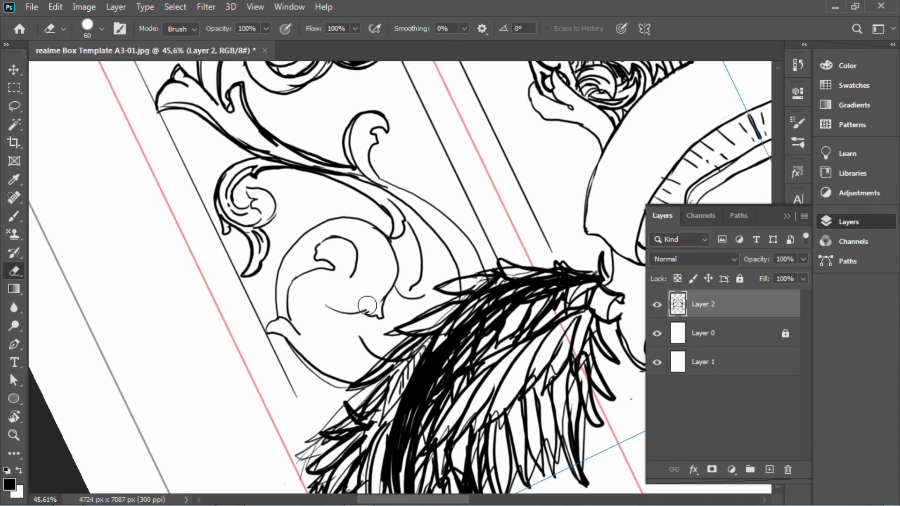
key(b)
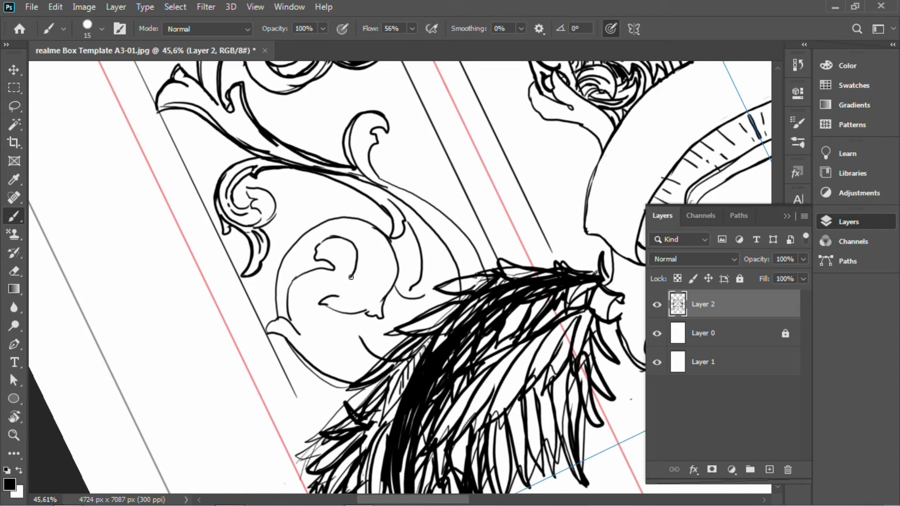
Draw pointed leaves where the large lower spiral meets the wing, undoing a misplaced stroke
mouse_move(371, 374)
mouse_down()
mouse_move(334, 338)
mouse_move(327, 362)
mouse_move(299, 332)
mouse_move(326, 363)
mouse_move(368, 372)
mouse_move(358, 342)
mouse_up()
key(ctrl+z)
key(e)
key(b)
drag(333, 309, 332, 328)
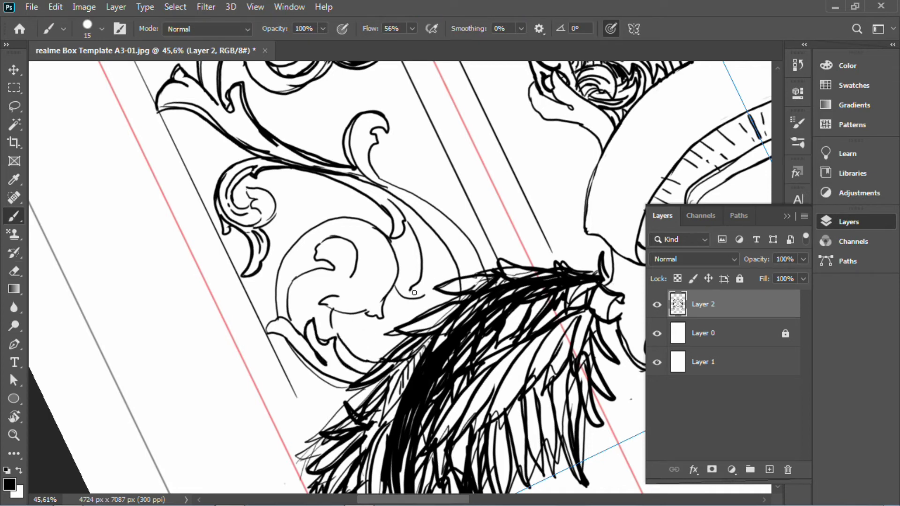
Add pointed tips to the lower spiral's inner leaf and the neighbouring stem end, undoing misplaced strokes
drag(412, 289, 430, 278)
key(ctrl+z)
mouse_move(332, 292)
mouse_down()
mouse_move(358, 257)
mouse_move(374, 317)
mouse_up()
key(ctrl+z)
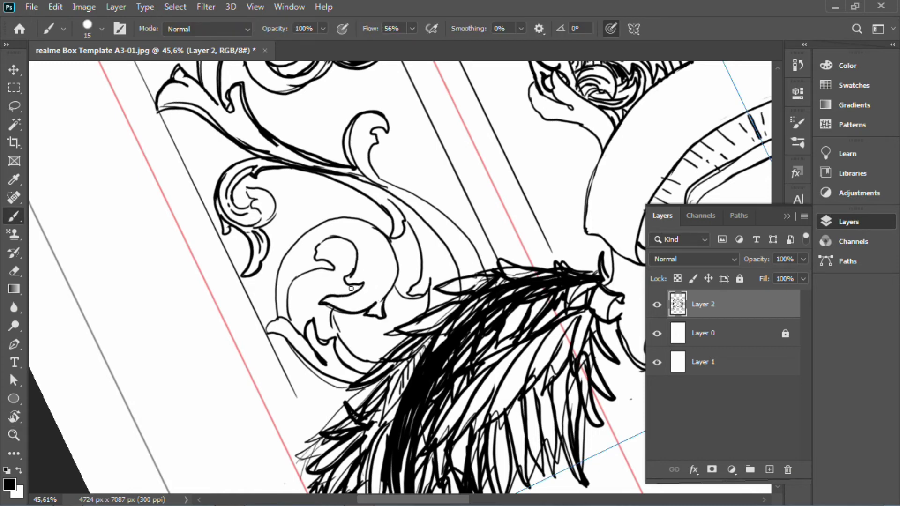
drag(351, 289, 359, 284)
drag(335, 307, 349, 348)
Thicken the large lower spiral's contours and draw a pointed leaf on its outer edge
mouse_move(306, 335)
mouse_down()
mouse_move(316, 269)
mouse_move(333, 268)
mouse_up()
mouse_move(333, 268)
mouse_down()
mouse_move(336, 239)
mouse_move(291, 323)
mouse_up()
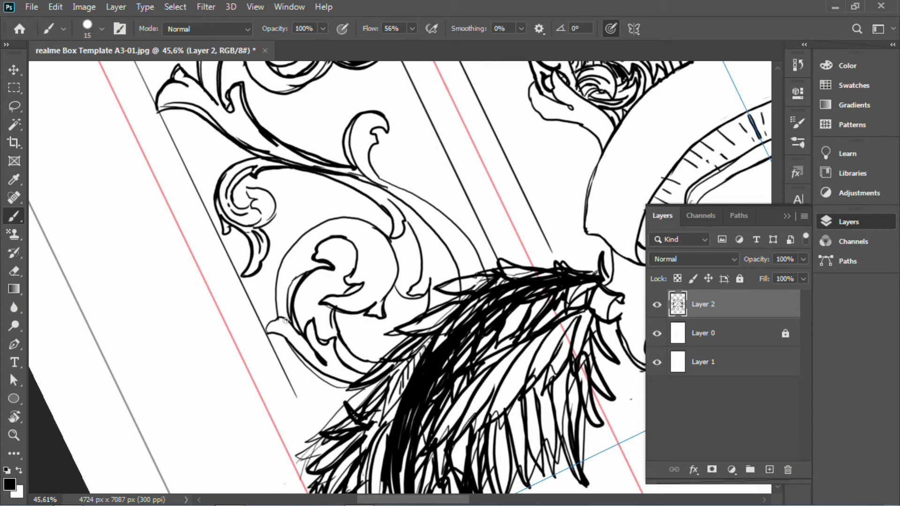
mouse_move(282, 264)
mouse_down()
mouse_move(309, 198)
mouse_move(318, 223)
mouse_move(288, 262)
mouse_up()
key(e)
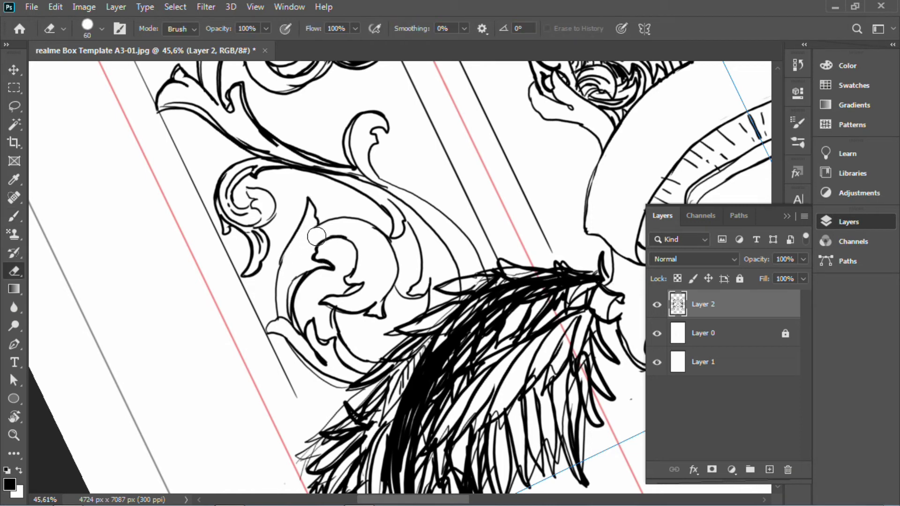
key(b)
mouse_move(318, 225)
mouse_down()
mouse_move(300, 245)
mouse_move(278, 313)
mouse_up()
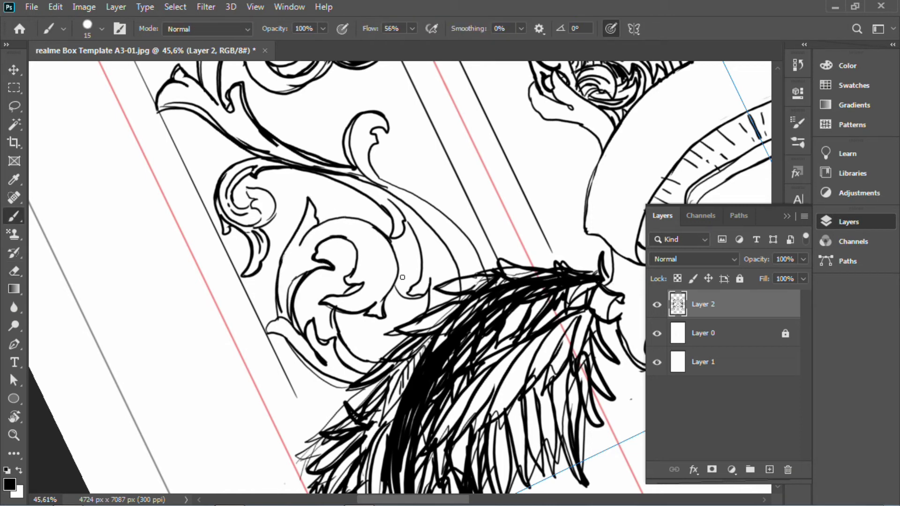
Erase stray lines around the leaf tip beside the large lower spiral
key(e)
drag(397, 290, 419, 300)
key(r)
mouse_move(380, 251)
mouse_down()
mouse_move(370, 262)
mouse_move(392, 309)
mouse_up()
key(b)
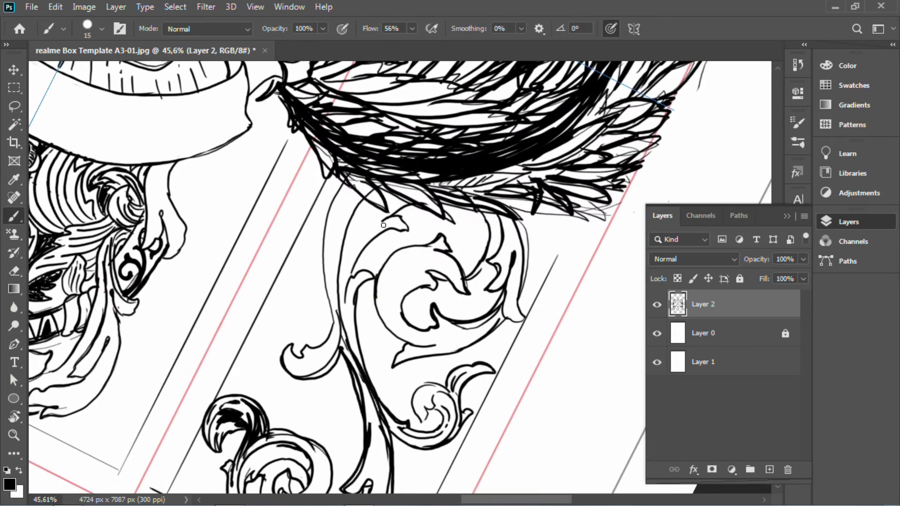
Open up the heavy lines where the main stem branches and add a small notched leaf edge there
key(e)
drag(351, 348, 368, 408)
key(ctrl+z)
key(b)
drag(356, 363, 364, 389)
key(e)
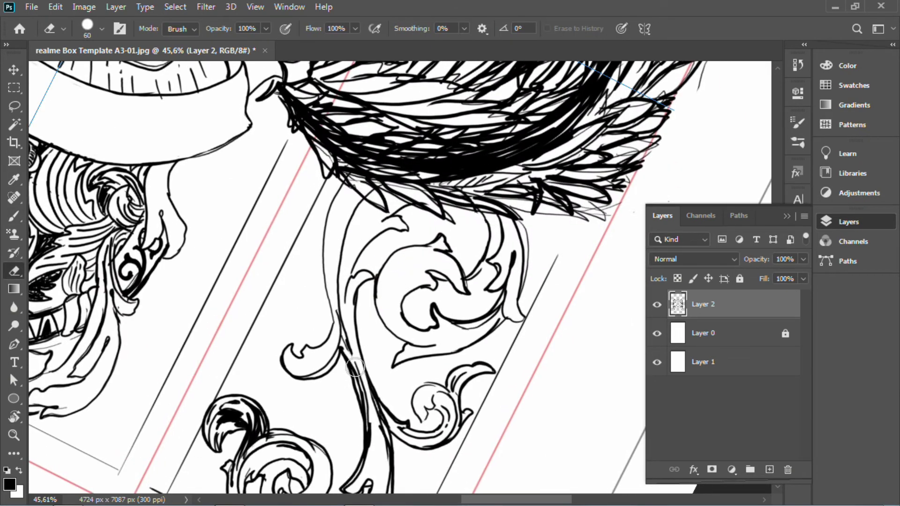
drag(345, 348, 364, 441)
key(b)
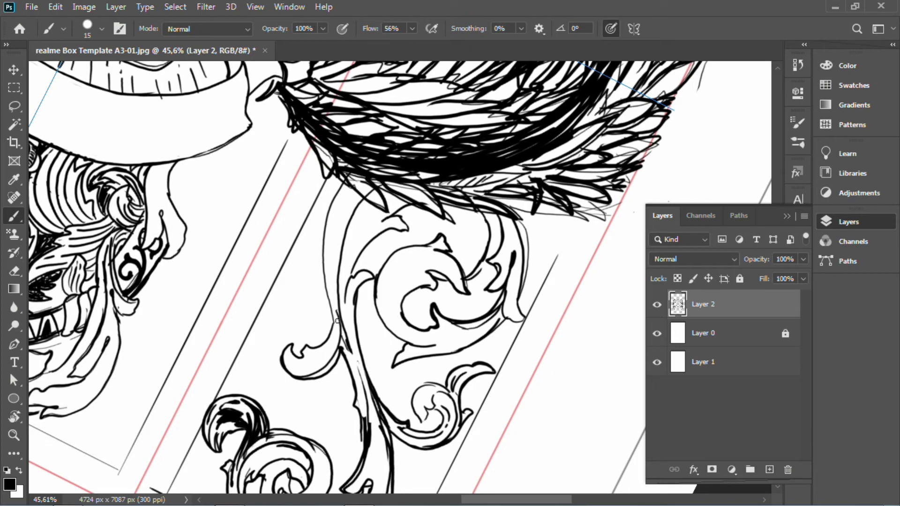
Thicken the main stem's outer contour near the wing and the outer edge of the large lower spiral
drag(333, 311, 340, 203)
drag(329, 282, 357, 177)
drag(523, 226, 520, 282)
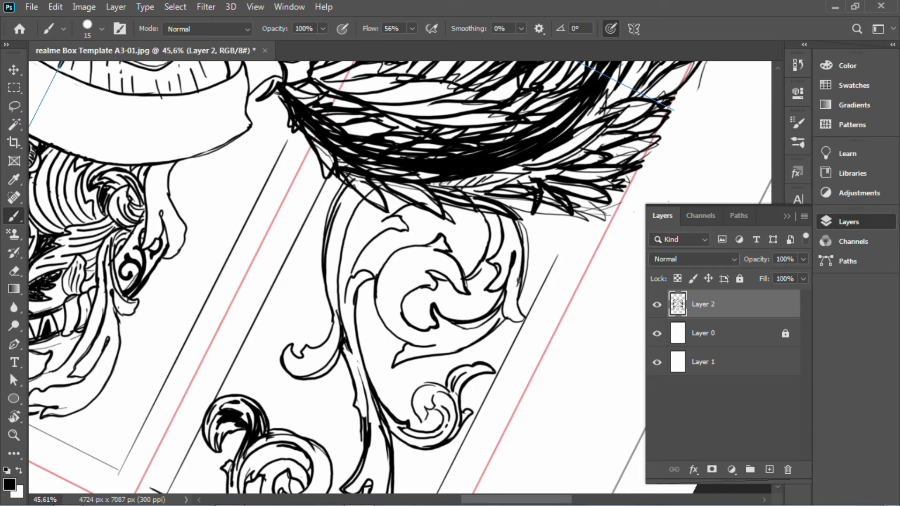
Draw a long leaf between the short branch and the side panel's inner border
key(r)
mouse_move(356, 267)
mouse_down()
mouse_move(494, 161)
mouse_move(534, 239)
mouse_up()
key(b)
mouse_move(465, 399)
mouse_down()
mouse_move(420, 301)
mouse_move(463, 313)
mouse_move(359, 337)
mouse_up()
Add a small hooked shoot beside the short branch's leaf, undoing the misplaced curl strokes above it
key(z)
drag(359, 294, 427, 295)
drag(354, 230, 425, 492)
key(b)
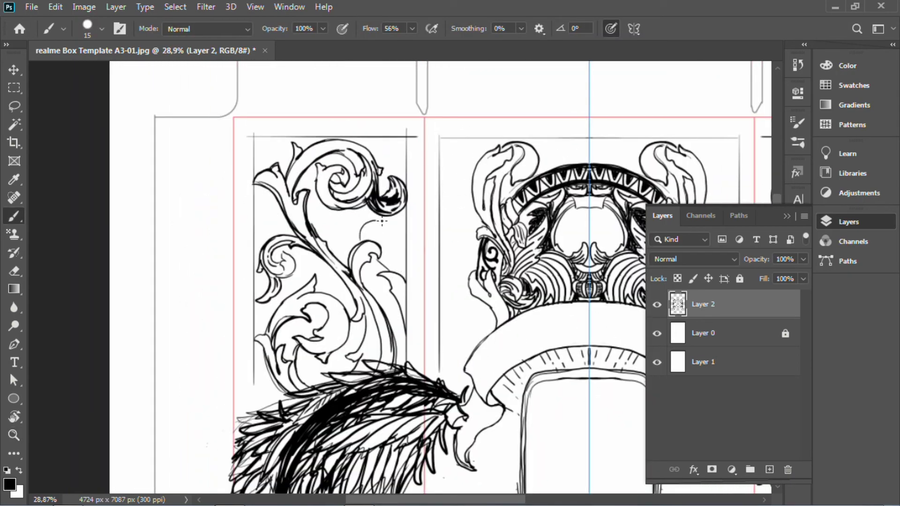
key(ctrl+z)
mouse_move(382, 221)
mouse_down()
mouse_move(390, 243)
mouse_move(384, 220)
mouse_up()
key(ctrl+z)
key(ctrl+z)
drag(383, 267, 389, 275)
Draw a small spiral curl with a leafy inner tip above the short branch and reinforce the branch outline
key(z)
mouse_move(380, 239)
mouse_down()
mouse_move(417, 240)
mouse_move(408, 230)
mouse_move(429, 221)
mouse_up()
key(b)
mouse_move(430, 215)
mouse_down()
mouse_move(422, 201)
mouse_move(385, 207)
mouse_up()
key(ctrl+z)
mouse_move(357, 237)
mouse_down()
mouse_move(366, 213)
mouse_move(430, 211)
mouse_move(423, 227)
mouse_up()
mouse_move(404, 208)
mouse_down()
mouse_move(408, 226)
mouse_move(358, 242)
mouse_up()
mouse_move(411, 326)
mouse_down()
mouse_move(413, 284)
mouse_move(392, 306)
mouse_up()
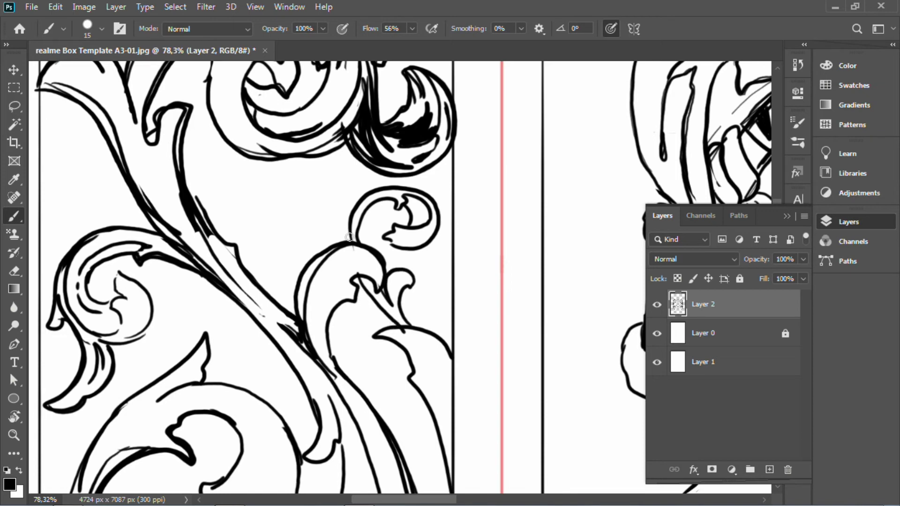
Double the small curl's outer line and add leaf tips at its end and base, undoing an unwanted erasure
drag(348, 238, 352, 210)
mouse_move(401, 188)
mouse_down()
mouse_move(440, 183)
mouse_move(432, 196)
mouse_up()
mouse_move(413, 184)
mouse_down()
mouse_move(369, 196)
mouse_move(364, 244)
mouse_move(336, 264)
mouse_move(310, 332)
mouse_up()
key(e)
key(ctrl+z)
key(b)
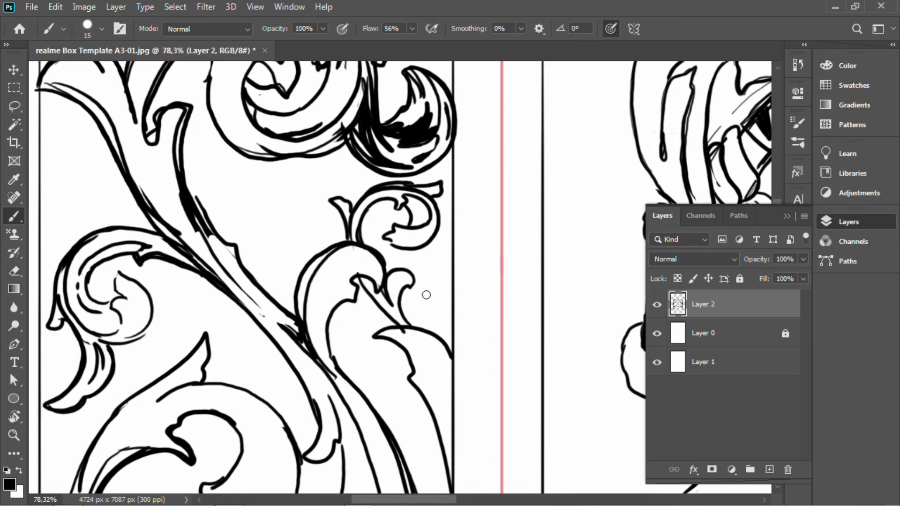
Draw a pointed shoot beside the panel's inner border and vein lines inside the long leaf below it
mouse_move(419, 324)
mouse_down()
mouse_move(417, 300)
mouse_move(448, 269)
mouse_up()
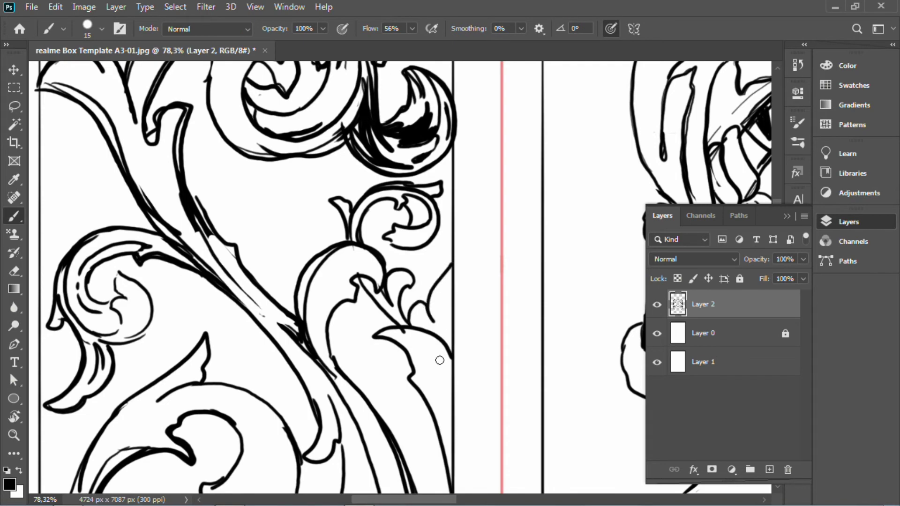
drag(440, 360, 451, 380)
mouse_move(407, 335)
mouse_down()
mouse_move(435, 354)
mouse_move(450, 390)
mouse_up()
drag(421, 363, 439, 405)
Add a small spiral curl with flowing contour lines beneath the veined leaf
key(r)
mouse_move(328, 319)
mouse_down()
mouse_move(440, 199)
mouse_move(386, 194)
mouse_up()
drag(366, 243, 523, 281)
key(b)
mouse_move(352, 258)
mouse_down()
mouse_move(385, 272)
mouse_move(376, 288)
mouse_move(346, 261)
mouse_up()
mouse_move(352, 237)
mouse_down()
mouse_move(370, 242)
mouse_move(375, 286)
mouse_up()
mouse_move(375, 256)
mouse_down()
mouse_move(352, 294)
mouse_move(446, 328)
mouse_up()
Reset the canvas rotation and draw a spiral tendril from the small curl's base toward the main stem
key(z)
drag(488, 261, 403, 262)
key(r)
click(214, 29)
key(z)
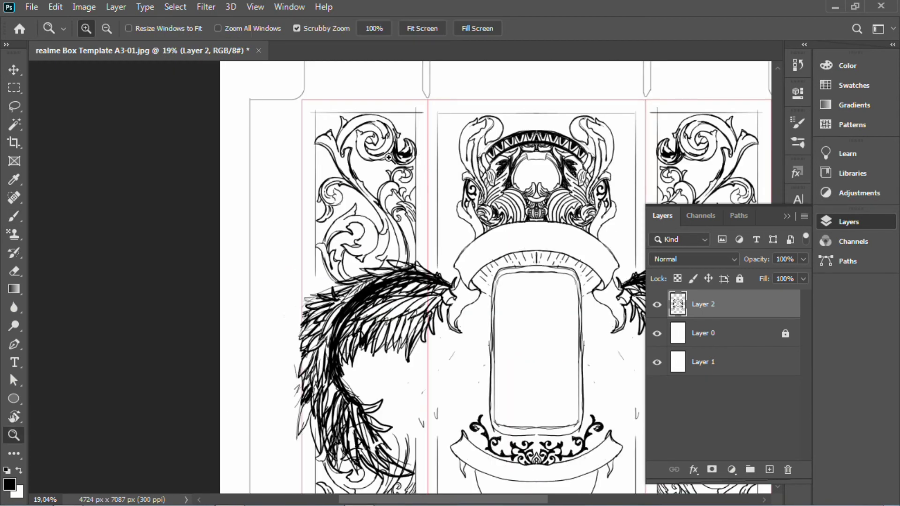
scroll(389, 157, up, 8)
key(b)
mouse_move(193, 153)
mouse_down()
mouse_move(189, 201)
mouse_move(199, 132)
mouse_up()
mouse_move(465, 293)
mouse_down()
mouse_move(349, 279)
mouse_move(462, 295)
mouse_up()
key(ctrl+z)
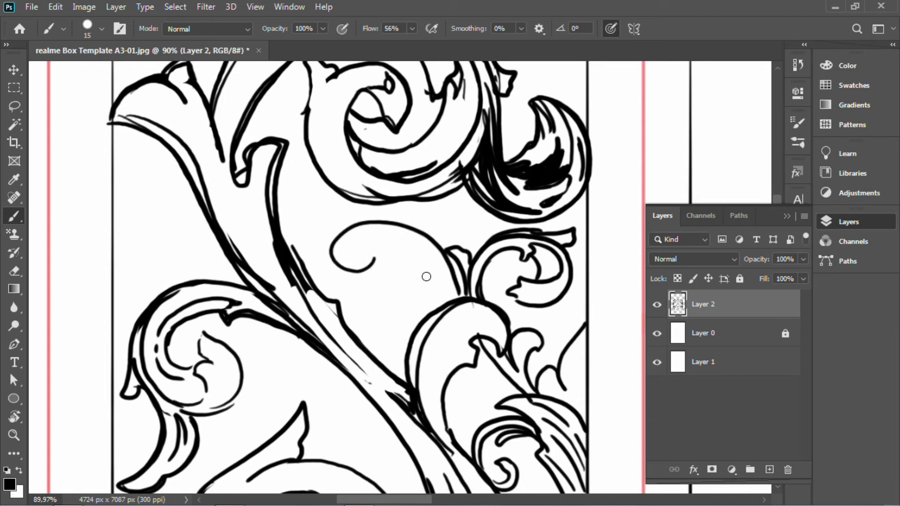
Redraw the spiral tendril with a double outline and a leaf tip at its curled end
key(ctrl+z)
mouse_move(383, 260)
mouse_down()
mouse_move(449, 247)
mouse_move(467, 295)
mouse_move(356, 240)
mouse_move(419, 229)
mouse_move(469, 295)
mouse_up()
key(e)
click(360, 229)
key(b)
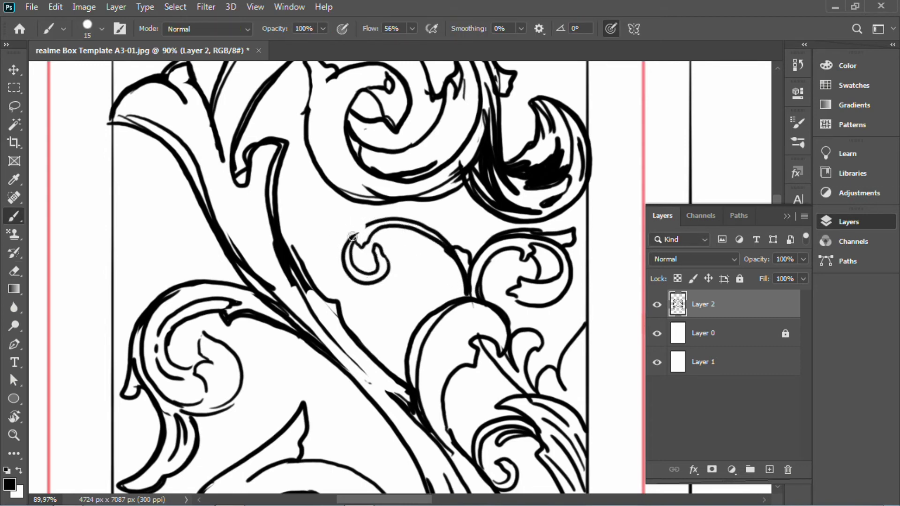
drag(355, 235, 392, 219)
Rotate the canvas and draw a small spiral curl with a pointed leaf at the tendril's base
key(e)
key(r)
mouse_move(339, 289)
mouse_down()
mouse_move(404, 214)
mouse_move(396, 288)
mouse_up()
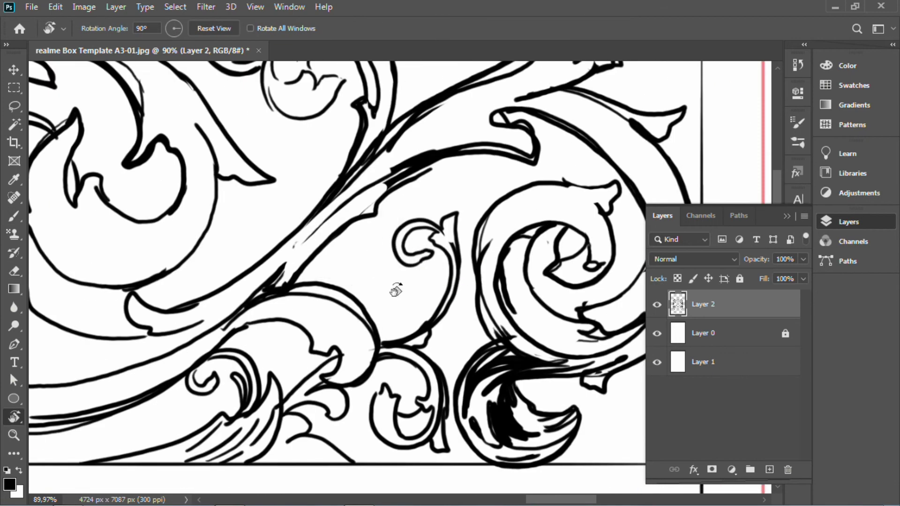
key(b)
mouse_move(405, 338)
mouse_down()
mouse_move(406, 322)
mouse_move(378, 295)
mouse_move(409, 335)
mouse_move(392, 305)
mouse_up()
key(ctrl+z)
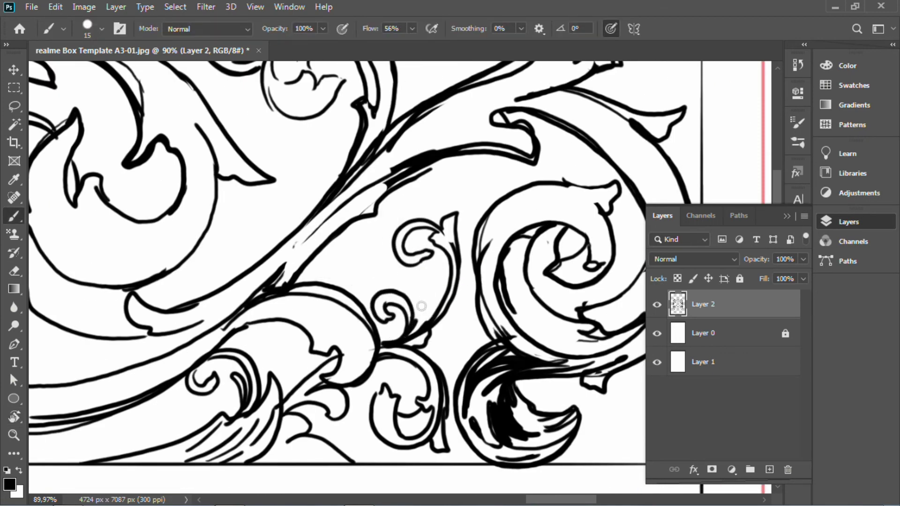
key(r)
drag(438, 341, 372, 306)
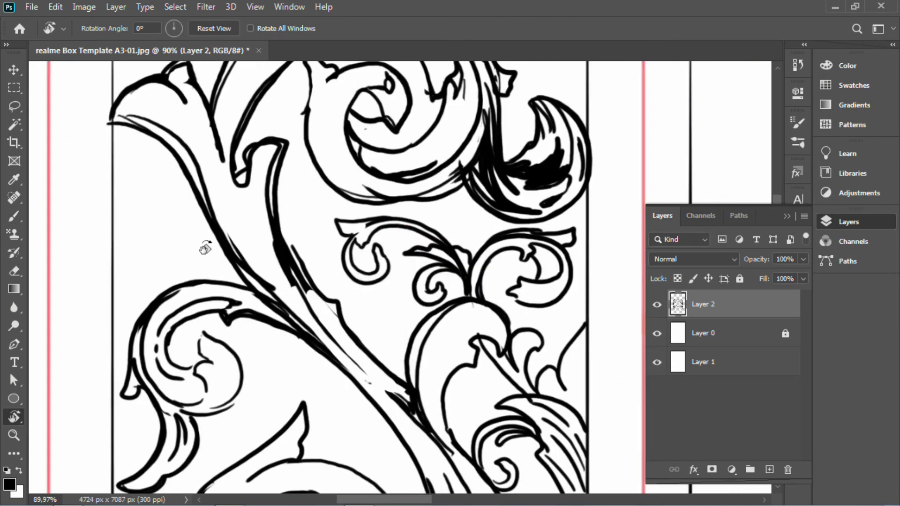
Rotate the canvas and draw a curled acanthus leaf between the main stem and the panel border near the corner
drag(205, 247, 421, 206)
key(b)
mouse_move(274, 419)
mouse_down()
mouse_move(347, 364)
mouse_move(361, 395)
mouse_up()
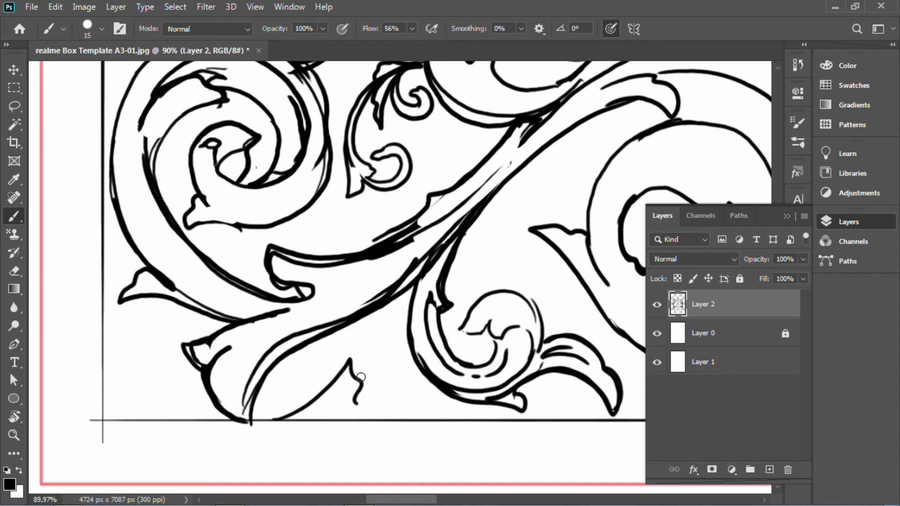
drag(361, 377, 374, 360)
mouse_move(366, 329)
mouse_down()
mouse_move(386, 373)
mouse_move(386, 360)
mouse_up()
drag(388, 352, 355, 413)
drag(366, 327, 341, 421)
Erase the overlapping strokes in the curled leaf and add small spiral curls beside it in the panel corner
key(e)
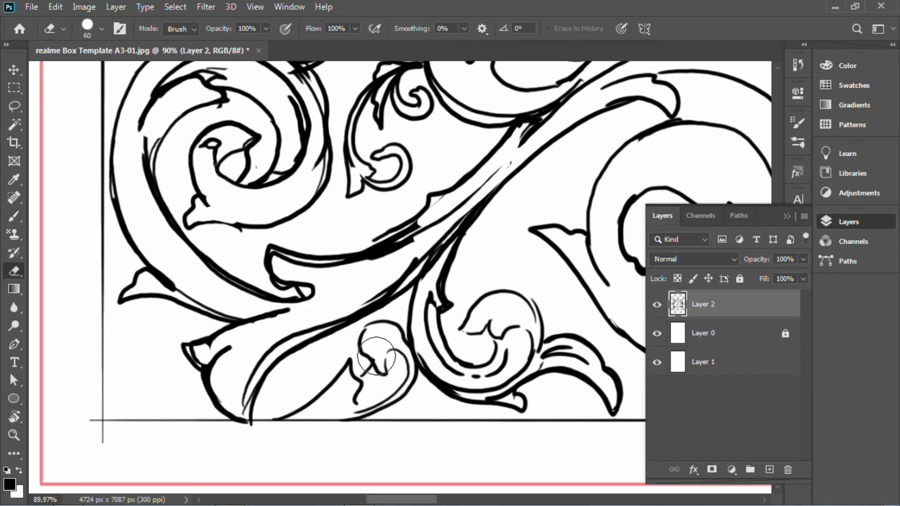
drag(377, 356, 373, 358)
key(b)
mouse_move(324, 413)
mouse_down()
mouse_move(355, 405)
mouse_move(336, 374)
mouse_move(350, 372)
mouse_up()
drag(277, 375, 287, 392)
mouse_move(275, 359)
mouse_down()
mouse_move(292, 370)
mouse_move(274, 392)
mouse_move(289, 382)
mouse_up()
key(ctrl+z)
mouse_move(256, 402)
mouse_down()
mouse_move(328, 330)
mouse_move(321, 337)
mouse_up()
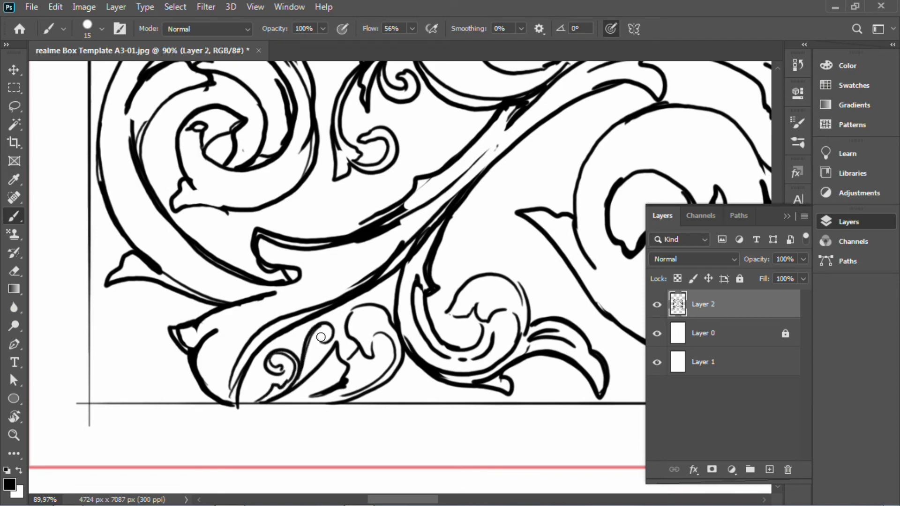
Reset the canvas rotation and switch the brush colour to white
key(z)
drag(317, 369, 351, 348)
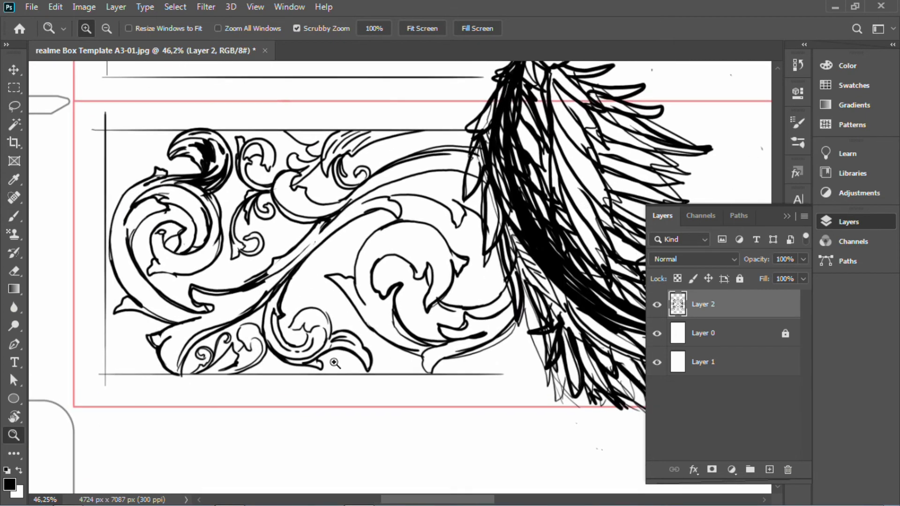
key(r)
key(z)
drag(109, 294, 157, 114)
key(r)
click(214, 28)
drag(374, 298, 366, 157)
key(b)
key(x)
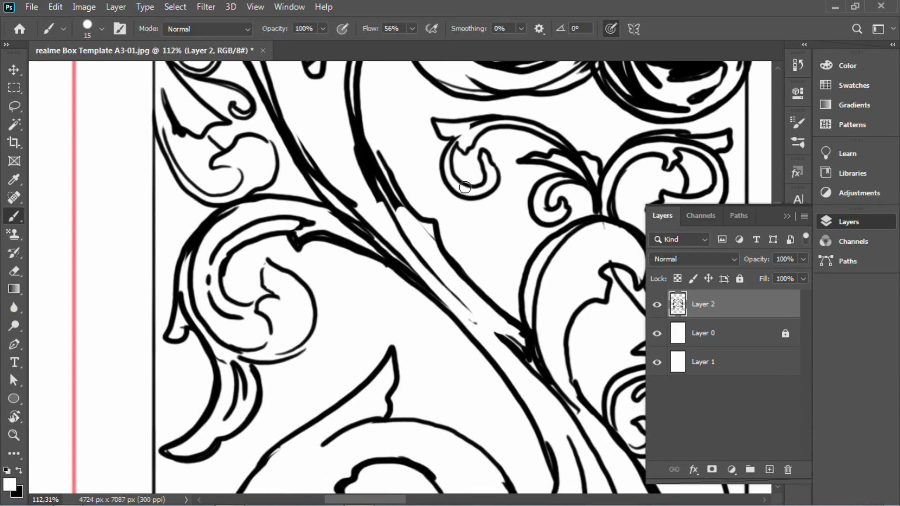
Turn on vertical paint symmetry along the middle of the canvas
click(633, 29)
click(666, 81)
drag(436, 368, 399, 117)
drag(405, 469, 397, 233)
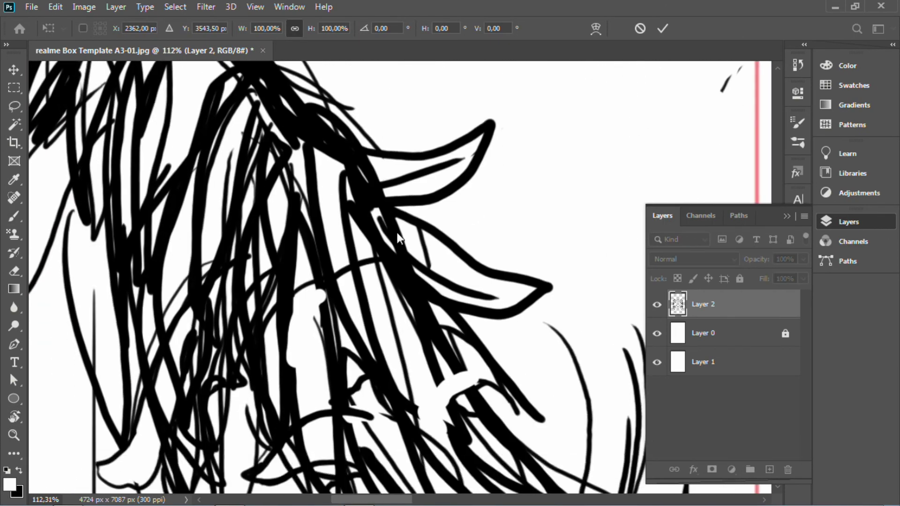
key(Return)
Erase the scroll lines that overlap the lower feathers of the wing and reduce the eraser size
key(z)
scroll(408, 245, down, 3)
key(e)
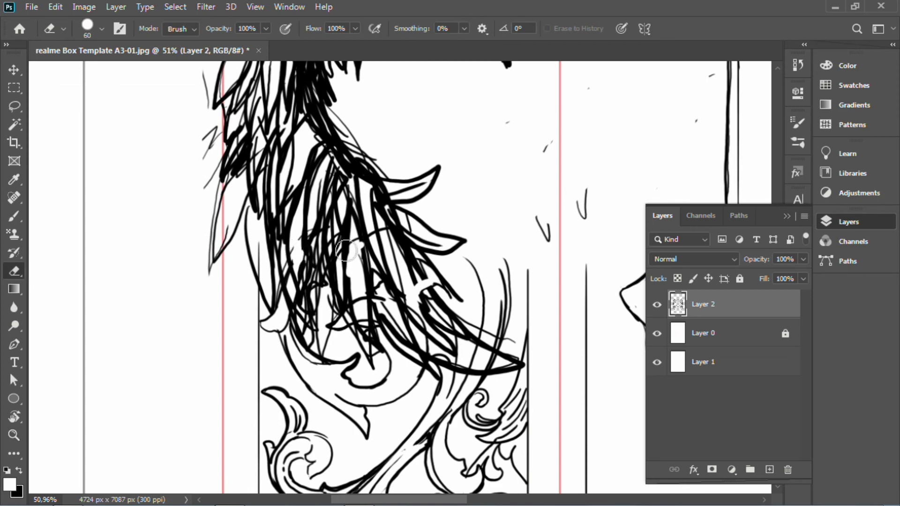
mouse_move(280, 296)
mouse_down()
mouse_move(266, 323)
mouse_move(332, 409)
mouse_move(341, 375)
mouse_move(330, 320)
mouse_move(348, 336)
mouse_move(365, 411)
mouse_move(374, 381)
mouse_move(364, 315)
mouse_move(371, 237)
mouse_move(372, 301)
mouse_move(394, 349)
mouse_move(418, 323)
mouse_move(418, 366)
mouse_move(472, 354)
mouse_move(443, 328)
mouse_move(462, 341)
mouse_move(452, 391)
mouse_move(492, 362)
mouse_up()
key(ctrl+z)
key(bracketleft)
key(bracketleft)
key(bracketleft)
key(bracketleft)
key(b)
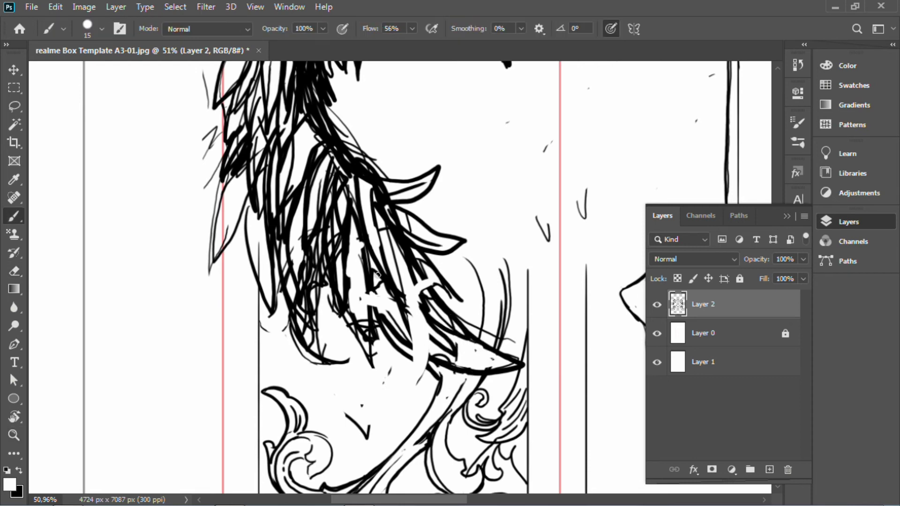
drag(370, 271, 373, 322)
mouse_move(377, 315)
mouse_down()
mouse_move(369, 295)
mouse_move(378, 324)
mouse_up()
key(ctrl+z)
key(ctrl+z)
Redraw the lower wing's feather outlines and tips in black where the scroll lines were erased
key(x)
drag(368, 293, 374, 318)
drag(377, 296, 380, 354)
drag(347, 319, 347, 307)
drag(351, 263, 358, 317)
mouse_move(361, 272)
mouse_down()
mouse_move(363, 312)
mouse_move(417, 380)
mouse_up()
drag(389, 262, 424, 352)
drag(312, 309, 328, 357)
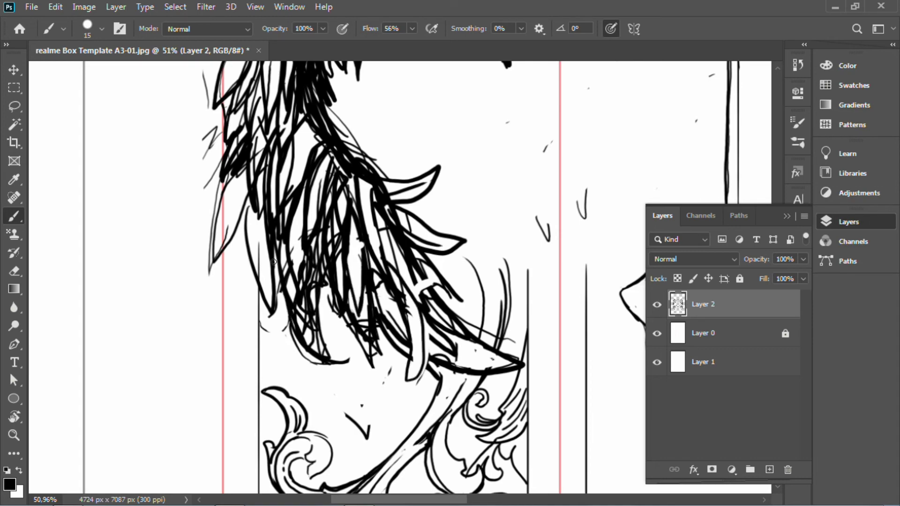
Draw mirrored spiral tendrils beside the crest above the upper banner, undoing unwanted strokes
key(z)
mouse_move(392, 258)
mouse_down()
mouse_move(240, 386)
mouse_move(244, 408)
mouse_up()
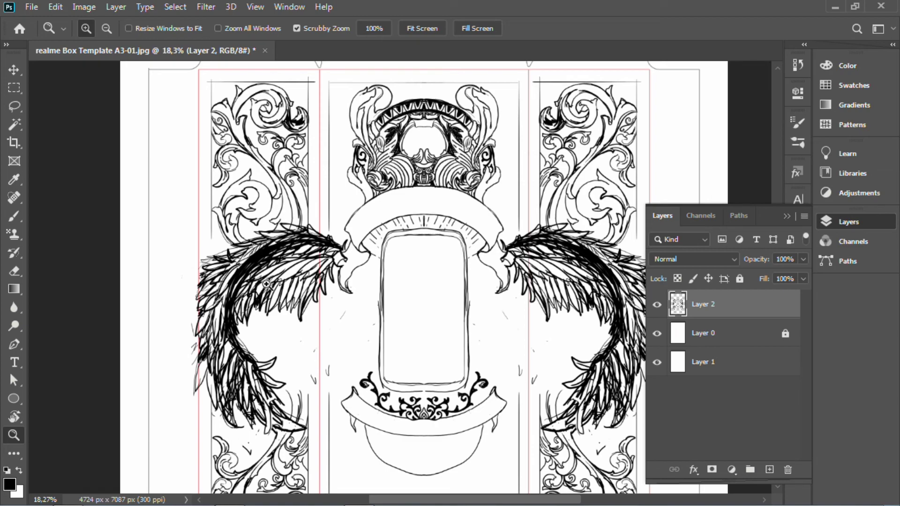
key(r)
mouse_move(256, 237)
mouse_down()
mouse_move(295, 187)
mouse_move(256, 237)
mouse_up()
key(z)
key(b)
mouse_move(337, 167)
mouse_down()
mouse_move(340, 246)
mouse_move(317, 253)
mouse_move(345, 258)
mouse_move(311, 252)
mouse_move(337, 235)
mouse_move(358, 287)
mouse_move(336, 275)
mouse_up()
key(ctrl+z)
mouse_move(339, 237)
mouse_down()
mouse_move(325, 213)
mouse_move(343, 190)
mouse_move(336, 241)
mouse_up()
key(ctrl+z)
key(ctrl+z)
mouse_move(334, 204)
mouse_down()
mouse_move(326, 206)
mouse_move(341, 241)
mouse_move(339, 192)
mouse_up()
key(ctrl+z)
key(ctrl+z)
mouse_move(341, 237)
mouse_down()
mouse_move(333, 210)
mouse_move(345, 217)
mouse_up()
key(ctrl+z)
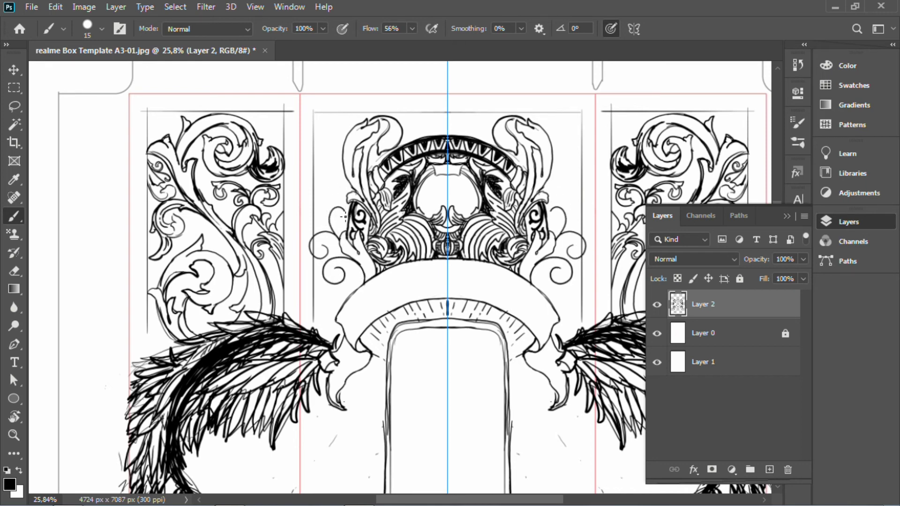
Check the artwork with Layer 0 hidden, show it again, and extend the spiral tendrils up beside the crest to the panel's upper corners
drag(316, 387, 288, 389)
click(657, 333)
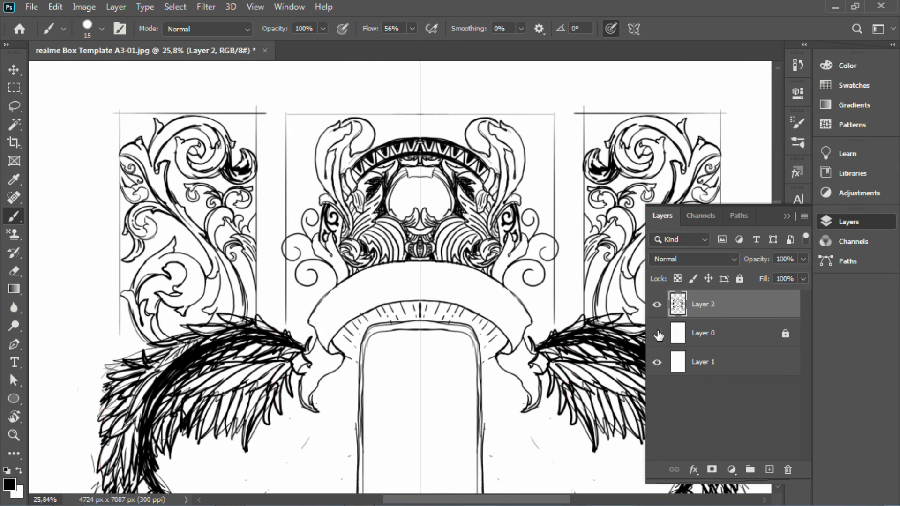
click(658, 333)
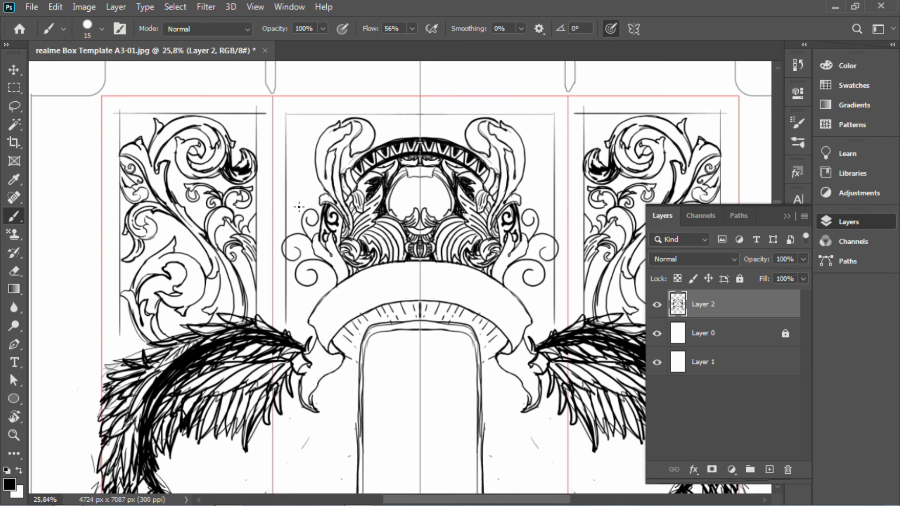
mouse_move(302, 233)
mouse_down()
mouse_move(283, 208)
mouse_move(309, 201)
mouse_move(312, 166)
mouse_move(287, 177)
mouse_move(299, 126)
mouse_move(312, 139)
mouse_up()
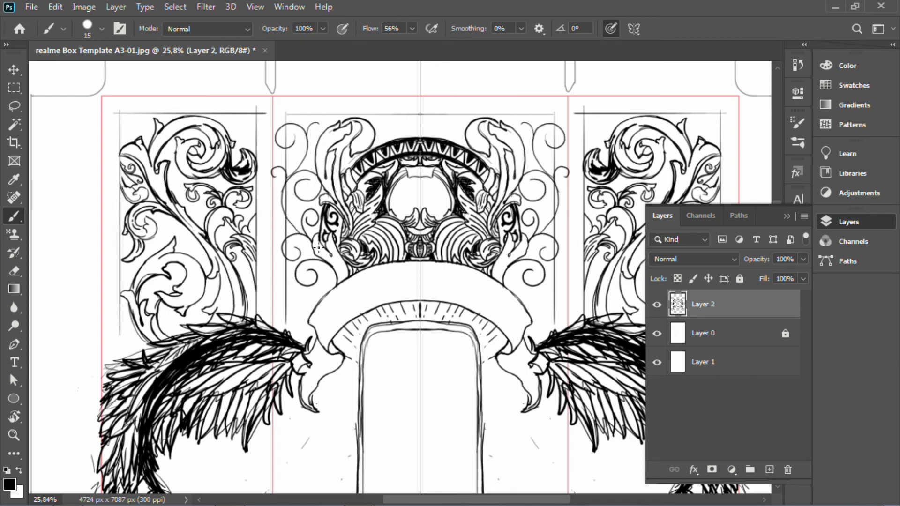
drag(320, 263, 295, 173)
Rotate the canvas upside down and draw an inner arc inside the half-circle attached to the lower banner
drag(323, 450, 322, 222)
key(r)
mouse_move(228, 220)
mouse_down()
mouse_move(578, 240)
mouse_move(565, 330)
mouse_up()
mouse_move(451, 255)
mouse_down()
mouse_move(396, 195)
mouse_move(353, 226)
mouse_up()
key(b)
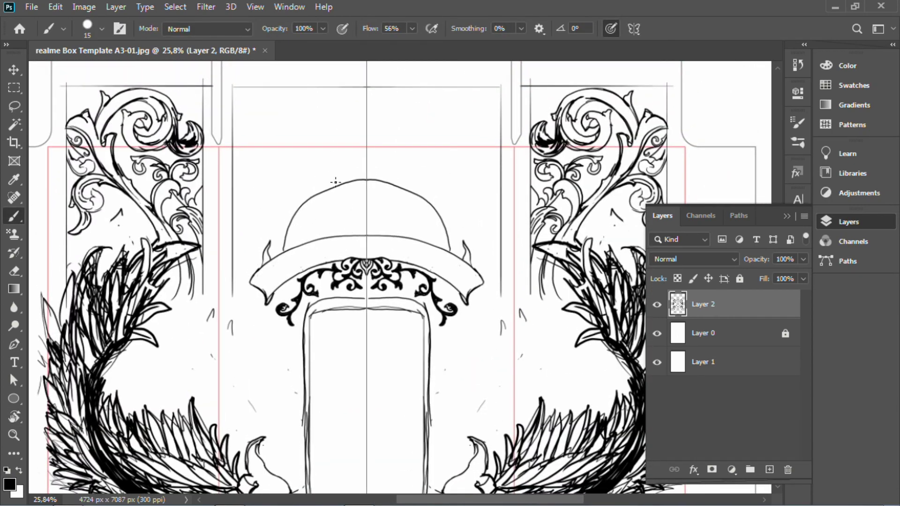
mouse_move(283, 254)
mouse_down()
mouse_move(366, 165)
mouse_move(365, 185)
mouse_move(369, 155)
mouse_move(301, 180)
mouse_move(263, 252)
mouse_up()
mouse_move(349, 446)
mouse_down()
mouse_move(348, 150)
mouse_move(347, 366)
mouse_up()
key(ctrl+z)
Reset the canvas rotation and fill the half-circle's band with a zigzag triangle pattern
mouse_move(302, 168)
mouse_down()
mouse_move(364, 122)
mouse_move(356, 143)
mouse_move(354, 3)
mouse_up()
key(z)
mouse_move(347, 202)
mouse_down()
mouse_move(295, 197)
mouse_move(341, 259)
mouse_up()
key(r)
click(229, 32)
key(z)
drag(449, 367, 501, 366)
key(b)
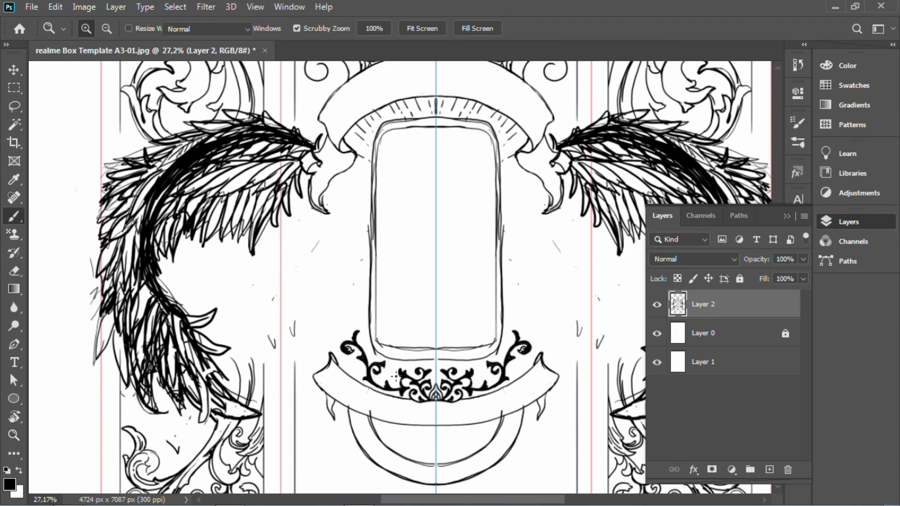
mouse_move(348, 420)
mouse_down()
mouse_move(343, 350)
mouse_move(361, 365)
mouse_move(368, 390)
mouse_move(412, 398)
mouse_up()
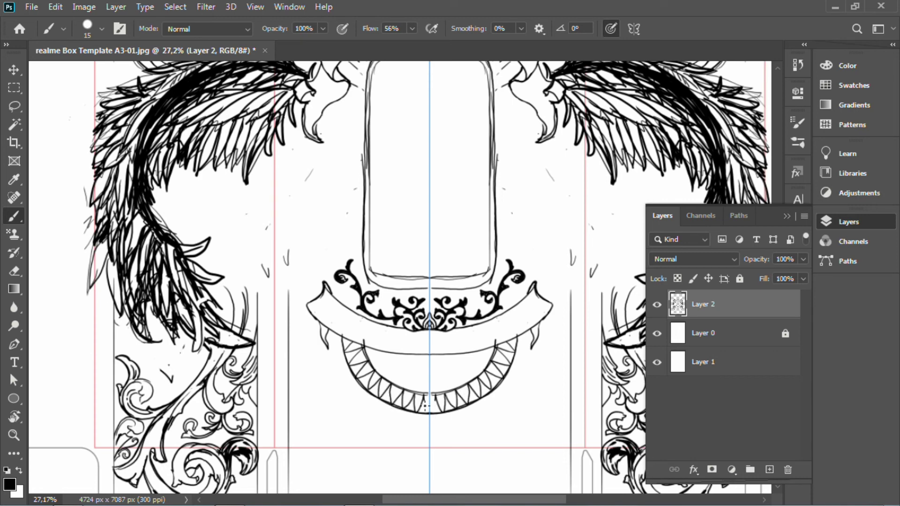
Draw mirrored spiral tendrils from the lower banner's ends out beside the patterned half-circle
drag(445, 339, 447, 431)
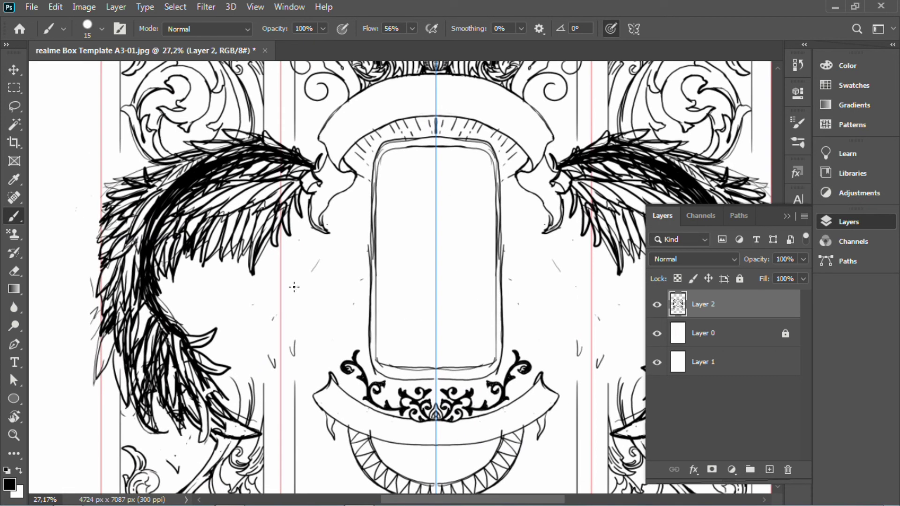
mouse_move(331, 273)
mouse_down()
mouse_move(341, 283)
mouse_move(327, 270)
mouse_up()
drag(334, 302, 314, 322)
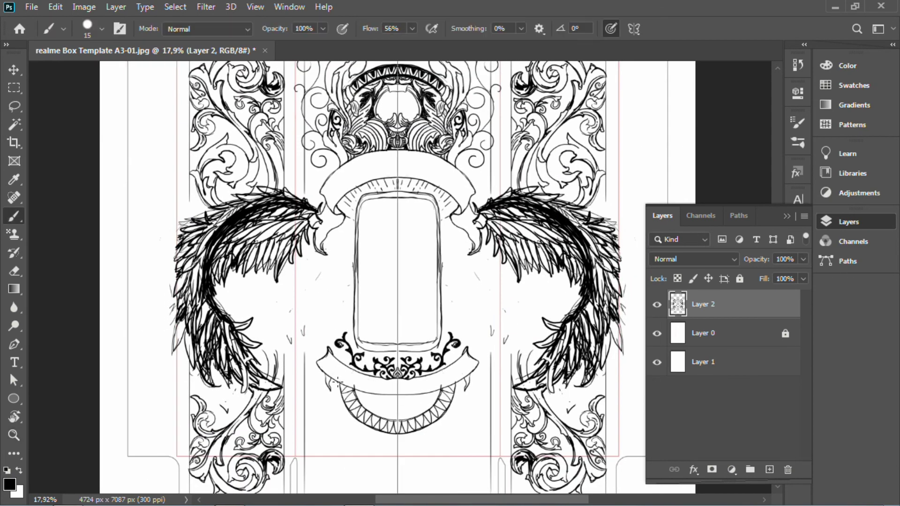
mouse_move(338, 382)
mouse_down()
mouse_move(293, 425)
mouse_move(303, 422)
mouse_up()
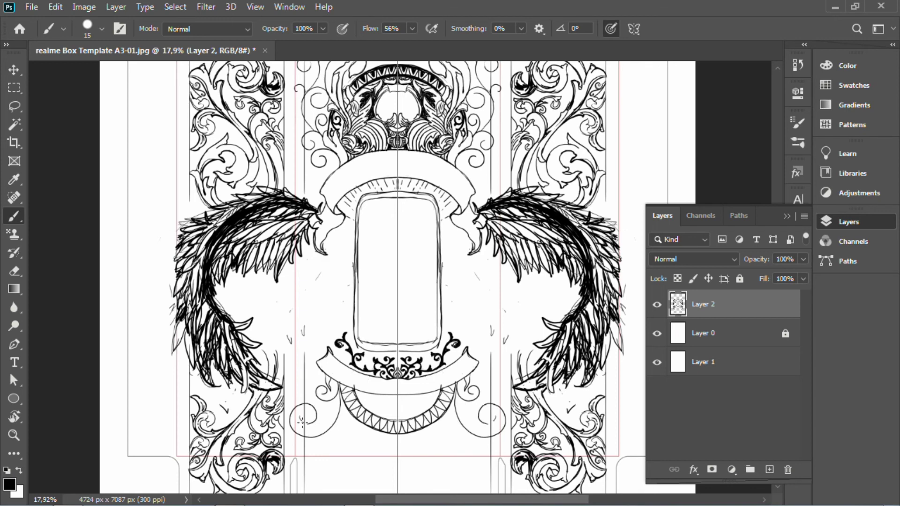
drag(295, 379, 302, 395)
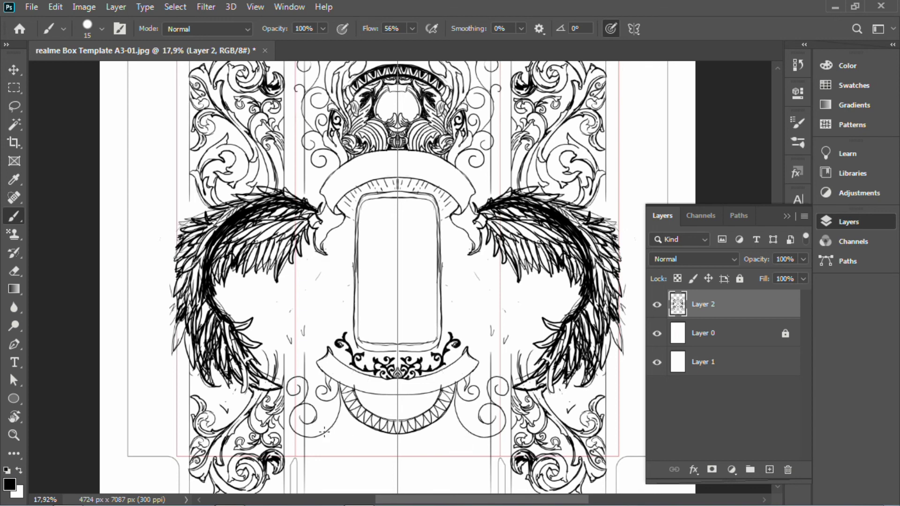
Add small curls to the spiral tendrils and a mirrored leaf motif beneath the half-circle, undoing the first leaf stroke
drag(391, 385, 373, 354)
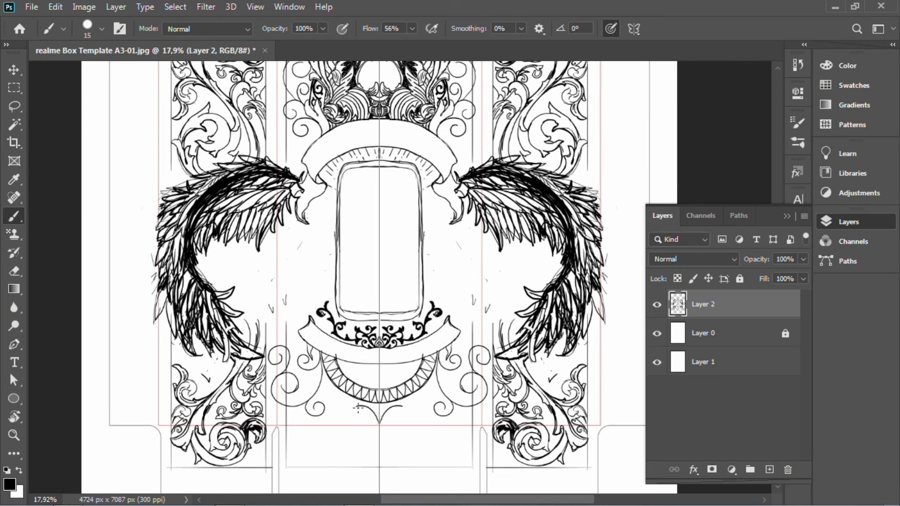
key(ctrl+z)
mouse_move(359, 408)
mouse_down()
mouse_move(342, 420)
mouse_move(356, 402)
mouse_up()
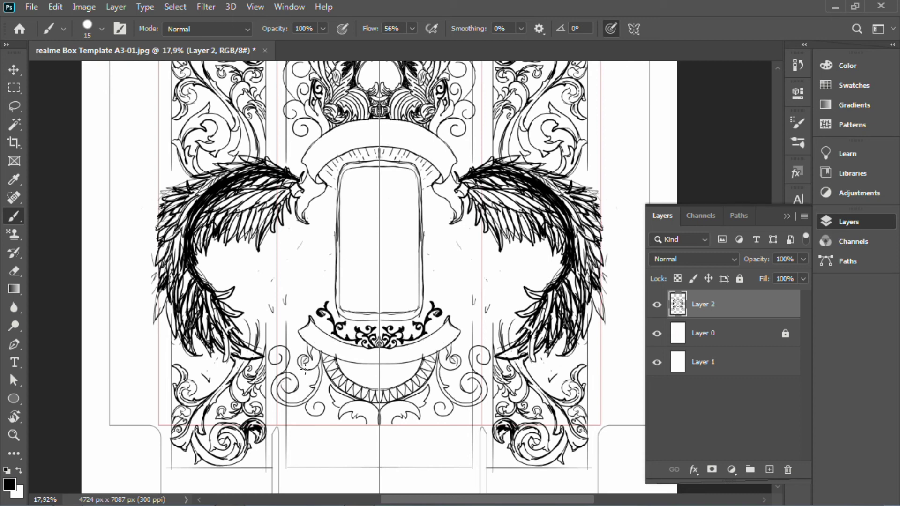
Thicken the lower spirals into leafy scrolls and fill the gaps around them with acanthus leaves and veins
mouse_move(275, 357)
mouse_down()
mouse_move(280, 375)
mouse_move(266, 390)
mouse_up()
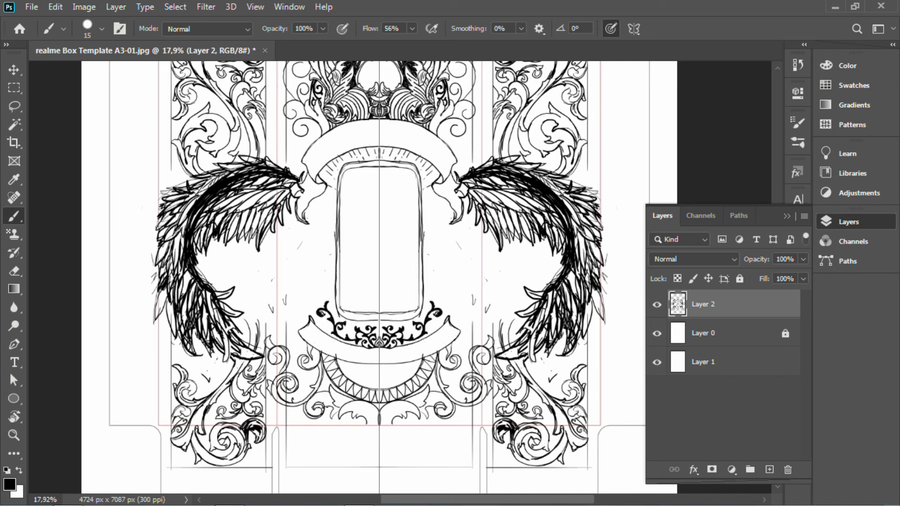
drag(344, 420, 373, 416)
drag(302, 401, 303, 385)
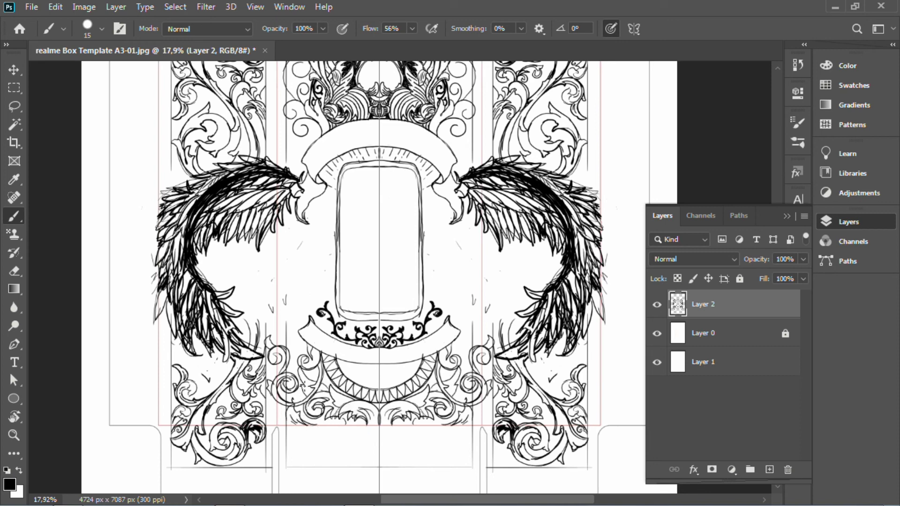
Draw flame-like acanthus leaves rising from the lower banner's ends between the phone frame and the wings
mouse_move(292, 347)
mouse_down()
mouse_move(290, 294)
mouse_move(304, 349)
mouse_up()
drag(277, 345, 294, 356)
mouse_move(272, 321)
mouse_down()
mouse_move(239, 291)
mouse_move(284, 284)
mouse_up()
drag(272, 319, 279, 338)
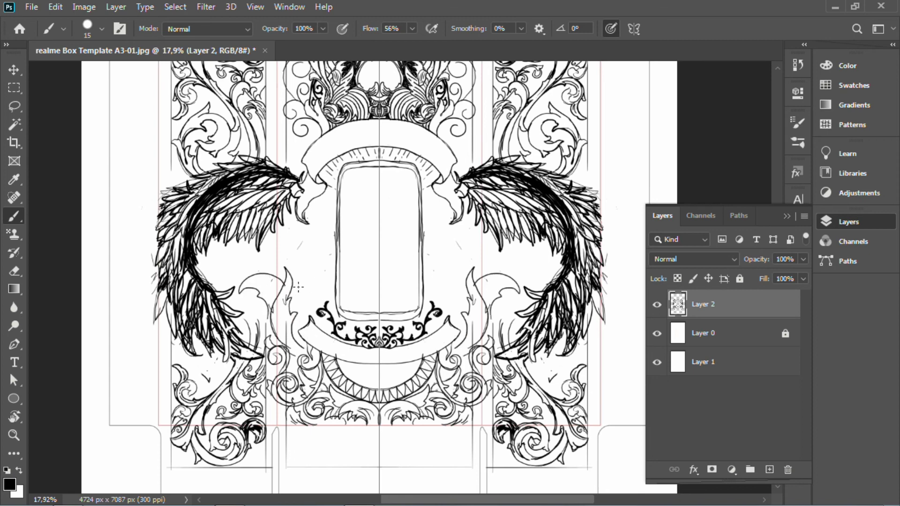
mouse_move(287, 283)
mouse_down()
mouse_move(274, 244)
mouse_move(285, 266)
mouse_move(272, 261)
mouse_up()
key(ctrl+z)
drag(293, 304, 302, 337)
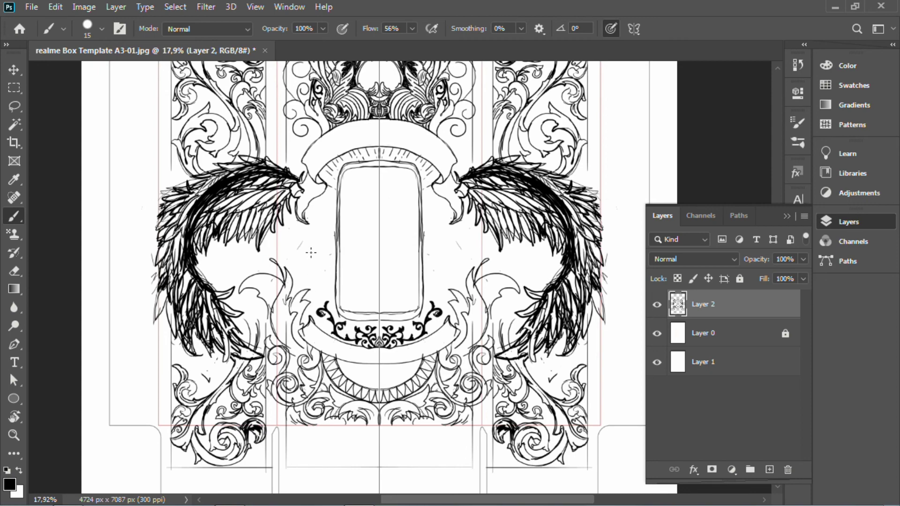
Draw pointed leaves above the wing tops beside the upper banner, undoing one stroke
scroll(311, 253, up, 3)
drag(294, 224, 313, 227)
mouse_move(302, 190)
mouse_down()
mouse_move(282, 228)
mouse_move(296, 225)
mouse_up()
key(ctrl+z)
drag(297, 225, 318, 215)
scroll(312, 289, down, 3)
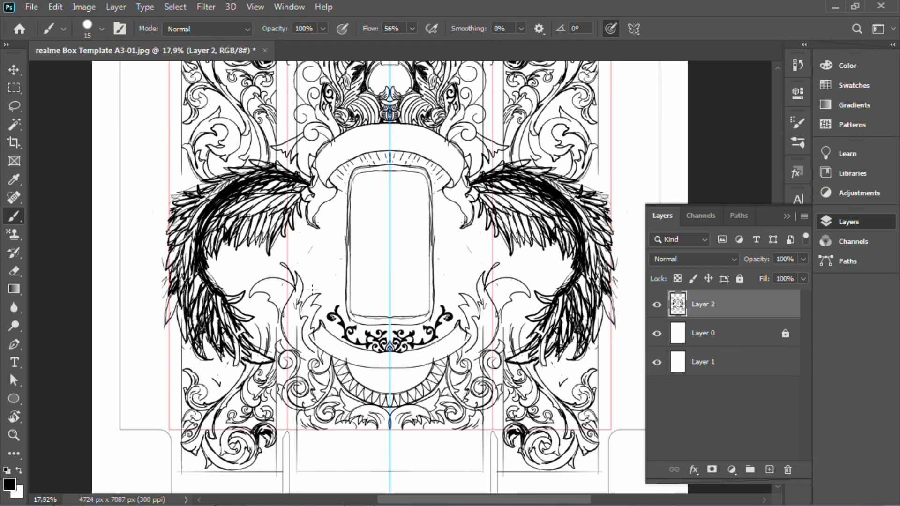
Draw jagged acanthus leaves and radiating lines along both sides of the phone frame
scroll(313, 288, up, 2)
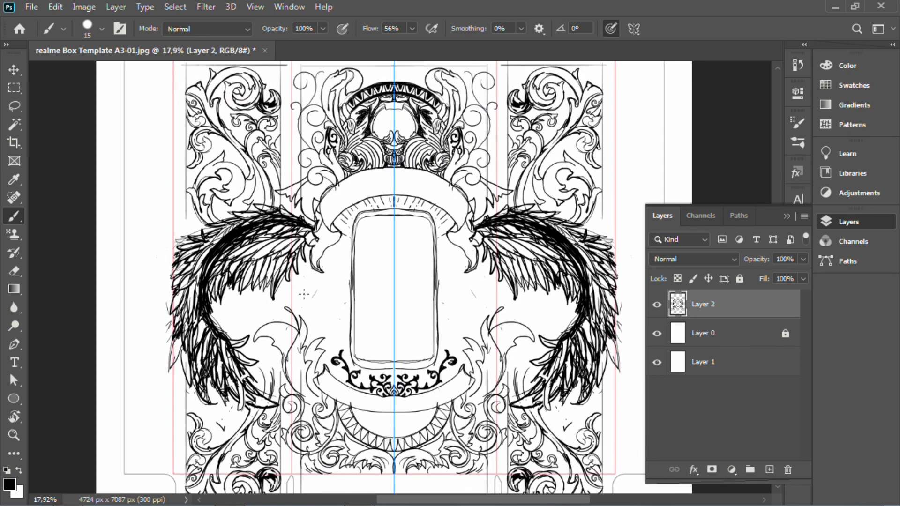
drag(339, 311, 327, 322)
drag(345, 323, 327, 358)
drag(323, 267, 338, 277)
drag(324, 248, 344, 264)
drag(298, 272, 332, 287)
Fill the space beneath the wings with more acanthus leaves and draw a leafy curl inside each wing's curve
mouse_move(280, 304)
mouse_down()
mouse_move(278, 261)
mouse_move(298, 242)
mouse_up()
key(ctrl+z)
mouse_move(273, 280)
mouse_down()
mouse_move(288, 257)
mouse_move(315, 294)
mouse_move(289, 256)
mouse_up()
mouse_move(308, 257)
mouse_down()
mouse_move(275, 243)
mouse_move(277, 278)
mouse_up()
mouse_move(297, 294)
mouse_down()
mouse_move(269, 288)
mouse_move(270, 296)
mouse_up()
mouse_move(287, 313)
mouse_down()
mouse_move(305, 354)
mouse_move(307, 323)
mouse_up()
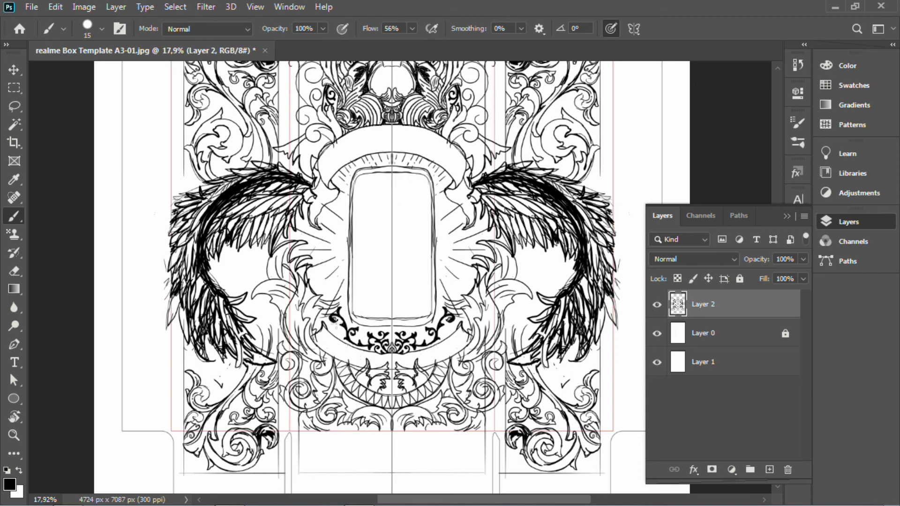
mouse_move(251, 248)
mouse_down()
mouse_move(303, 309)
mouse_move(313, 356)
mouse_move(313, 335)
mouse_up()
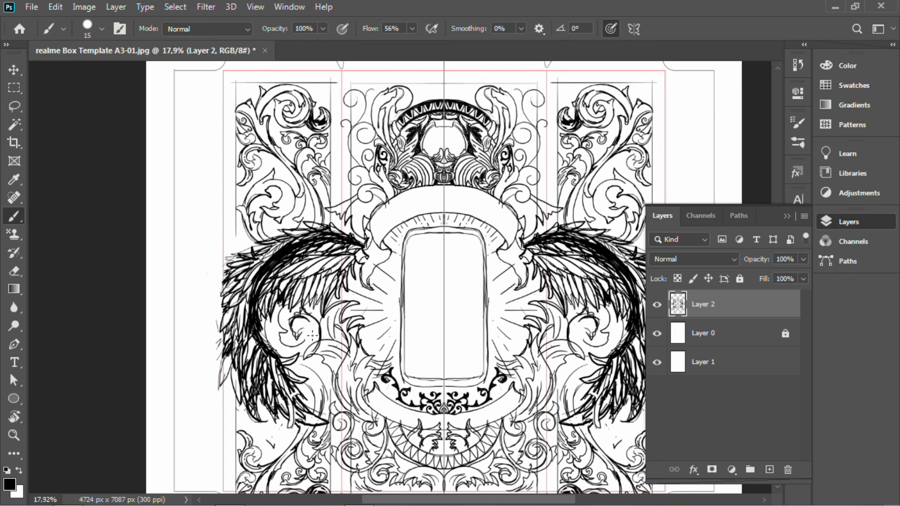
Add inner leaf contours and curl lines to the leafy scroll inside each wing's curve
mouse_move(289, 306)
mouse_down()
mouse_move(277, 347)
mouse_move(313, 329)
mouse_move(306, 318)
mouse_up()
drag(281, 332, 306, 348)
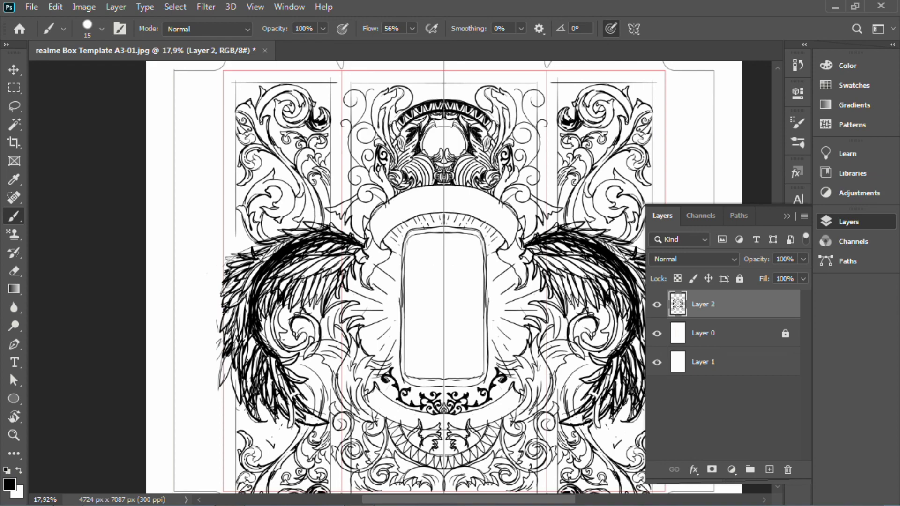
mouse_move(281, 309)
mouse_down()
mouse_move(277, 347)
mouse_move(320, 334)
mouse_up()
Examine the crest and upper side panels, and review the whole box template for remaining empty areas
key(z)
mouse_move(480, 343)
mouse_down()
mouse_move(458, 356)
mouse_move(470, 273)
mouse_up()
scroll(470, 273, up, 3)
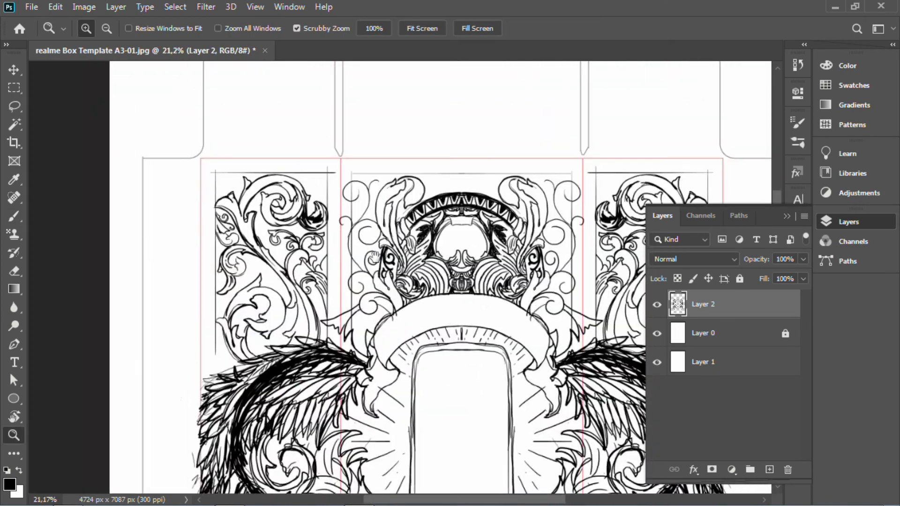
drag(407, 289, 355, 226)
scroll(355, 227, down, 2)
right_click(413, 259)
click(422, 262)
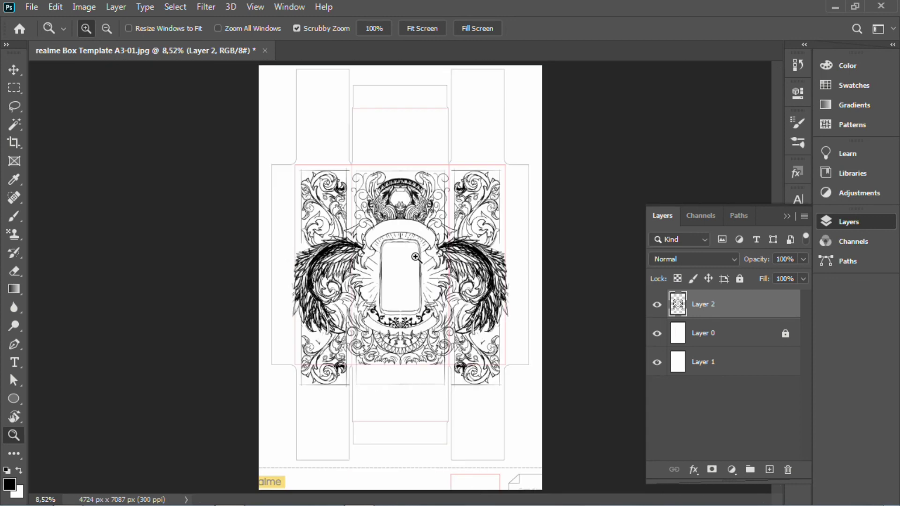
Fill the empty gaps in the lower side panels beneath the wing tips with small leafy scrolls and review the design
scroll(359, 313, up, 3)
key(b)
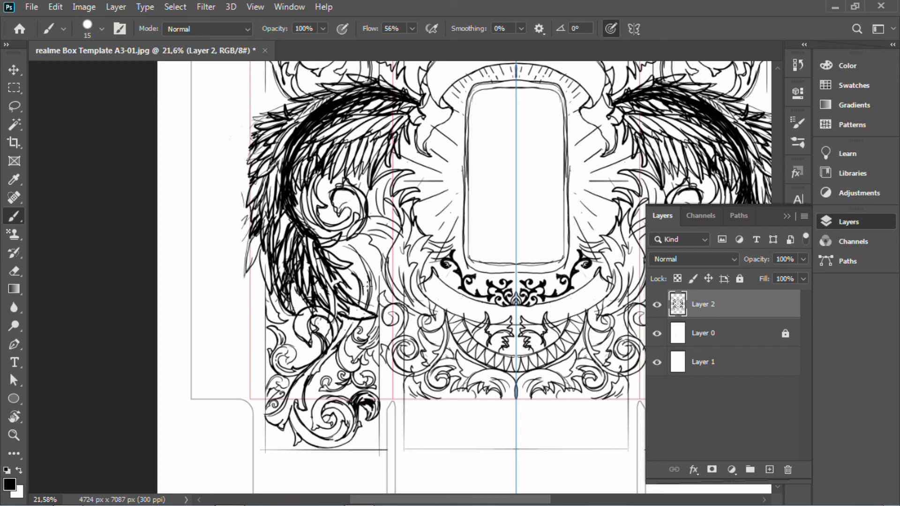
scroll(368, 257, down, 2)
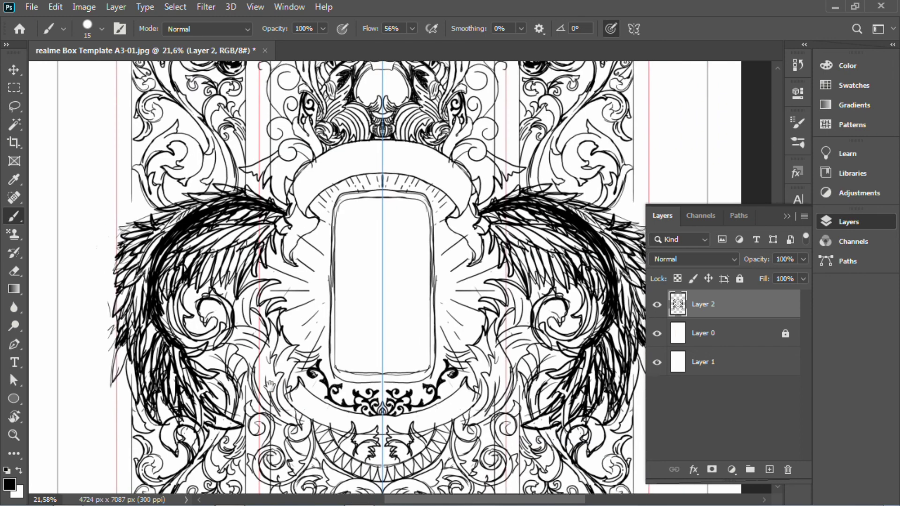
key(z)
scroll(428, 337, down, 1)
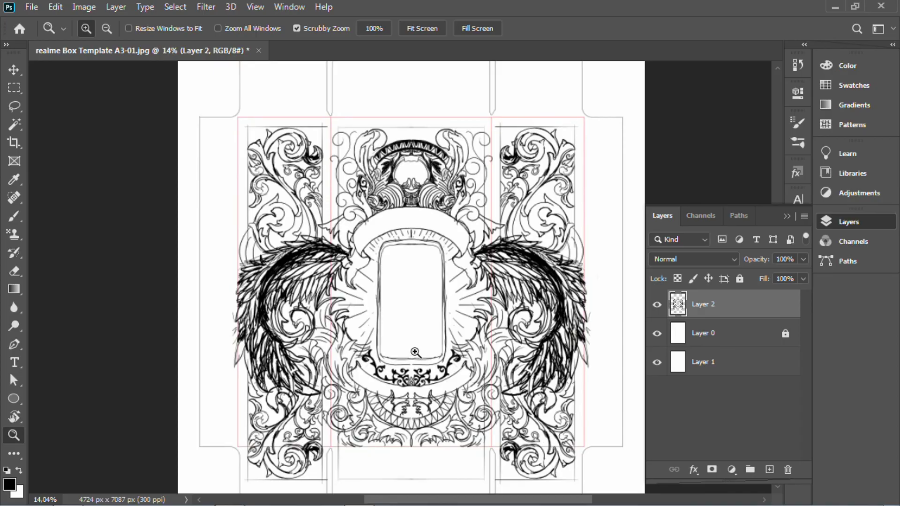